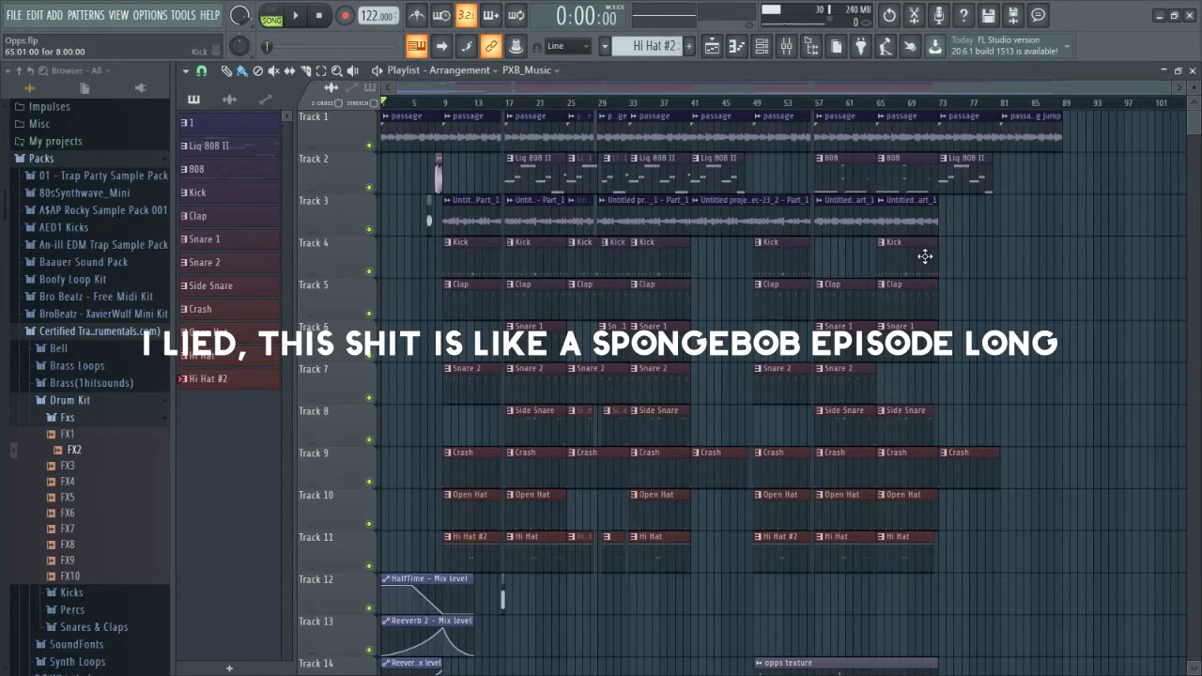
- Open the mixer and review the effect chains of the Liq 808 II, Celly/Texture, WET-STIX and Hi Hat tracks
{"action": "left_click", "coordinate": [787, 49]}
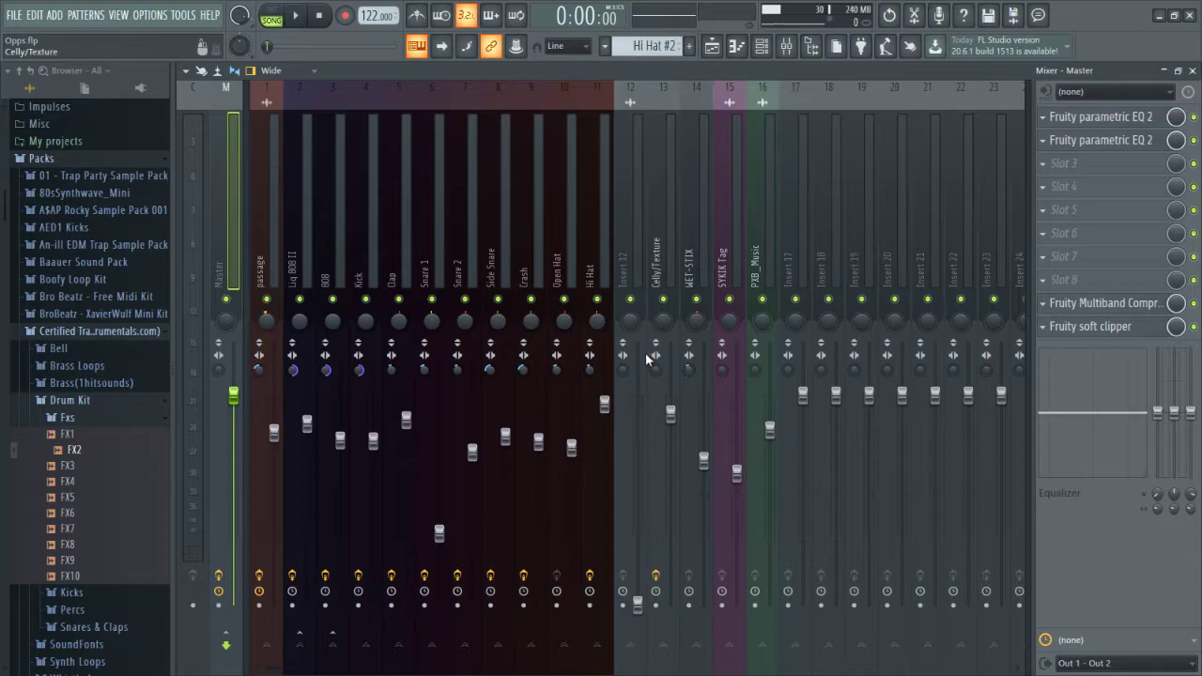
{"action": "left_click", "coordinate": [272, 248]}
{"action": "left_click", "coordinate": [310, 247]}
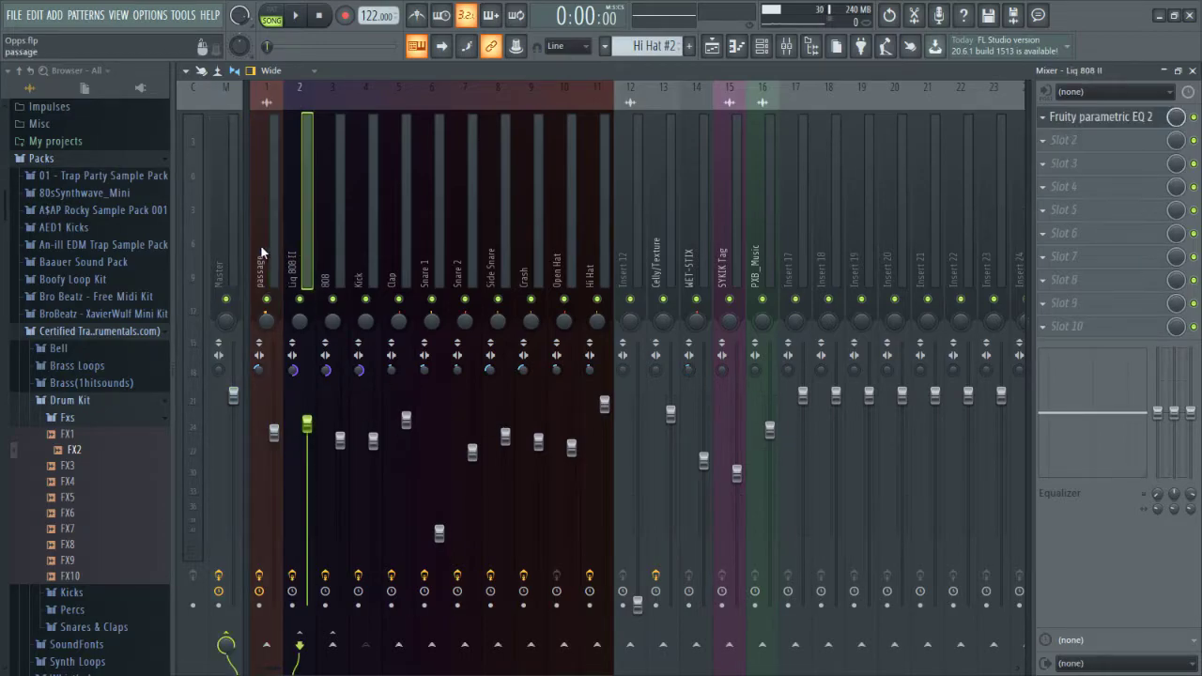
{"action": "left_click", "coordinate": [600, 244]}
{"action": "left_click", "coordinate": [564, 248]}
{"action": "left_click", "coordinate": [754, 248]}
{"action": "left_click", "coordinate": [720, 248]}
{"action": "left_click", "coordinate": [662, 249]}
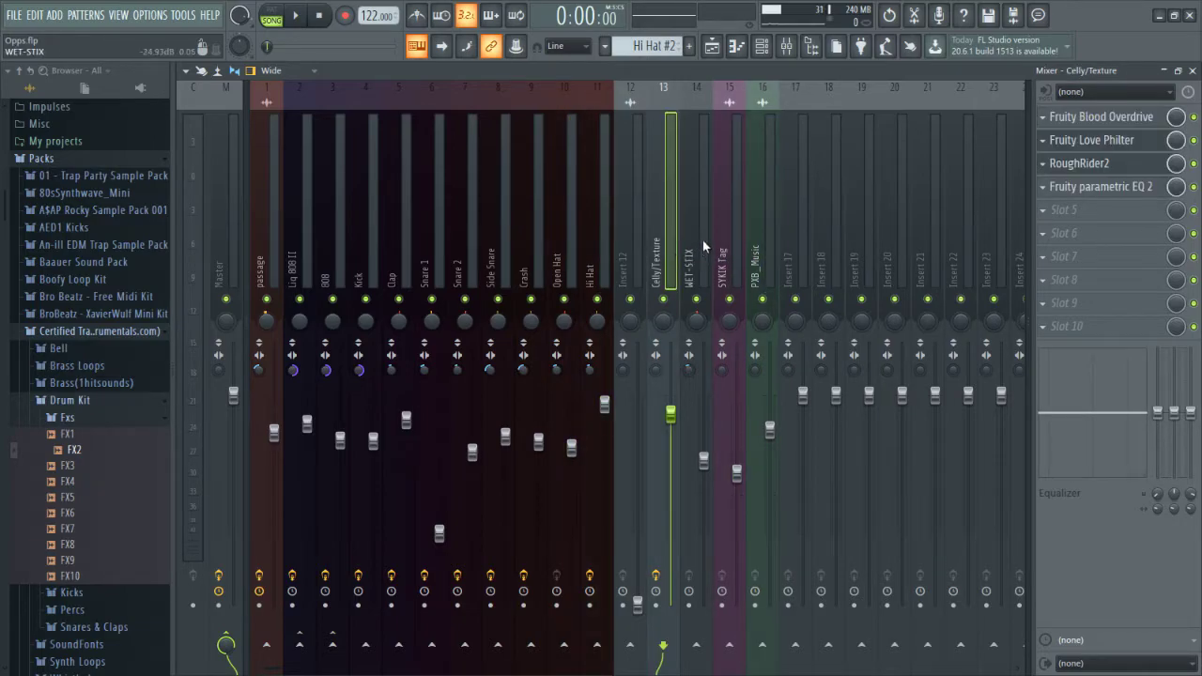
{"action": "left_click", "coordinate": [702, 242]}
{"action": "left_click", "coordinate": [624, 241]}
{"action": "left_click", "coordinate": [588, 254]}
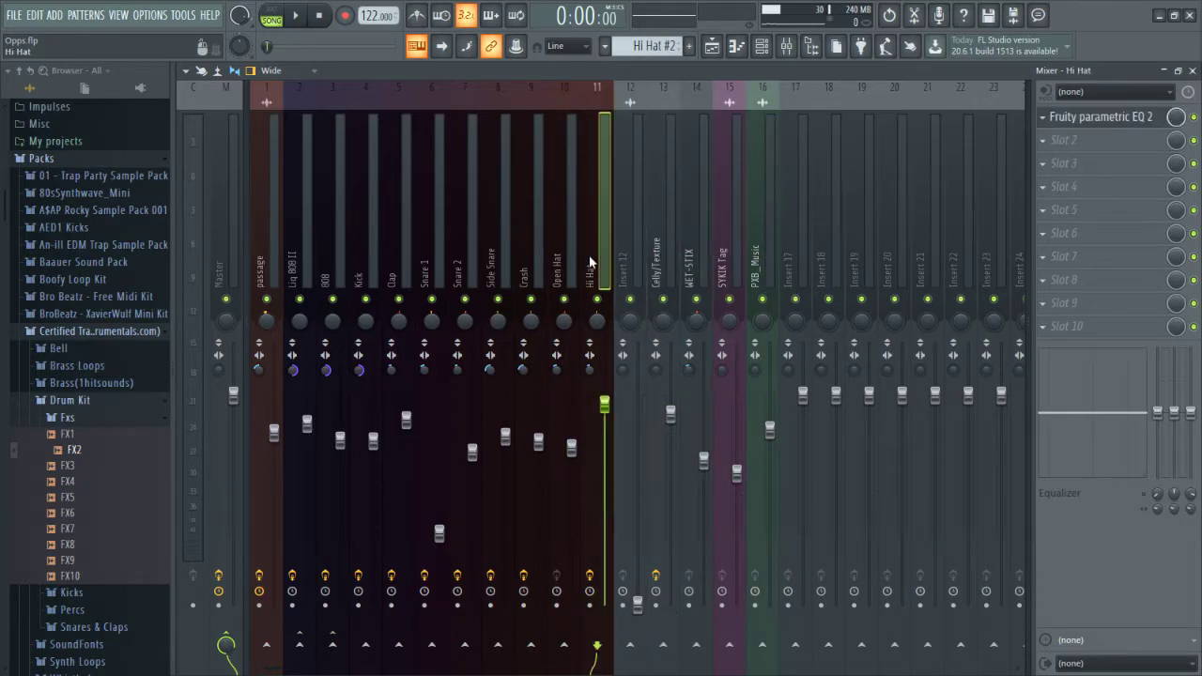
{"action": "left_click", "coordinate": [664, 263]}
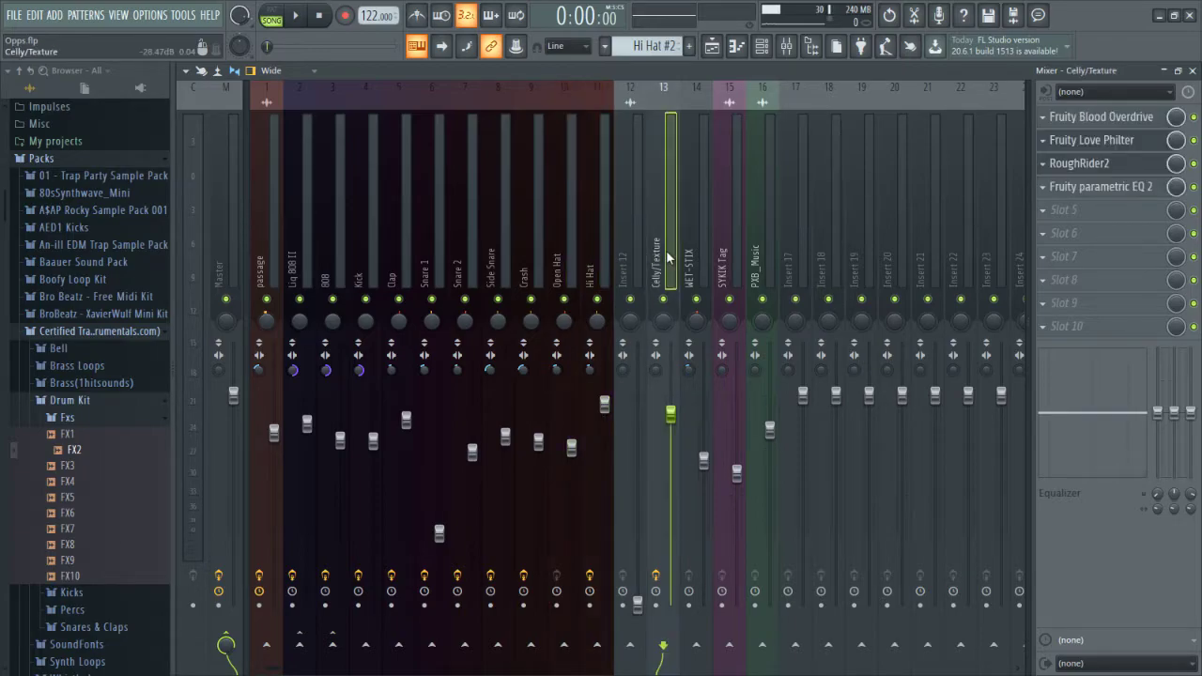
- Examine the effect slots on the 808 and drum tracks, then on the passage and Master tracks
{"action": "left_click", "coordinate": [292, 238]}
{"action": "left_click", "coordinate": [325, 236]}
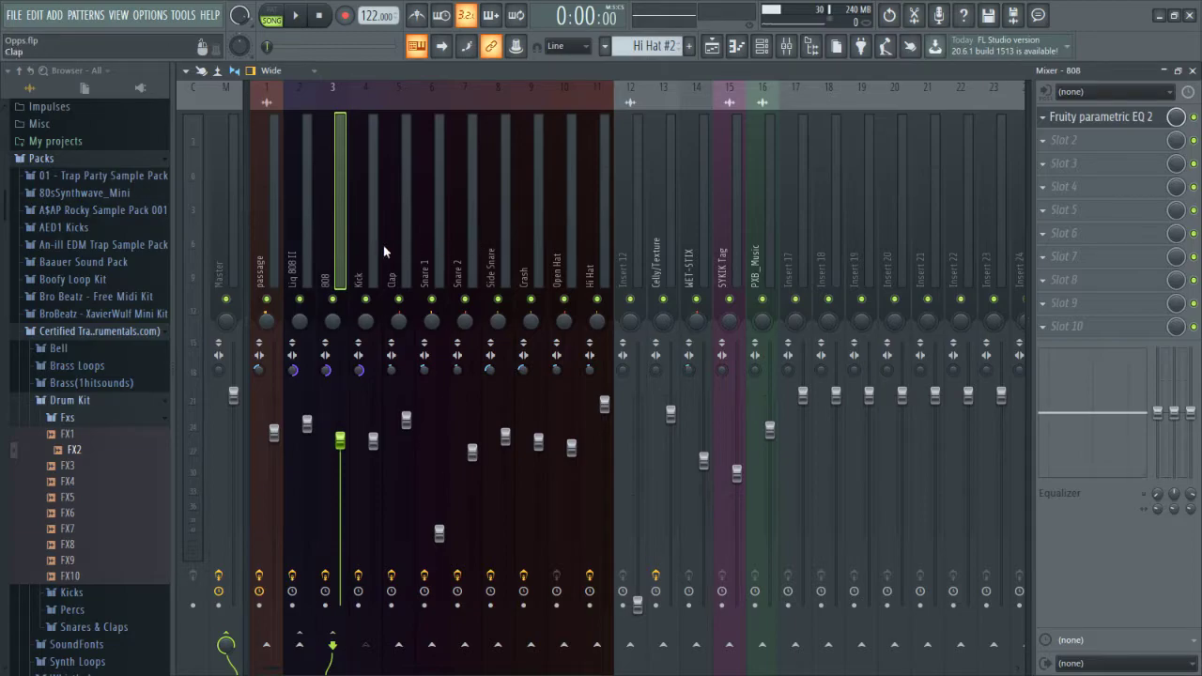
{"action": "left_click", "coordinate": [378, 245]}
{"action": "left_click", "coordinate": [399, 245]}
{"action": "left_click", "coordinate": [439, 246]}
{"action": "left_click", "coordinate": [479, 246]}
{"action": "left_click", "coordinate": [538, 246]}
{"action": "left_click", "coordinate": [604, 243]}
{"action": "left_click", "coordinate": [268, 244]}
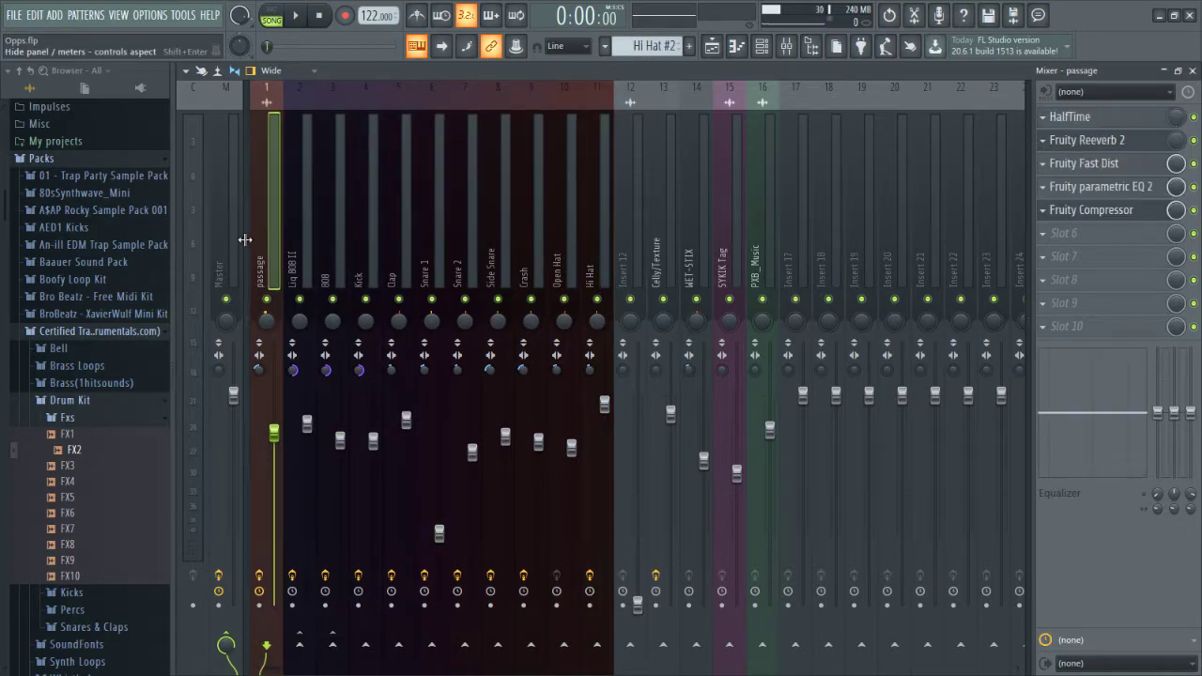
{"action": "scroll", "coordinate": [242, 237], "scroll_direction": "down", "scroll_amount": 2}
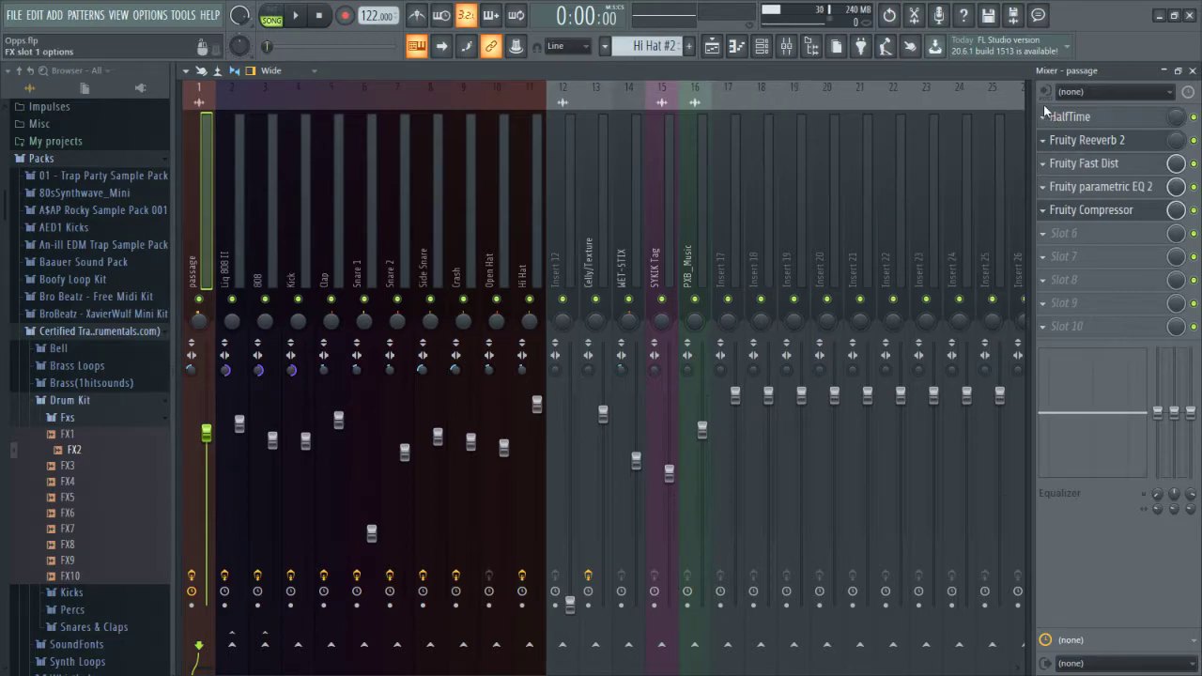
{"action": "scroll", "coordinate": [178, 236], "scroll_direction": "up", "scroll_amount": 2}
{"action": "left_click", "coordinate": [226, 222]}
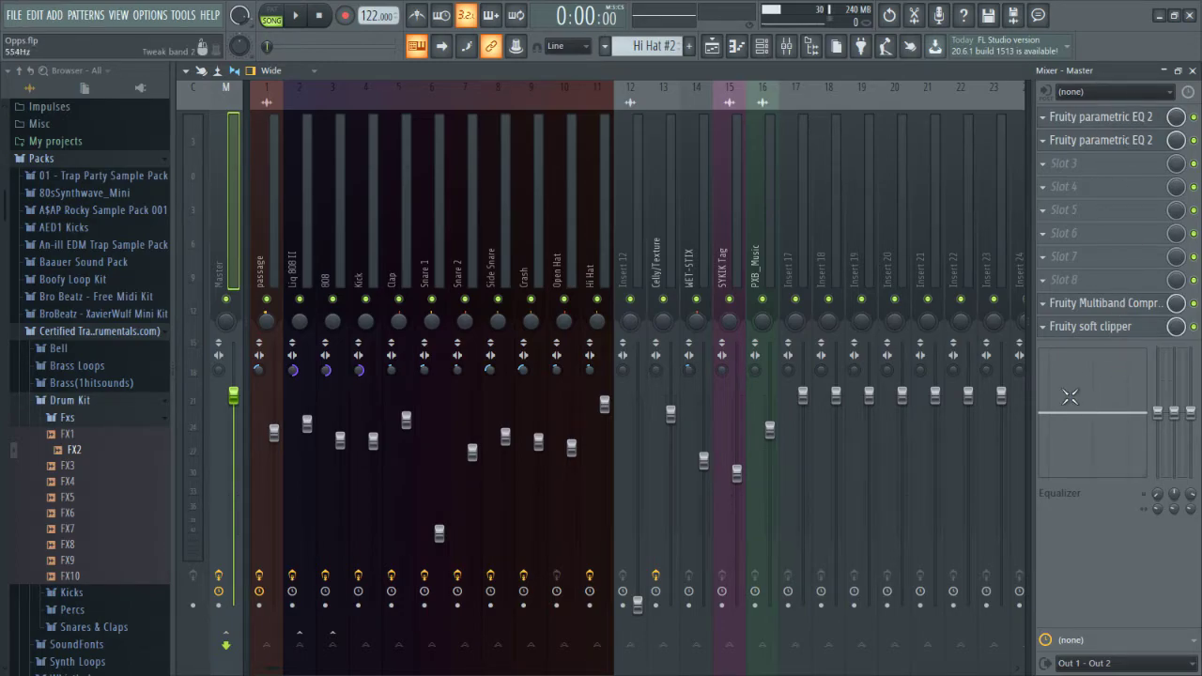
- In the playlist, select the time range of the CELLY clip on Track 12 just before bar 17 and play it
{"action": "left_click", "coordinate": [713, 46]}
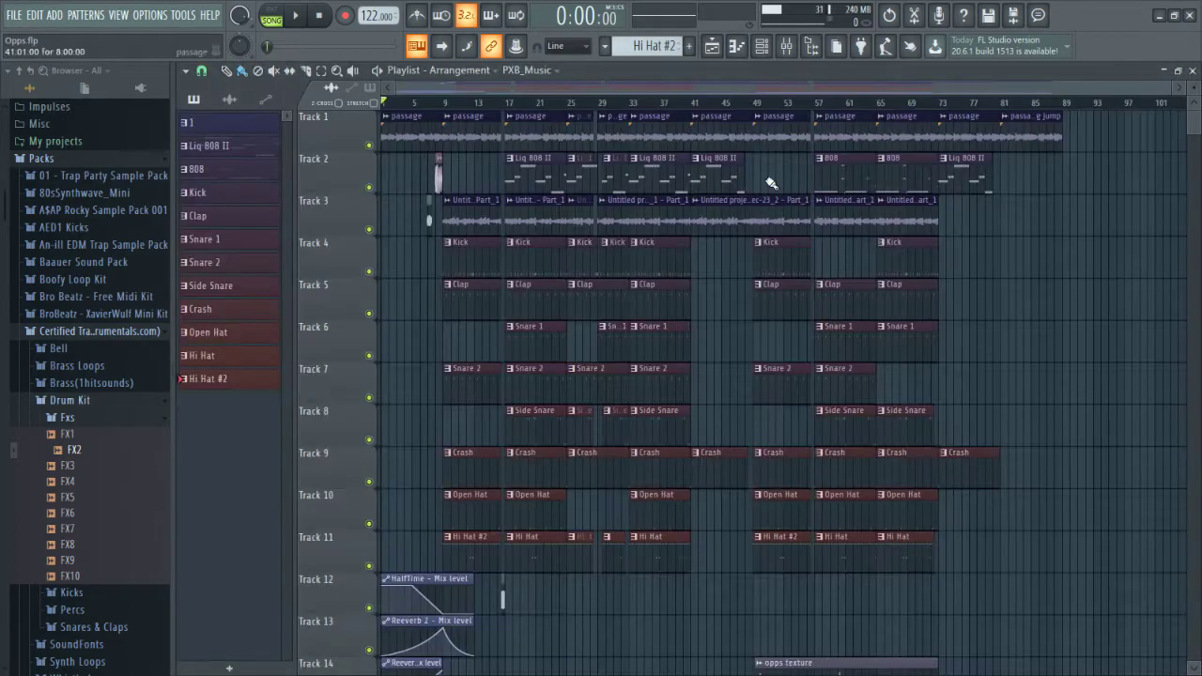
{"action": "scroll", "coordinate": [526, 268], "scroll_direction": "up", "scroll_amount": 2}
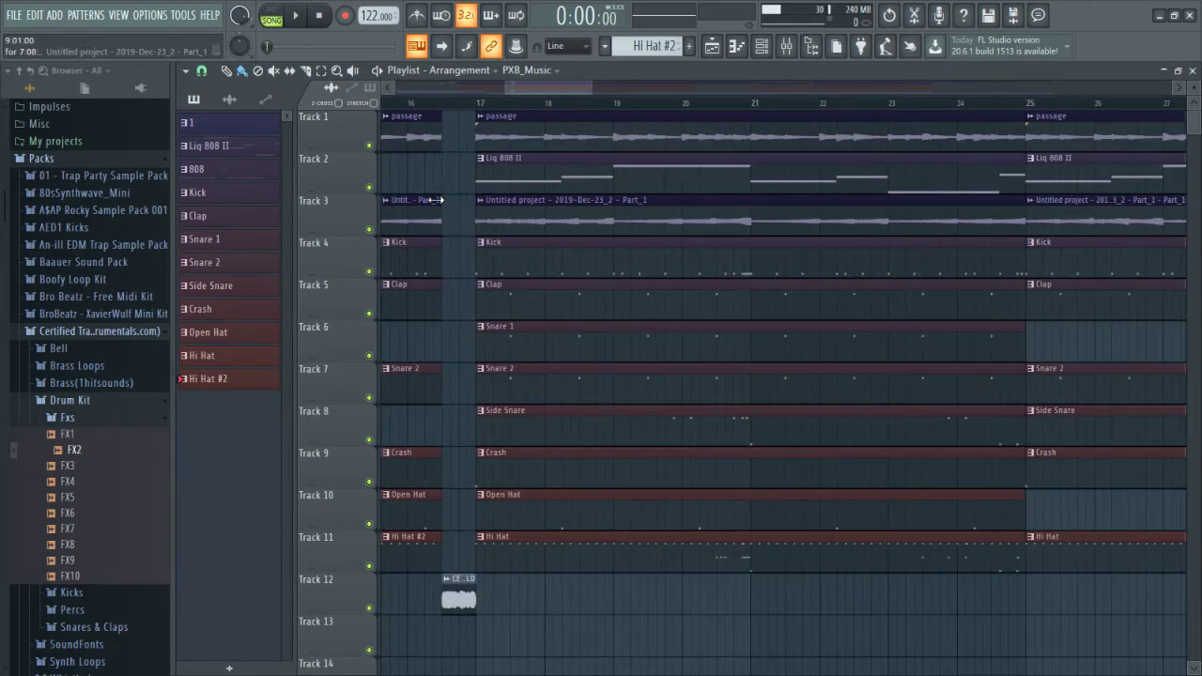
{"action": "scroll", "coordinate": [483, 226], "scroll_direction": "up", "scroll_amount": 1}
{"action": "scroll", "coordinate": [511, 178], "scroll_direction": "up", "scroll_amount": 1}
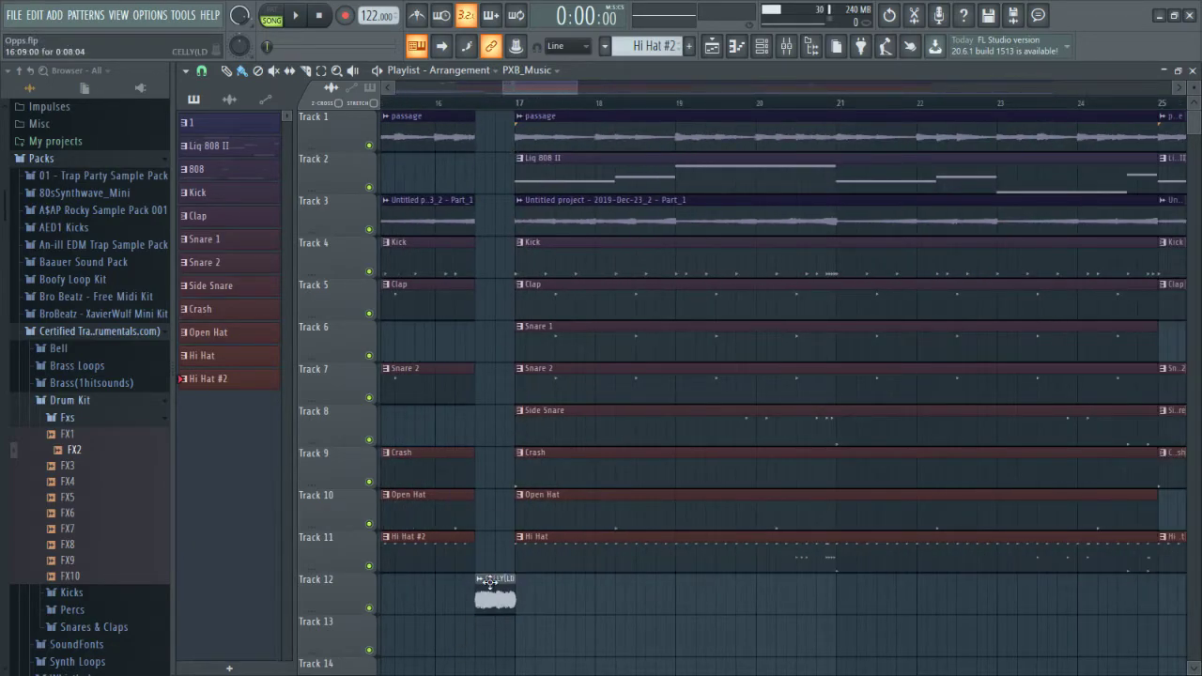
{"action": "scroll", "coordinate": [517, 435], "scroll_direction": "up", "scroll_amount": 1}
{"action": "left_click", "coordinate": [323, 70]}
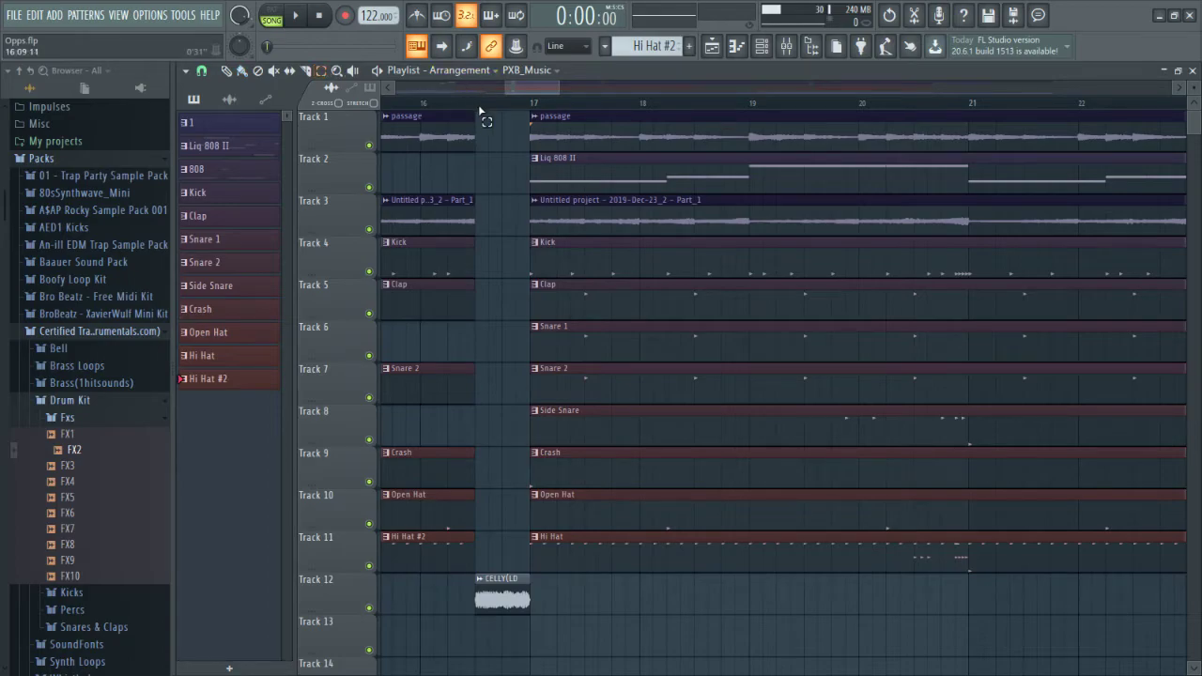
{"action": "left_click_drag", "start_coordinate": [478, 106], "coordinate": [536, 131]}
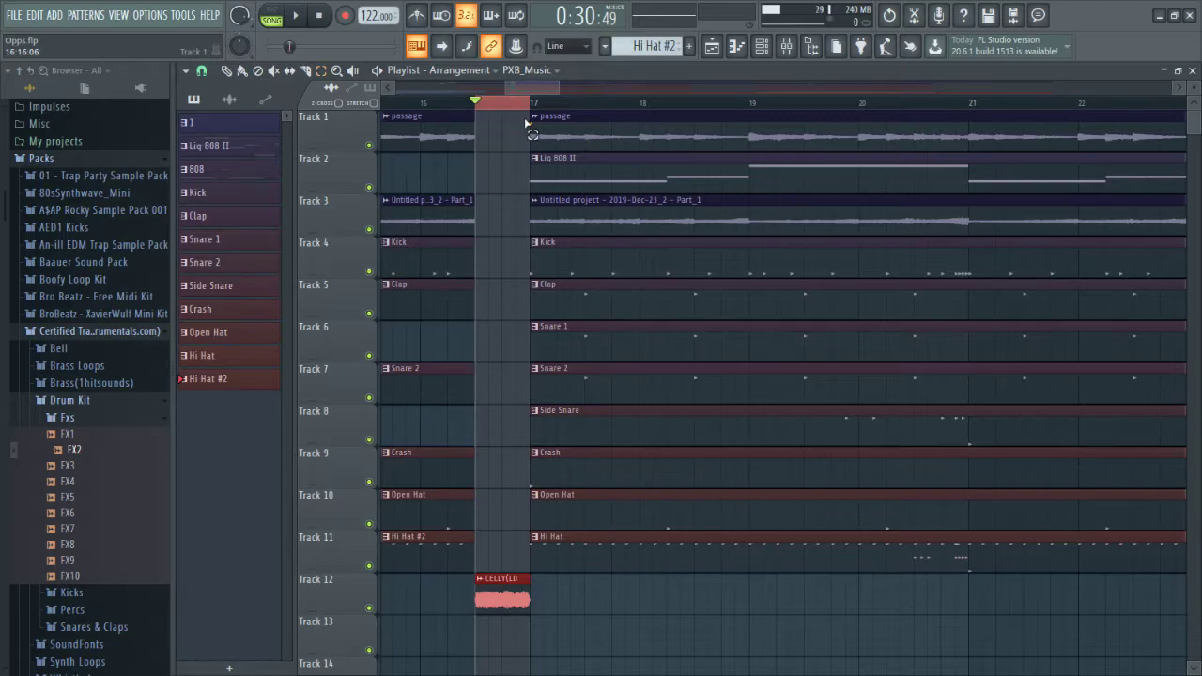
{"action": "key", "text": "space"}
{"action": "key", "text": "space"}
- Play the clip through the Celly/Texture mixer track and inspect that track's Fruity parametric EQ 2 curve
{"action": "left_click", "coordinate": [787, 47]}
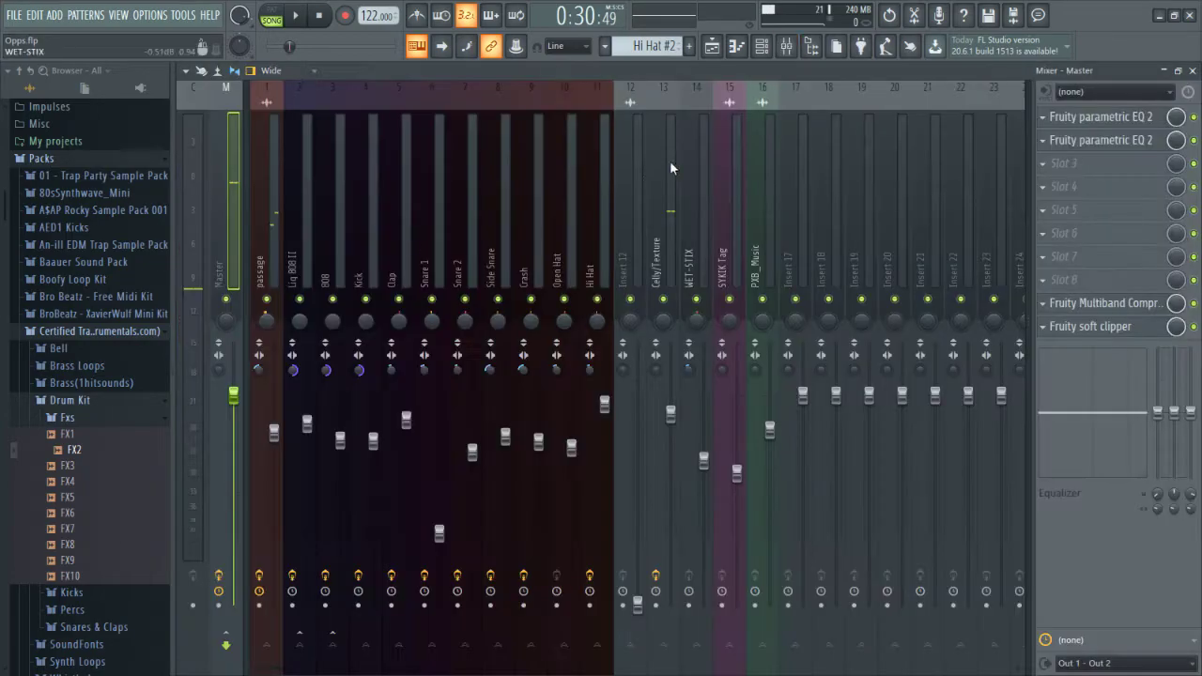
{"action": "left_click", "coordinate": [671, 248]}
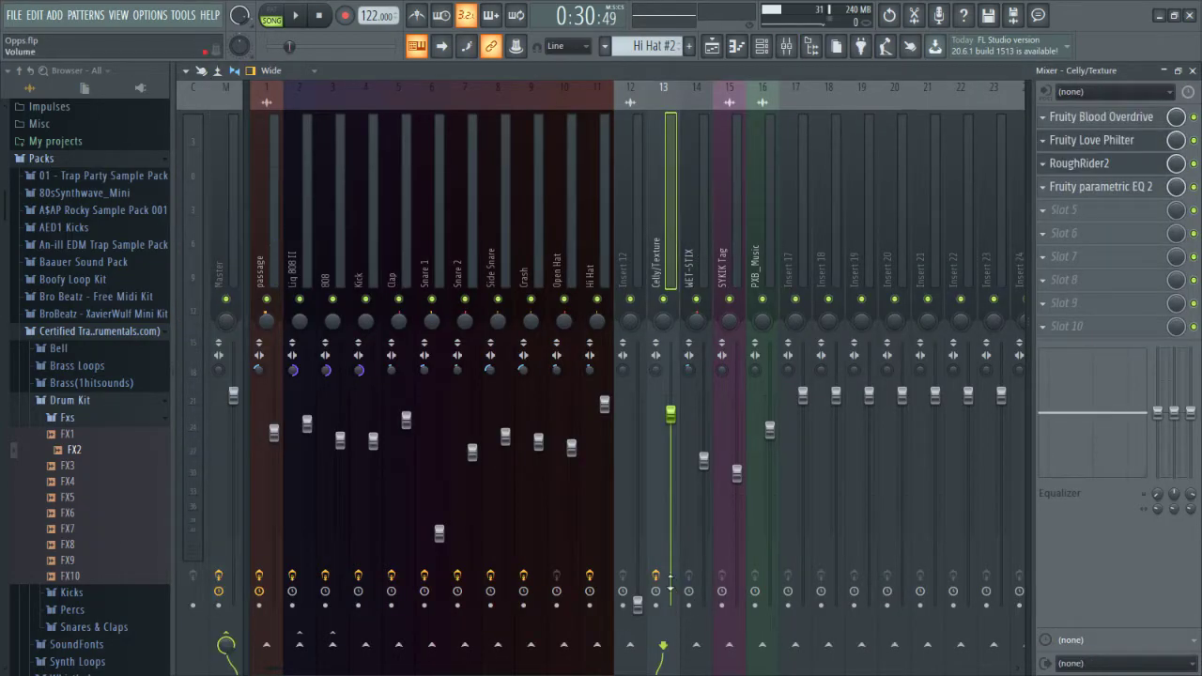
{"action": "key", "text": "space"}
{"action": "key", "text": "space"}
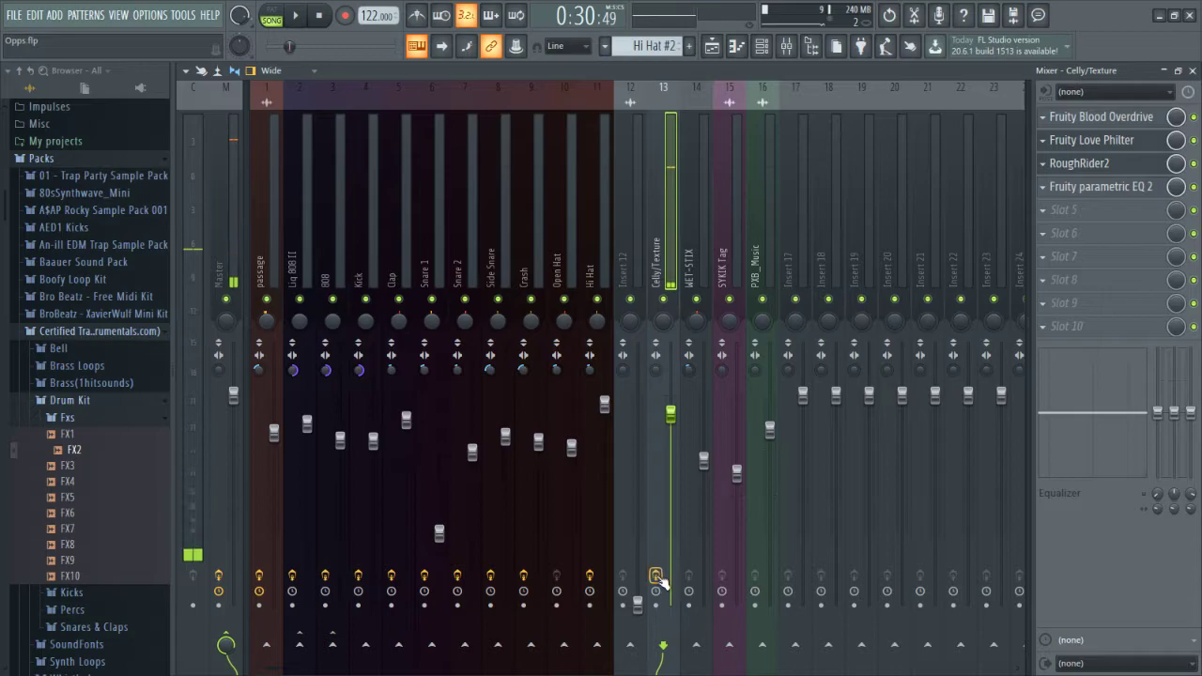
{"action": "left_click", "coordinate": [1101, 192]}
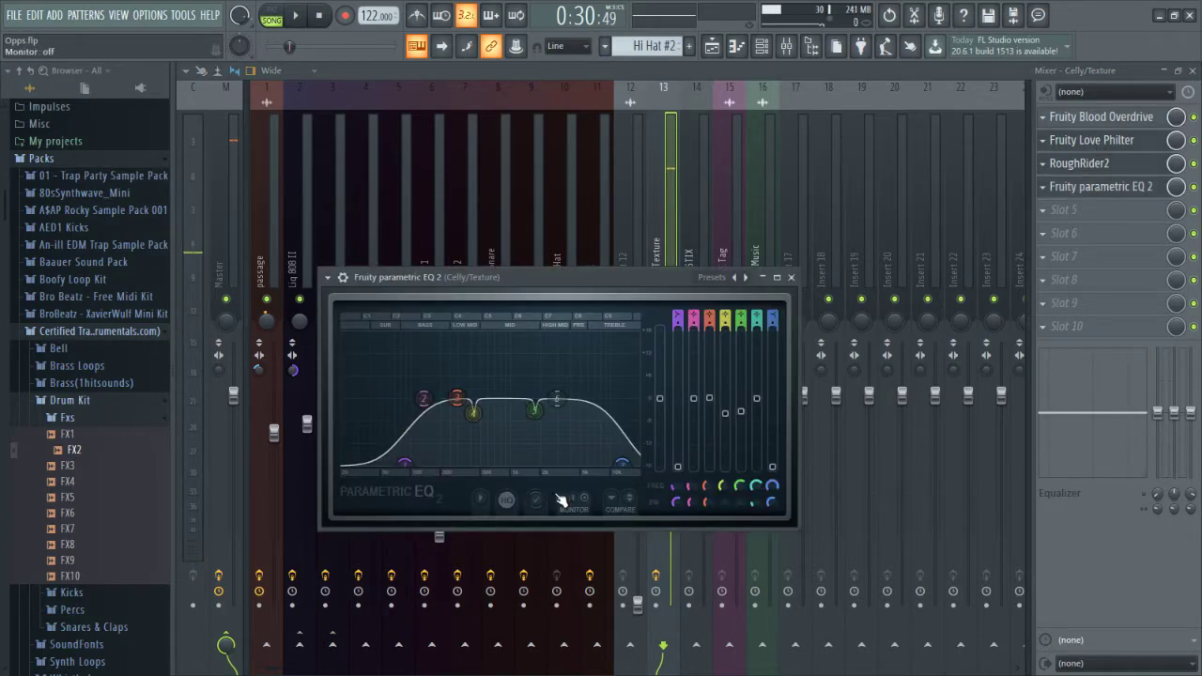
{"action": "mouse_move", "coordinate": [634, 453]}
{"action": "left_mouse_down"}
{"action": "mouse_move", "coordinate": [644, 452]}
{"action": "mouse_move", "coordinate": [620, 477]}
{"action": "mouse_move", "coordinate": [622, 461]}
{"action": "mouse_move", "coordinate": [633, 467]}
{"action": "left_mouse_up"}
{"action": "left_click", "coordinate": [792, 277]}
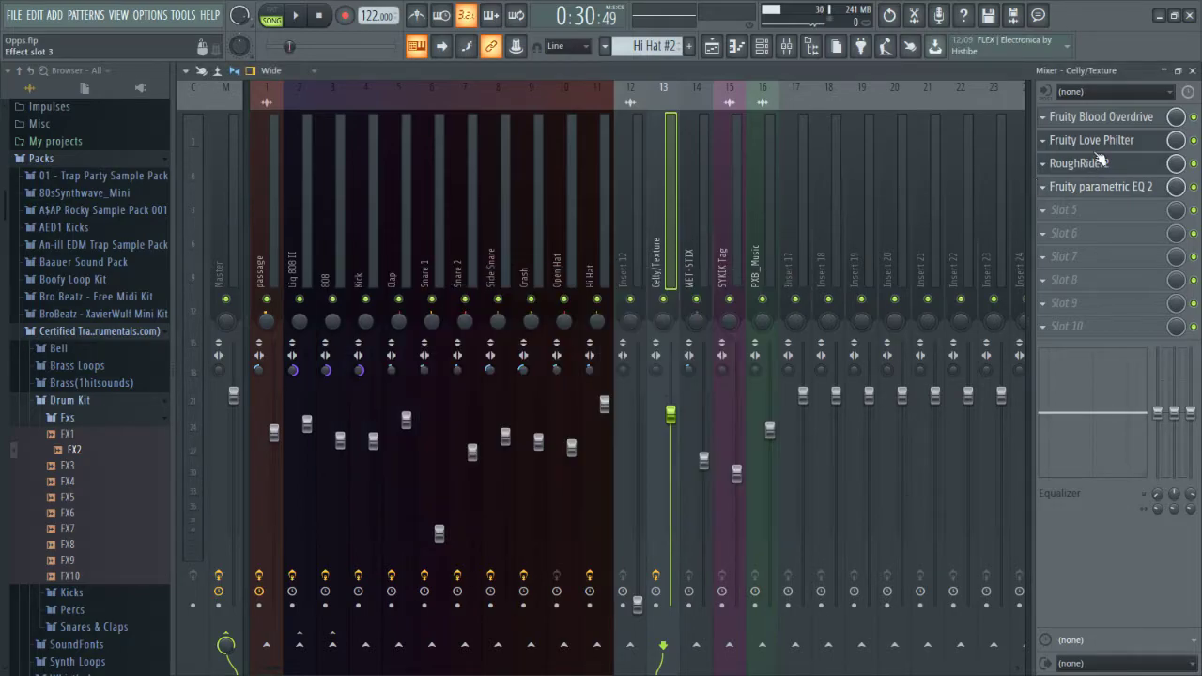
- Adjust the Fruity Blood Overdrive pre amp on Celly/Texture, toggling its x100 option, and play the result
{"action": "left_click", "coordinate": [1110, 121]}
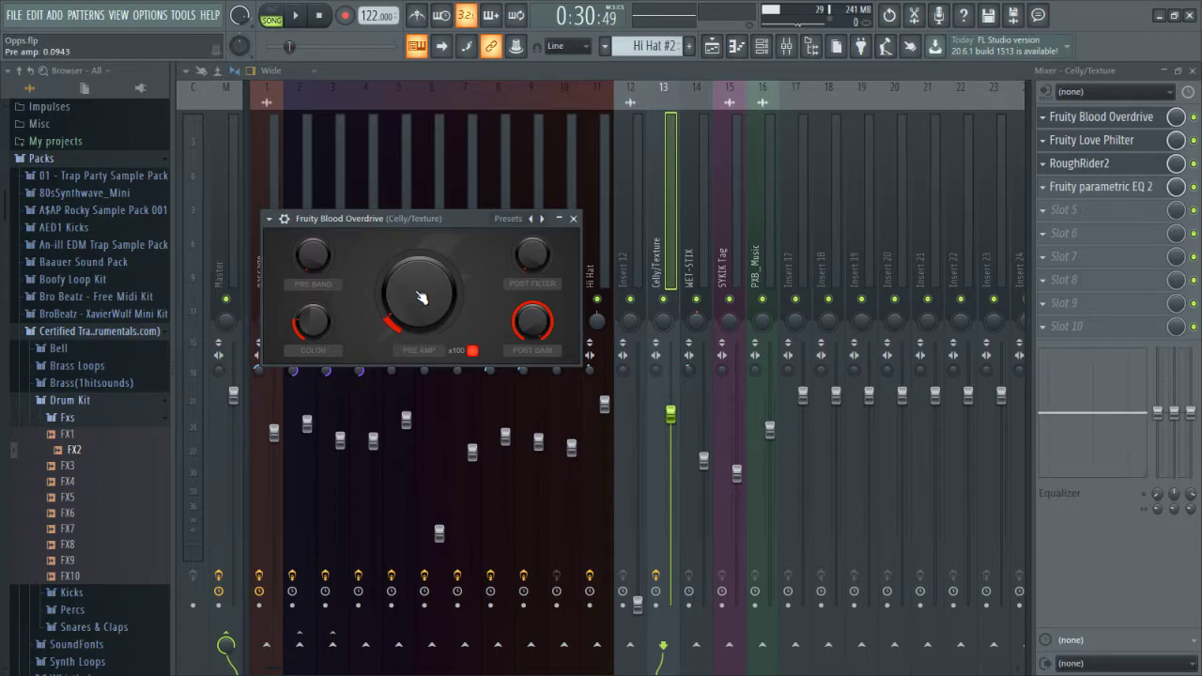
{"action": "left_click", "coordinate": [471, 350]}
{"action": "scroll", "coordinate": [437, 324], "scroll_direction": "down", "scroll_amount": 2}
{"action": "left_click_drag", "start_coordinate": [422, 300], "coordinate": [423, 283]}
{"action": "left_click", "coordinate": [472, 350]}
{"action": "key", "text": "space"}
{"action": "key", "text": "space"}
{"action": "left_click", "coordinate": [573, 218]}
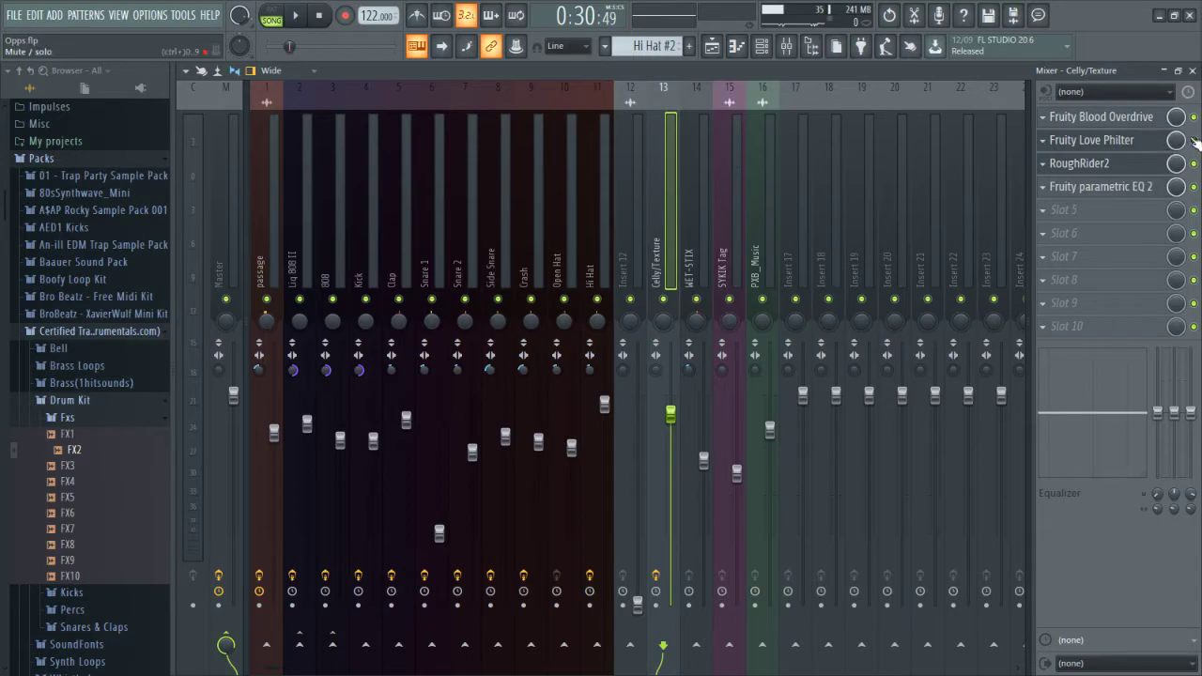
- Inspect the Fruity Love Philter and RoughRider2 settings on the Celly/Texture track while playing the clip
{"action": "left_click", "coordinate": [1119, 143]}
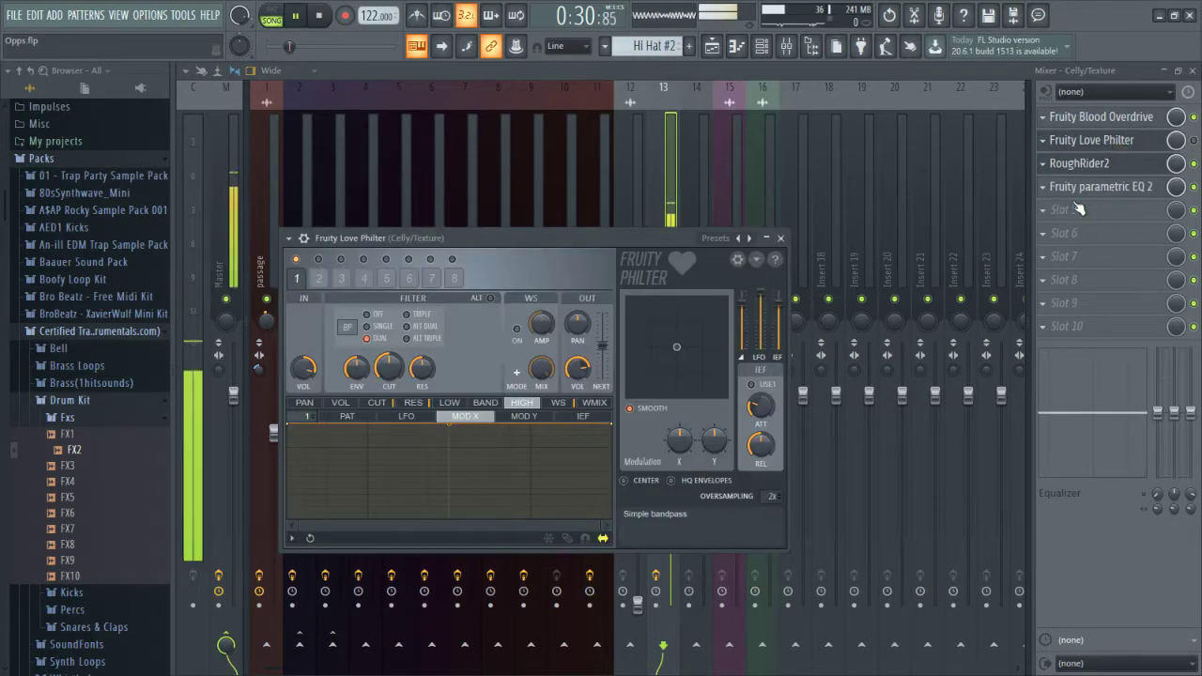
{"action": "key", "text": "Escape"}
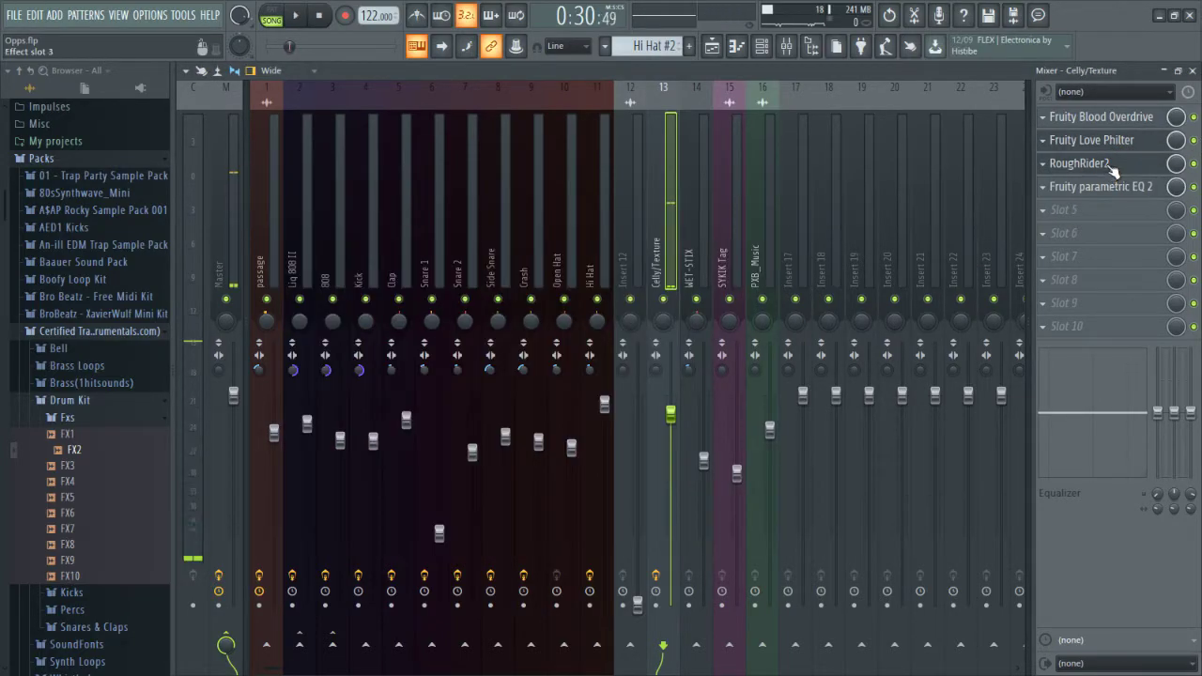
{"action": "left_click", "coordinate": [1110, 164]}
{"action": "key", "text": "space"}
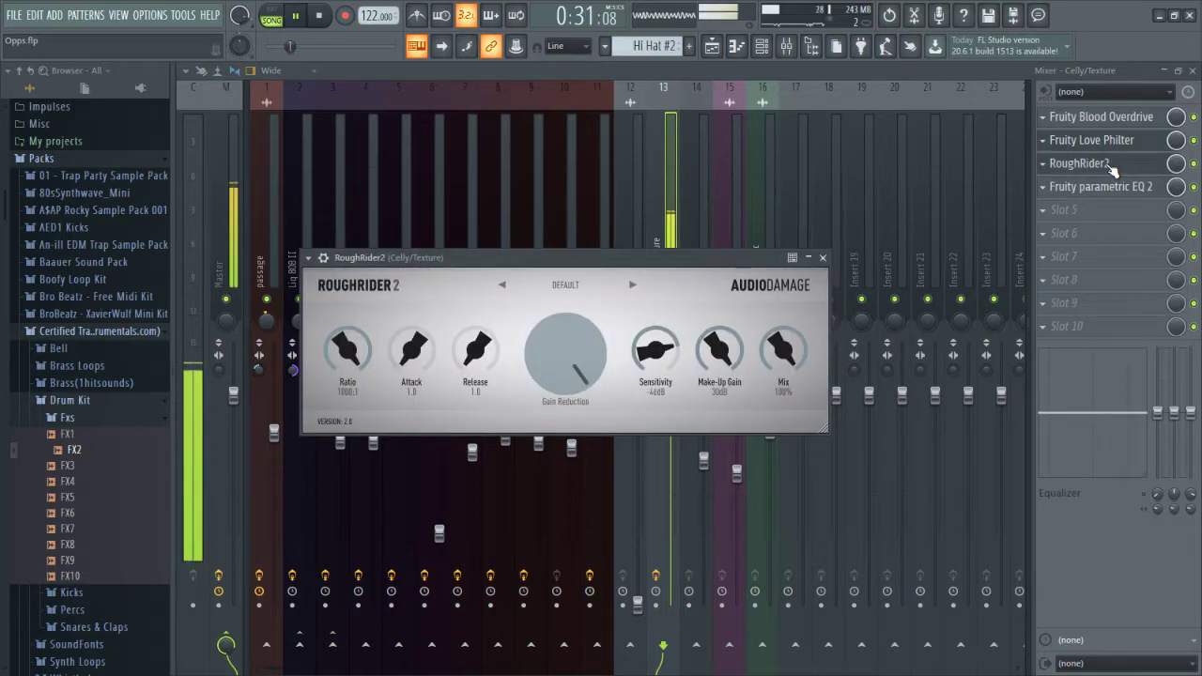
{"action": "key", "text": "space"}
{"action": "key", "text": "Escape"}
- Review RoughRider2 on Celly/Texture again and compare the clip's sound with the effect on and bypassed
{"action": "key", "text": "space"}
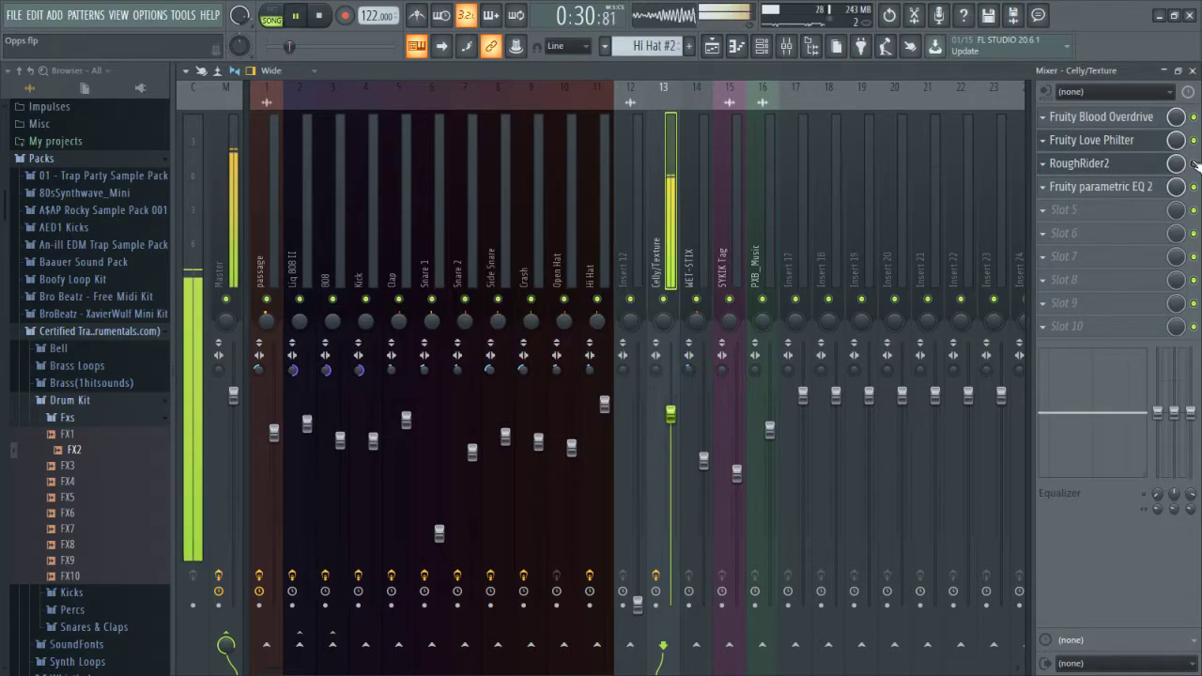
{"action": "key", "text": "space"}
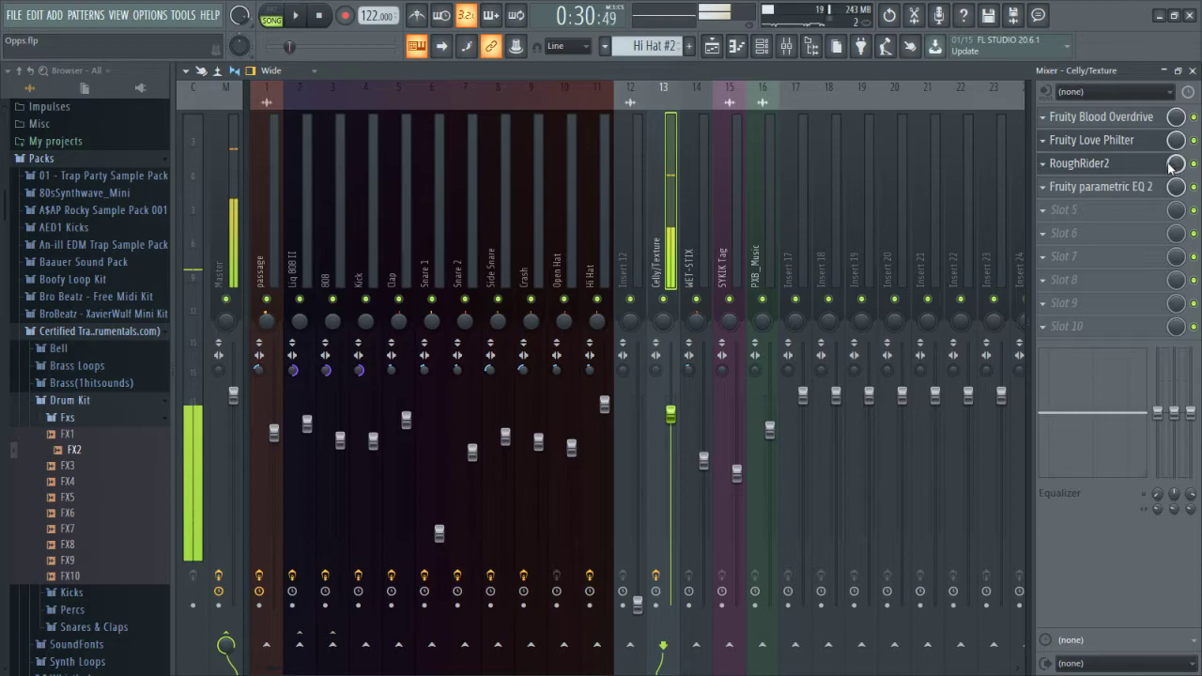
{"action": "left_click", "coordinate": [1149, 164]}
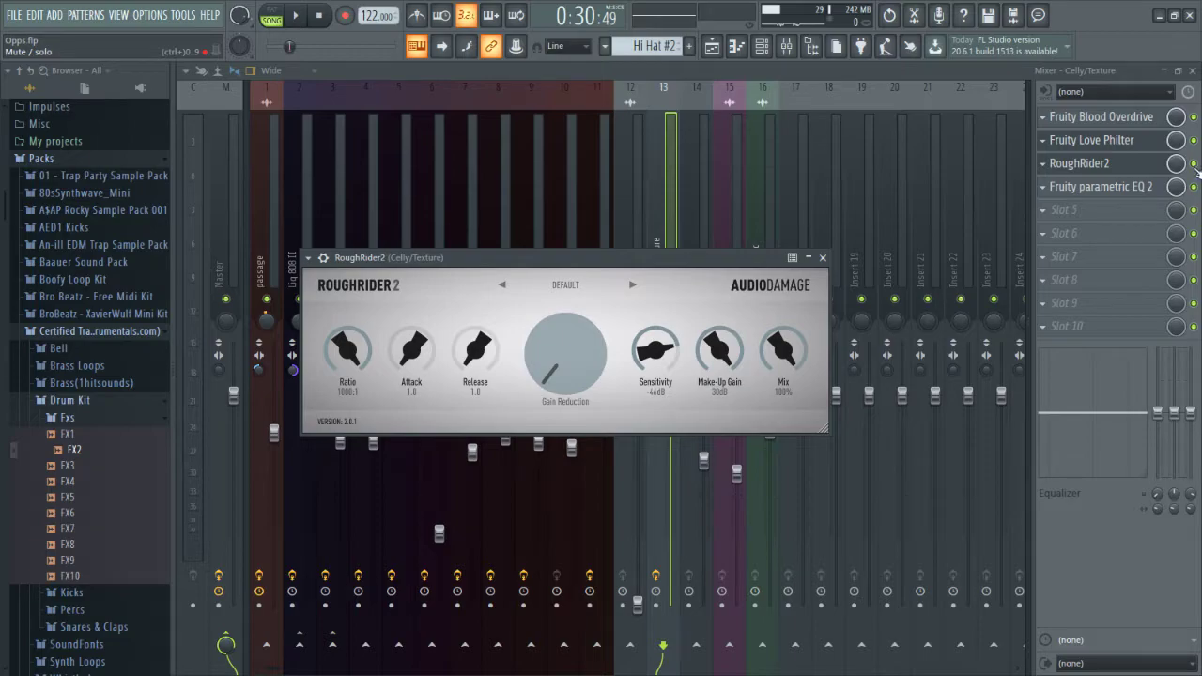
{"action": "left_click", "coordinate": [1193, 164]}
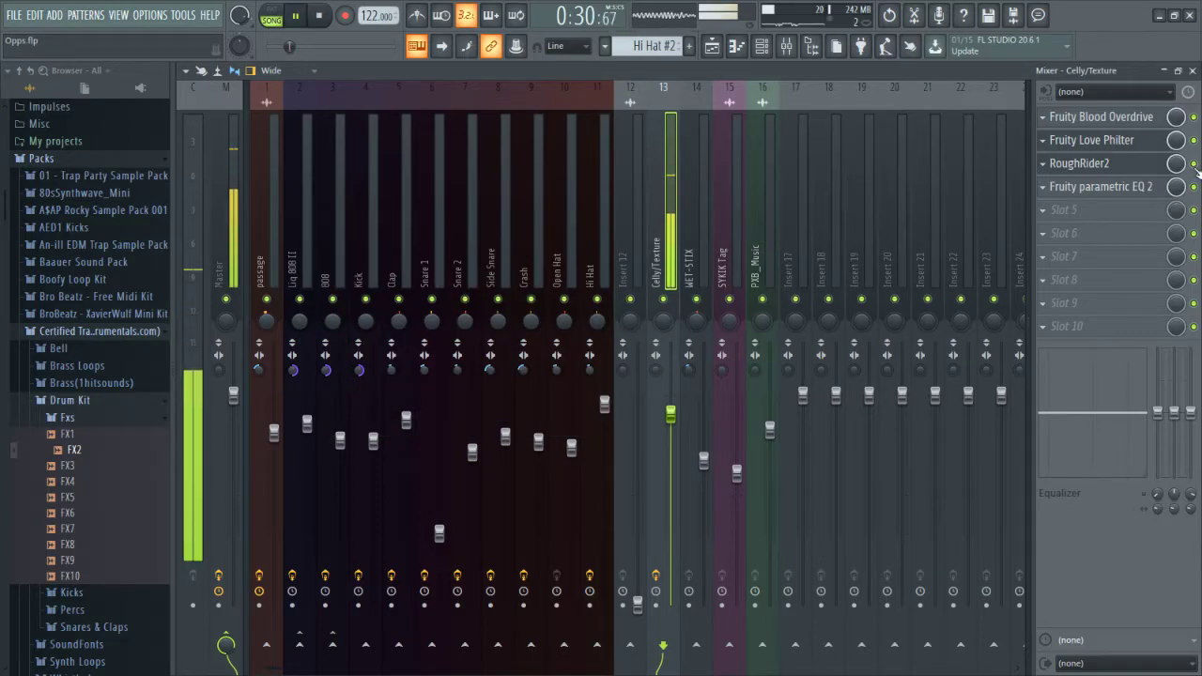
- Return to the playlist and play the song from bar 16 to hear the CELLY clip in context
{"action": "left_click", "coordinate": [709, 51]}
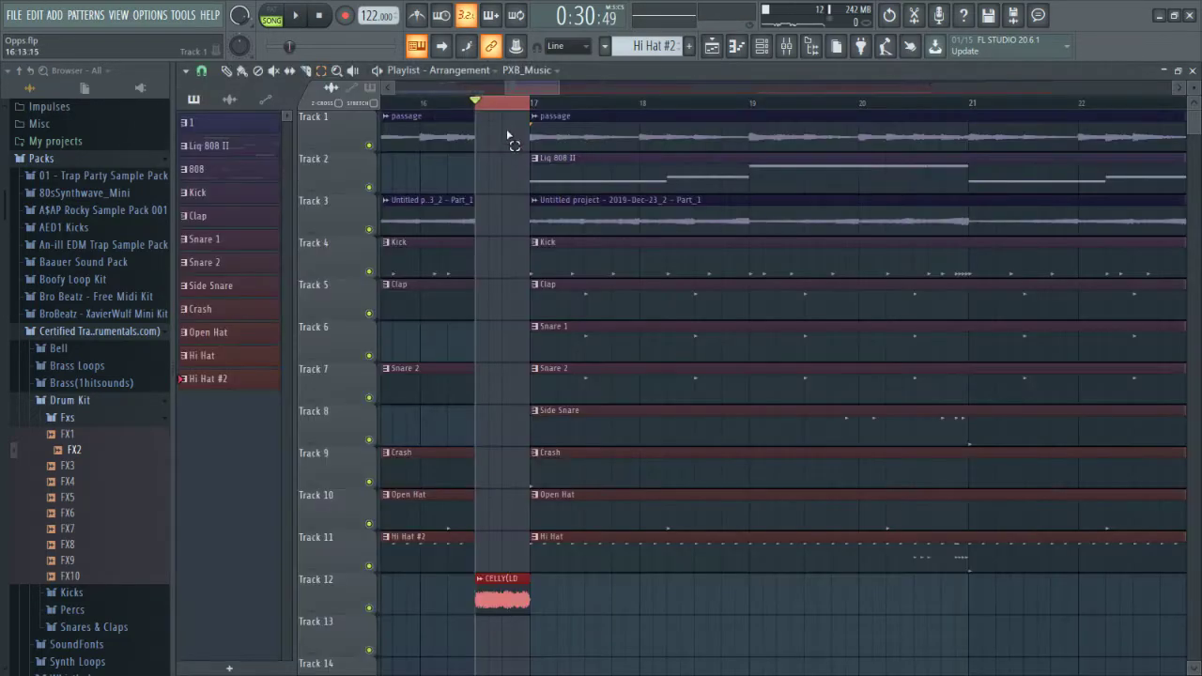
{"action": "left_click", "coordinate": [422, 100]}
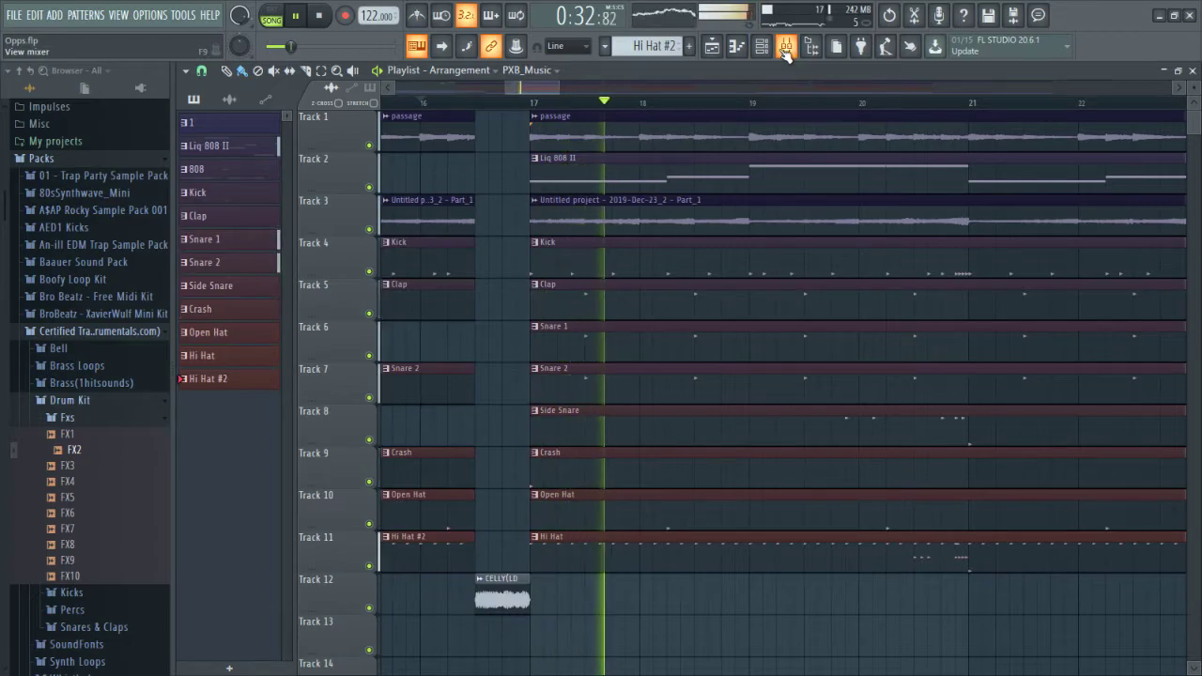
{"action": "key", "text": "space"}
- Select bars 17 through 24 across the playlist tracks
{"action": "scroll", "coordinate": [469, 212], "scroll_direction": "down", "scroll_amount": 3}
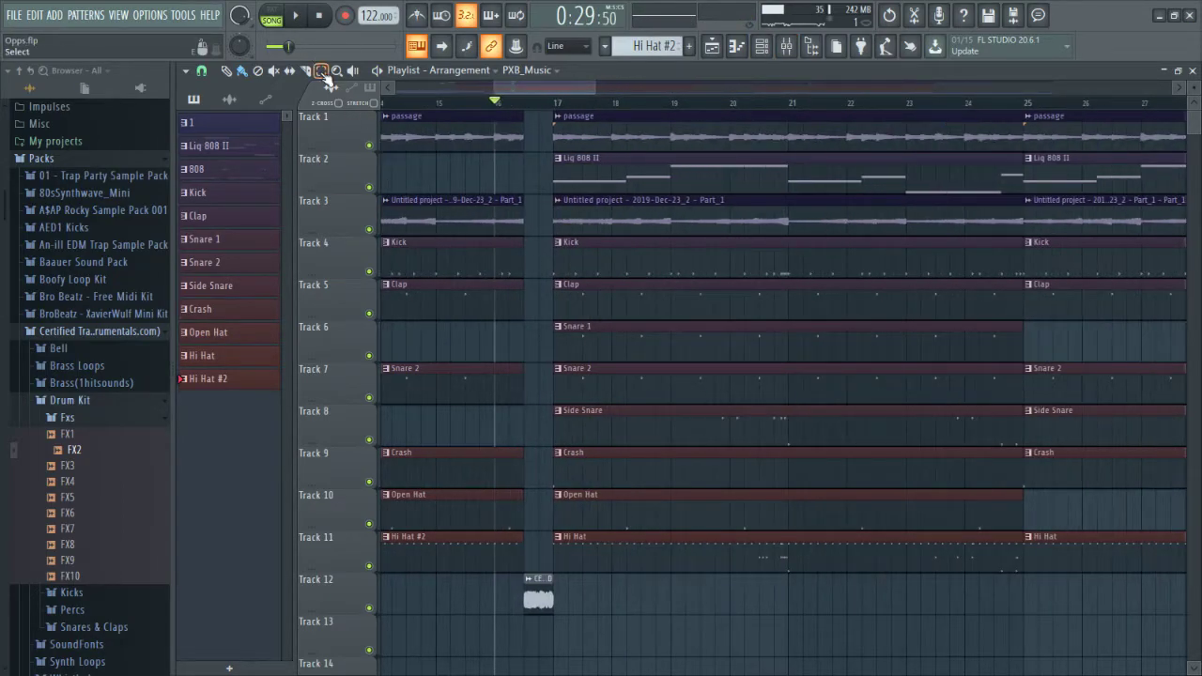
{"action": "left_click_drag", "start_coordinate": [612, 87], "coordinate": [1088, 164]}
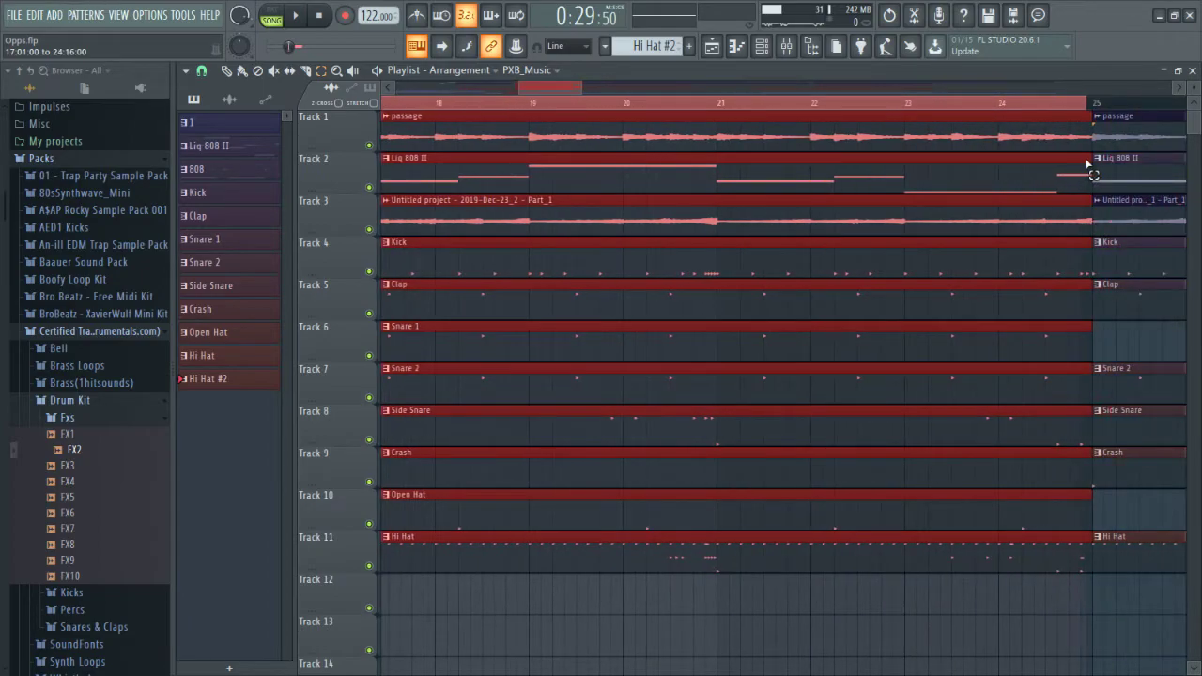
{"action": "scroll", "coordinate": [702, 199], "scroll_direction": "down", "scroll_amount": 4}
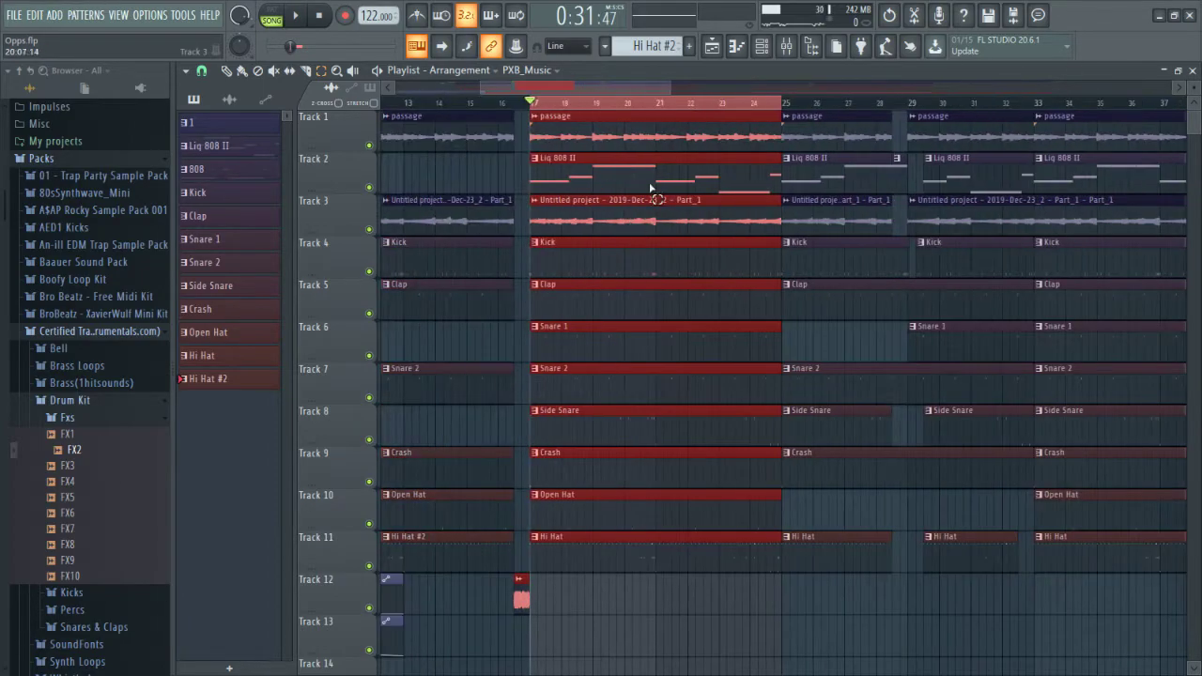
- Show the effect chains of the Master and passage tracks in the mixer
{"action": "left_click", "coordinate": [786, 47]}
{"action": "left_click", "coordinate": [262, 216]}
{"action": "left_click", "coordinate": [237, 226]}
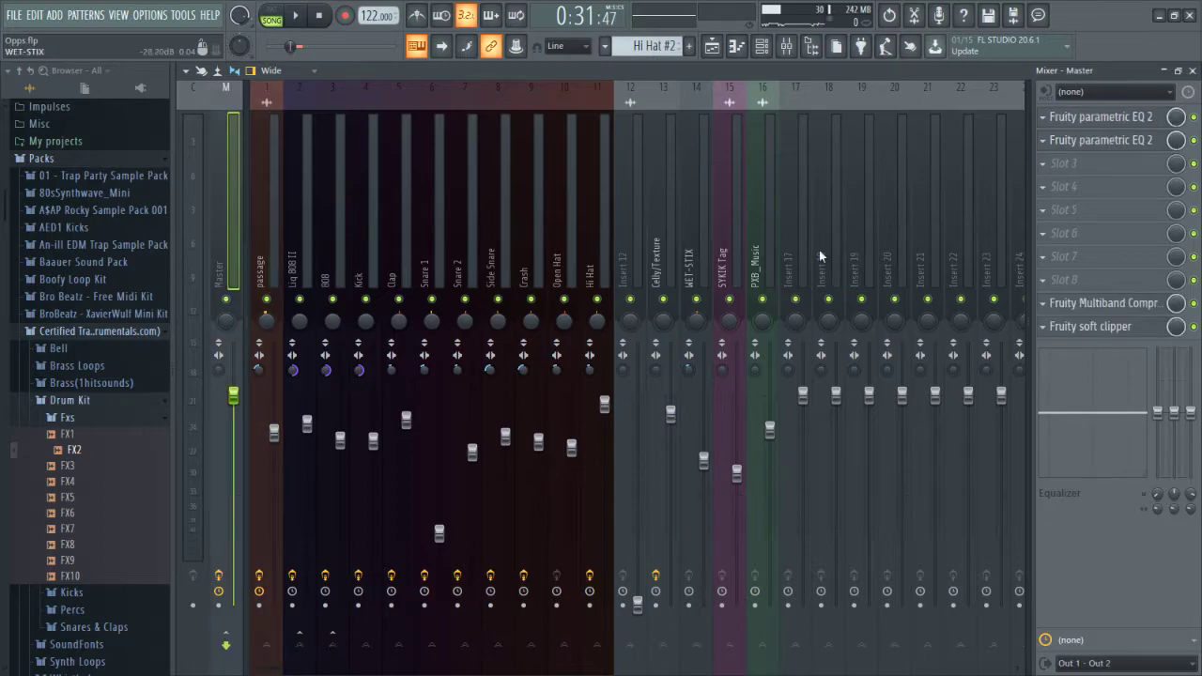
{"action": "left_click", "coordinate": [269, 247]}
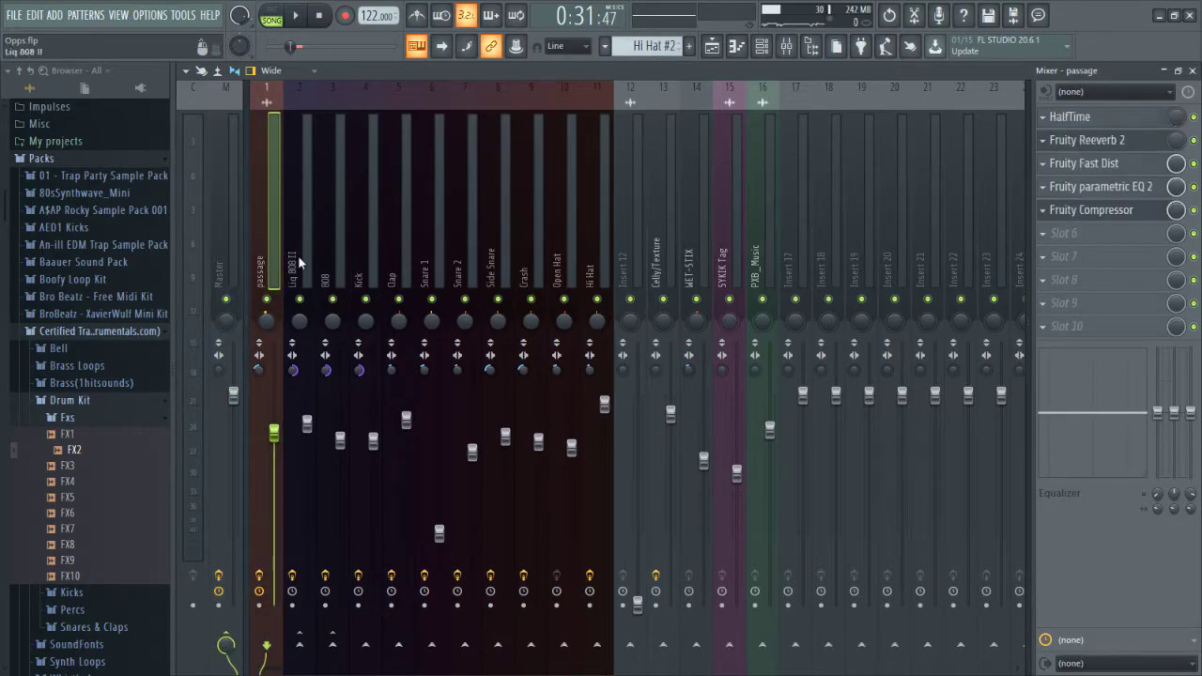
- Review Fruity Reeverb 2 on the passage track and inspect the routing options for sending passage to Insert 19
{"action": "left_click", "coordinate": [1098, 143]}
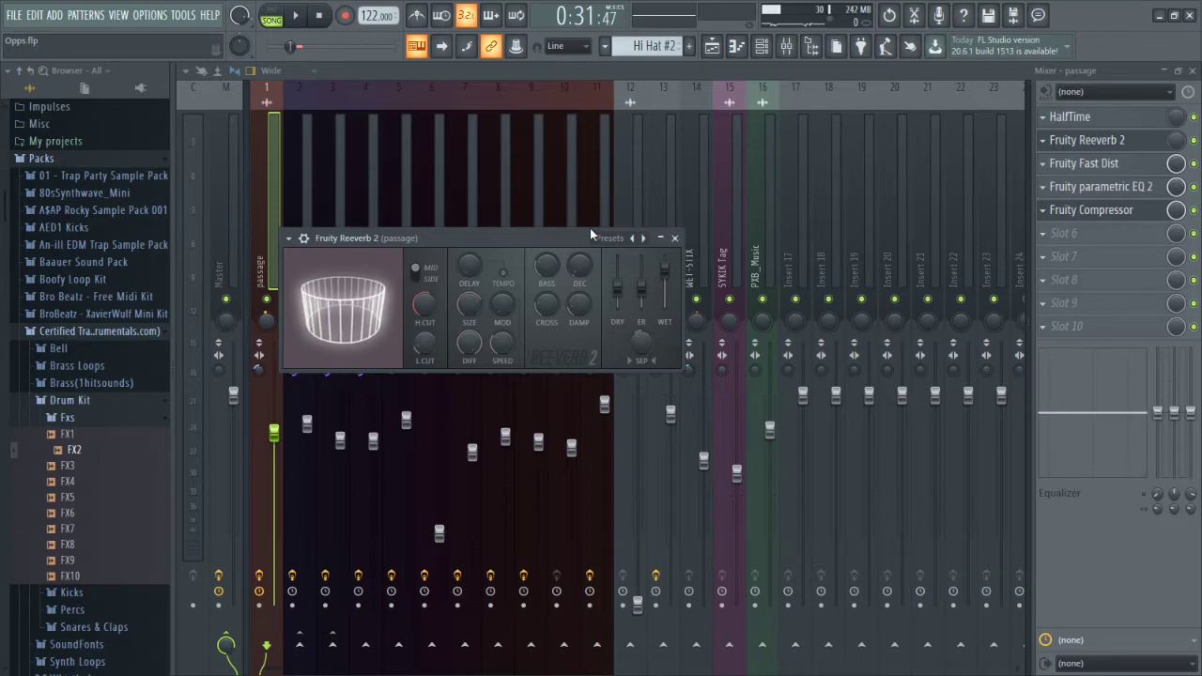
{"action": "left_click", "coordinate": [674, 237]}
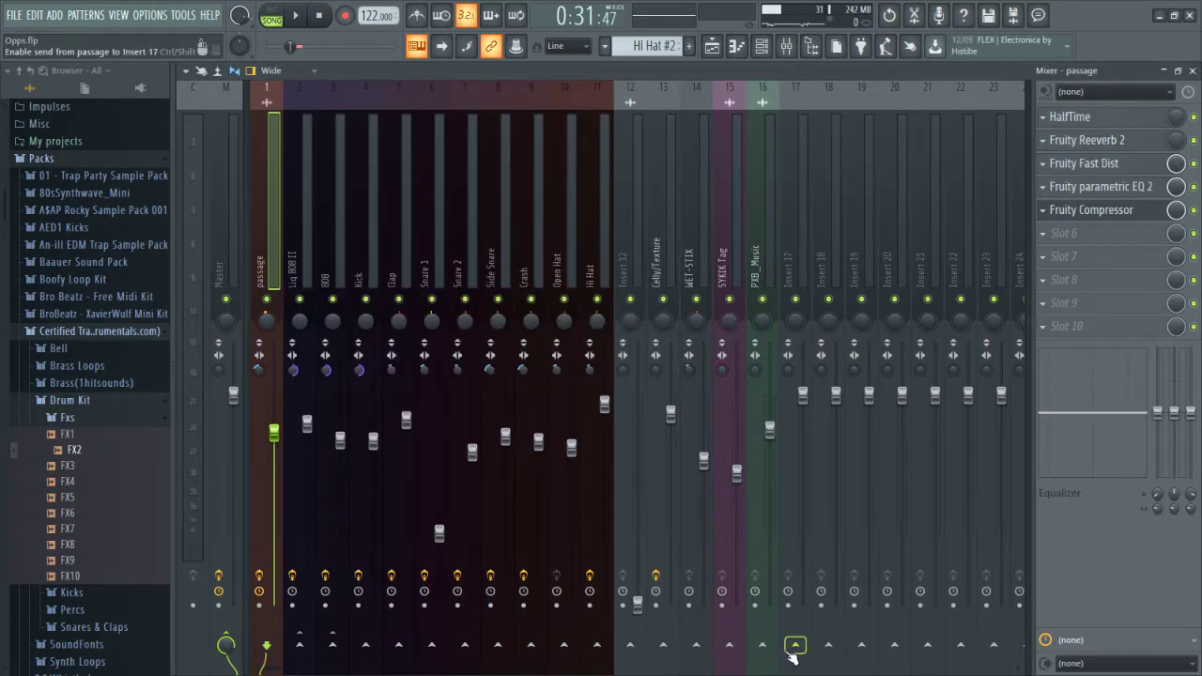
{"action": "right_click", "coordinate": [860, 644]}
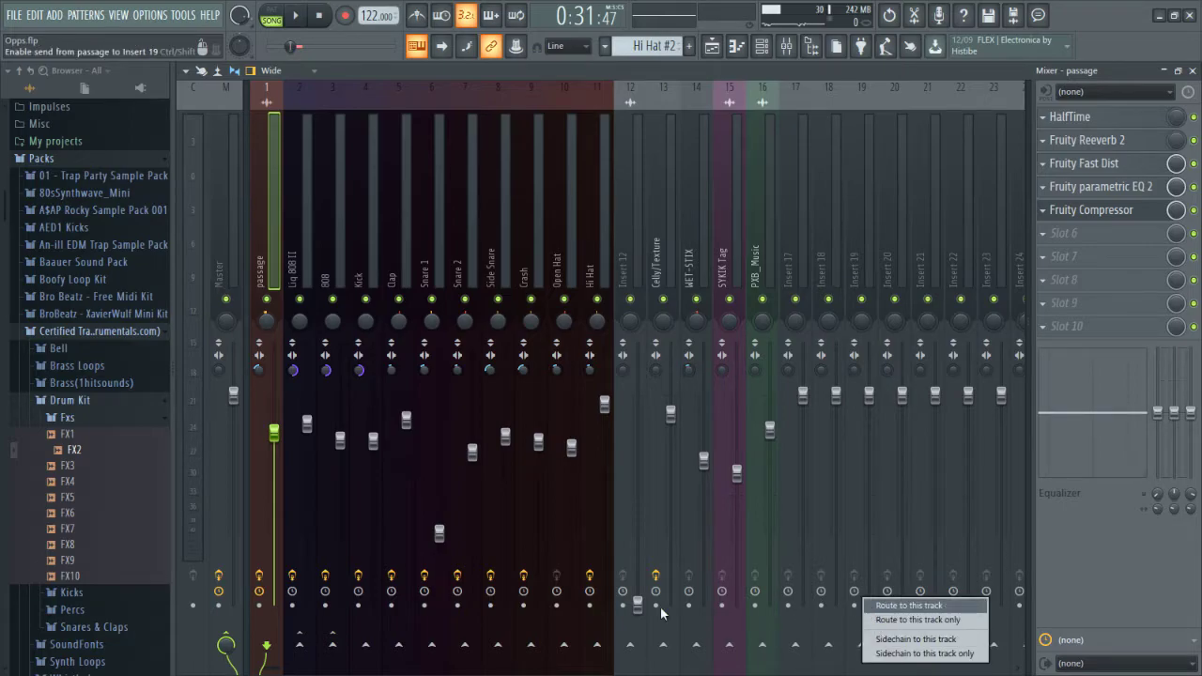
{"action": "key", "text": "Escape"}
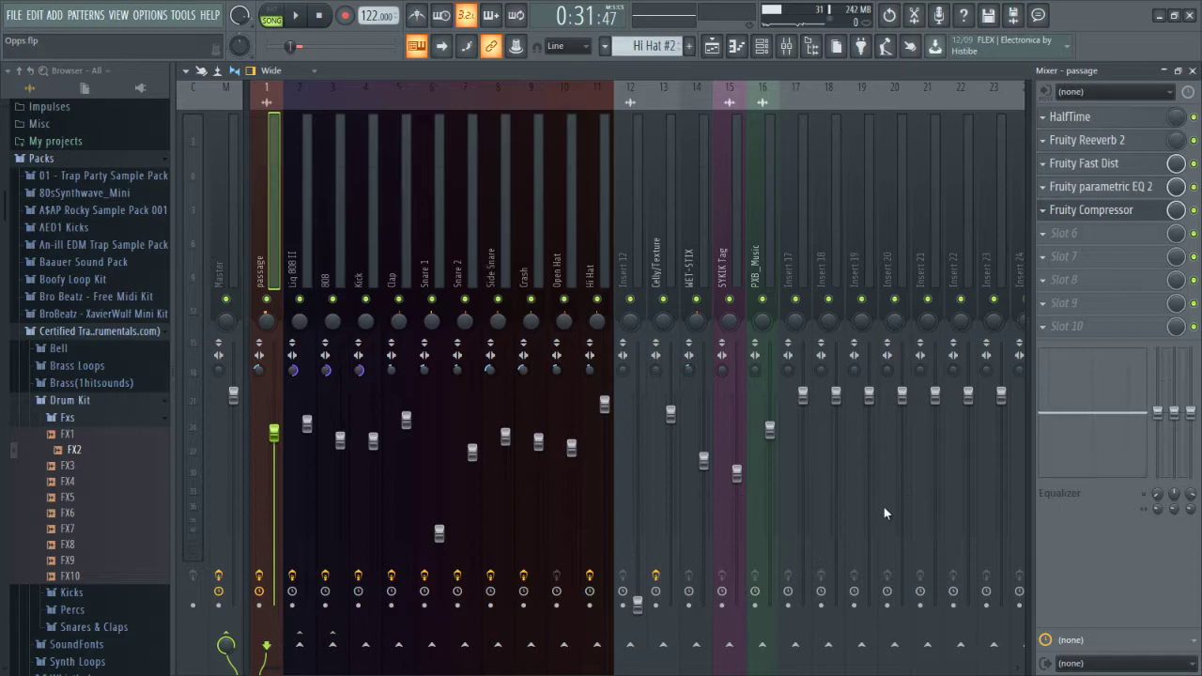
{"action": "right_click", "coordinate": [865, 644]}
- Reopen Fruity Reeverb 2 on passage and set its high damping to 2.4 kHz while the song plays
{"action": "left_click", "coordinate": [1104, 141]}
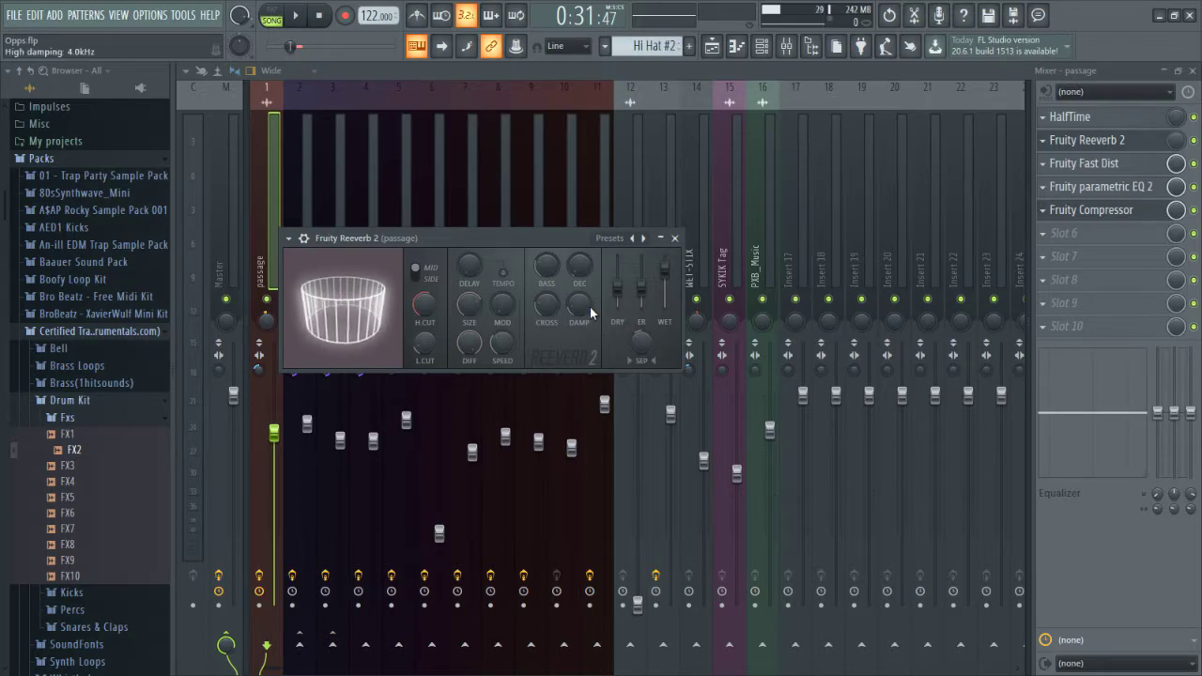
{"action": "key", "text": "space"}
{"action": "mouse_move", "coordinate": [587, 305]}
{"action": "left_mouse_down"}
{"action": "mouse_move", "coordinate": [587, 347]}
{"action": "mouse_move", "coordinate": [579, 291]}
{"action": "mouse_move", "coordinate": [569, 308]}
{"action": "mouse_move", "coordinate": [586, 306]}
{"action": "mouse_move", "coordinate": [582, 322]}
{"action": "left_mouse_up"}
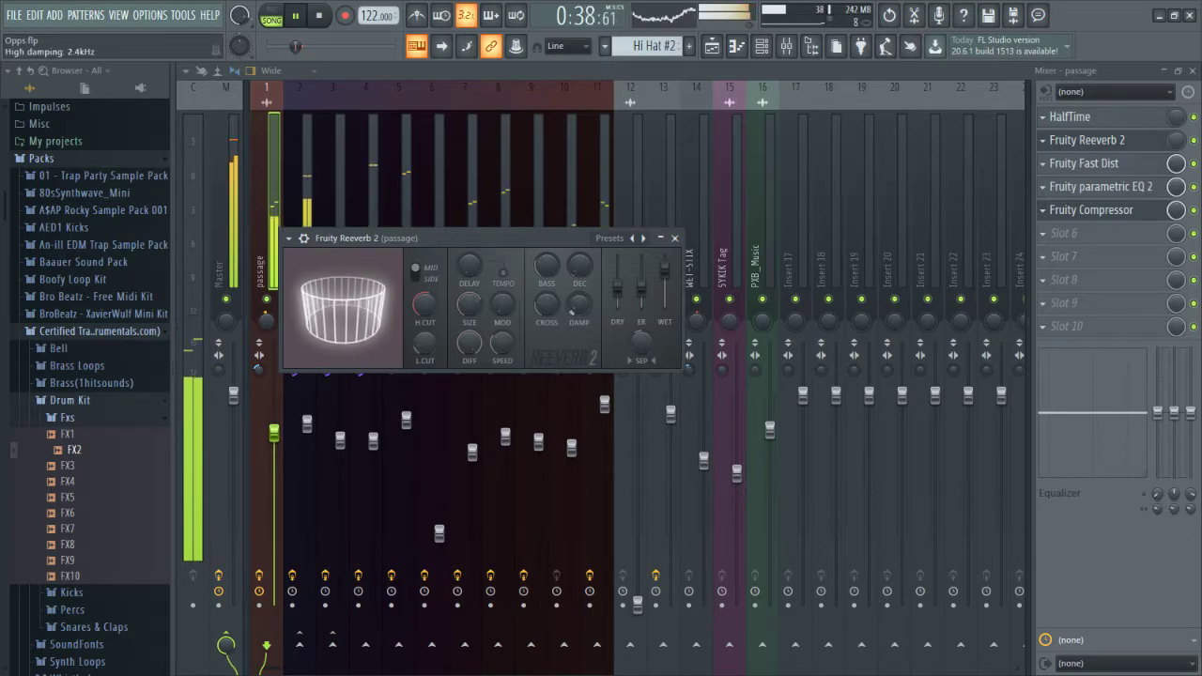
{"action": "key", "text": "space"}
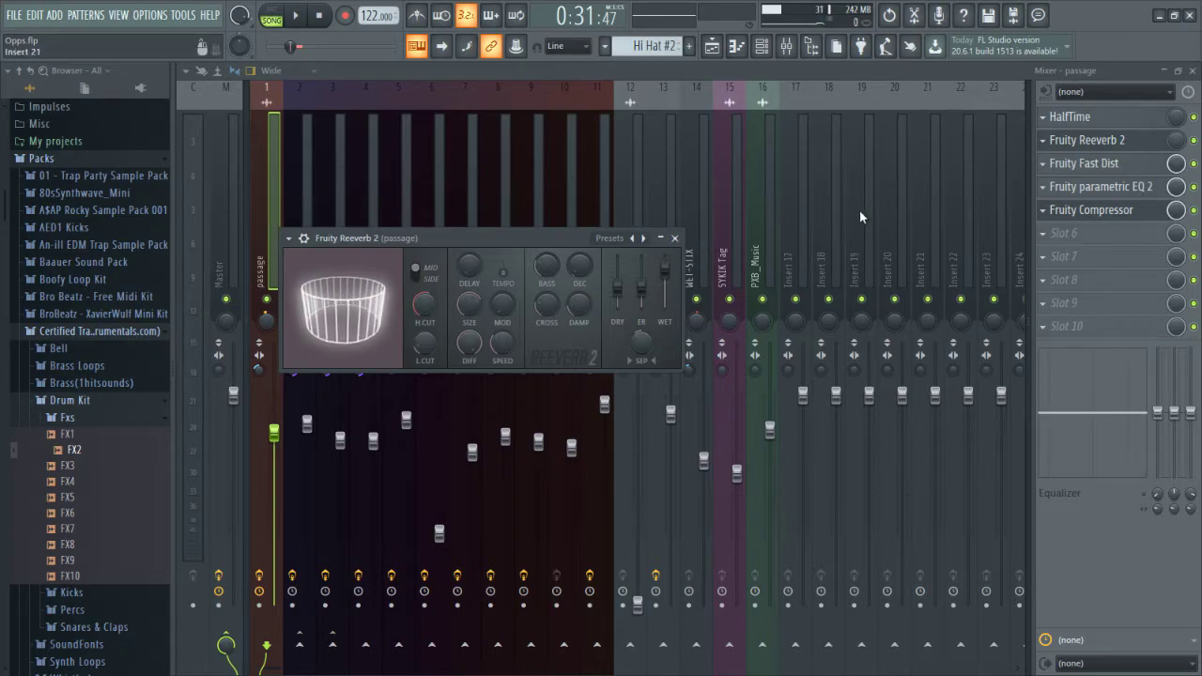
{"action": "left_click", "coordinate": [674, 238]}
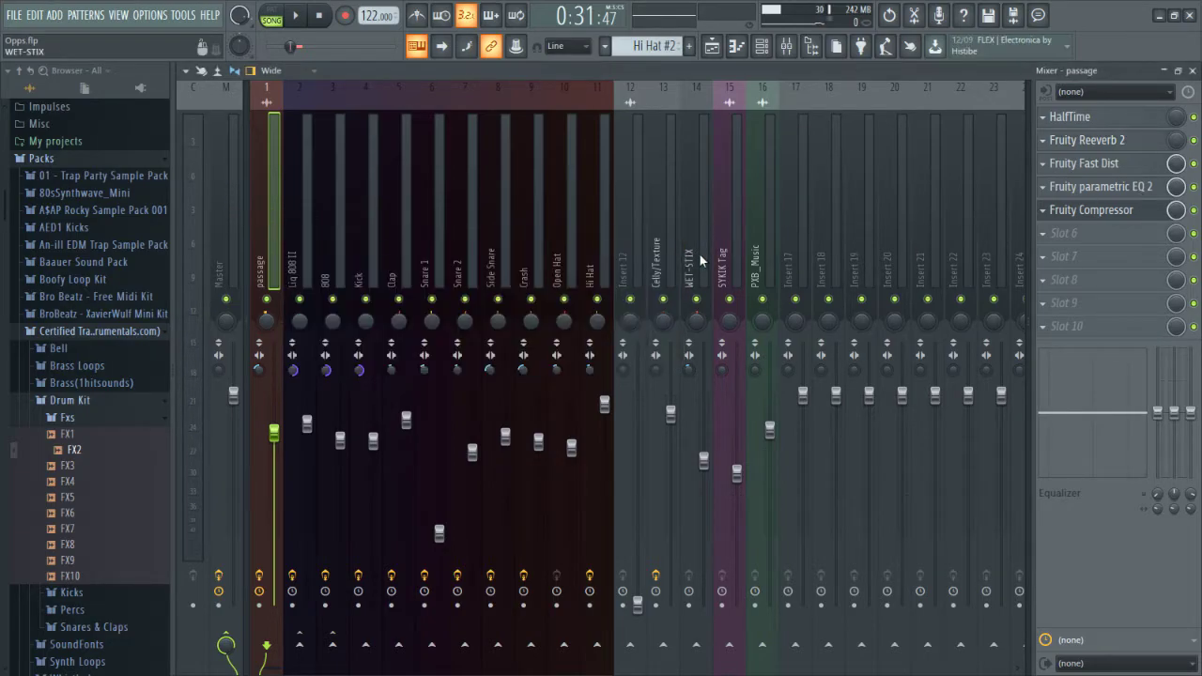
- Open Fruity Fast Dist on passage and compare the song's sound with the effect on and bypassed
{"action": "left_click", "coordinate": [1100, 163]}
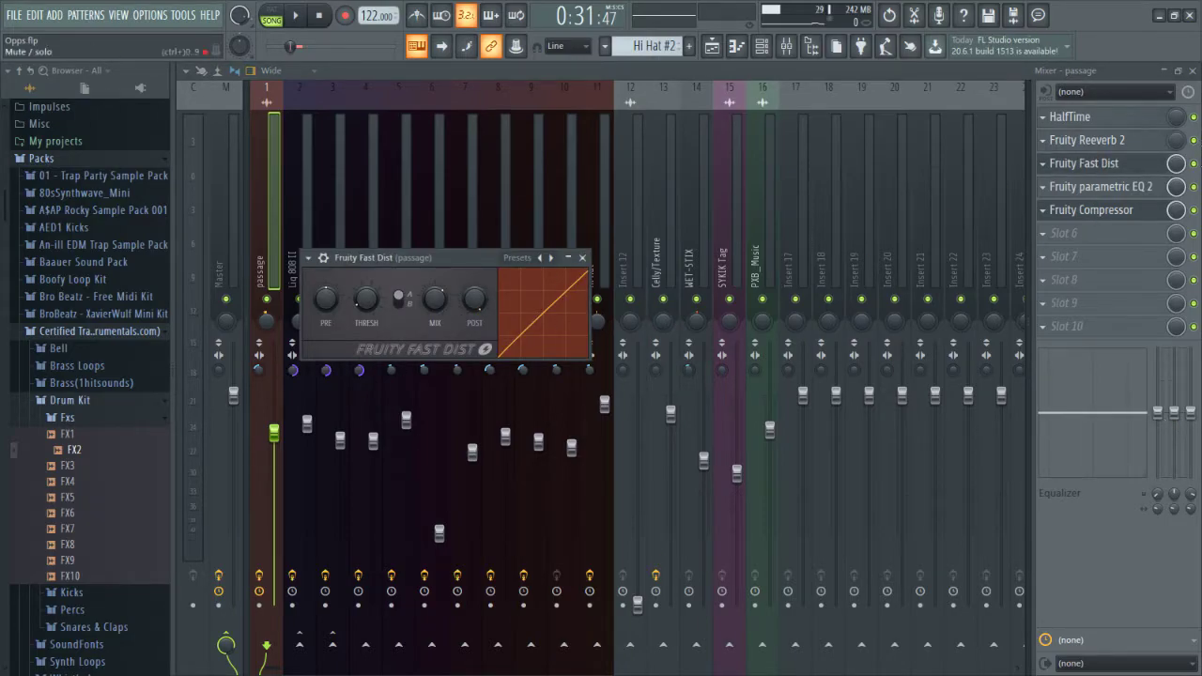
{"action": "key", "text": "space"}
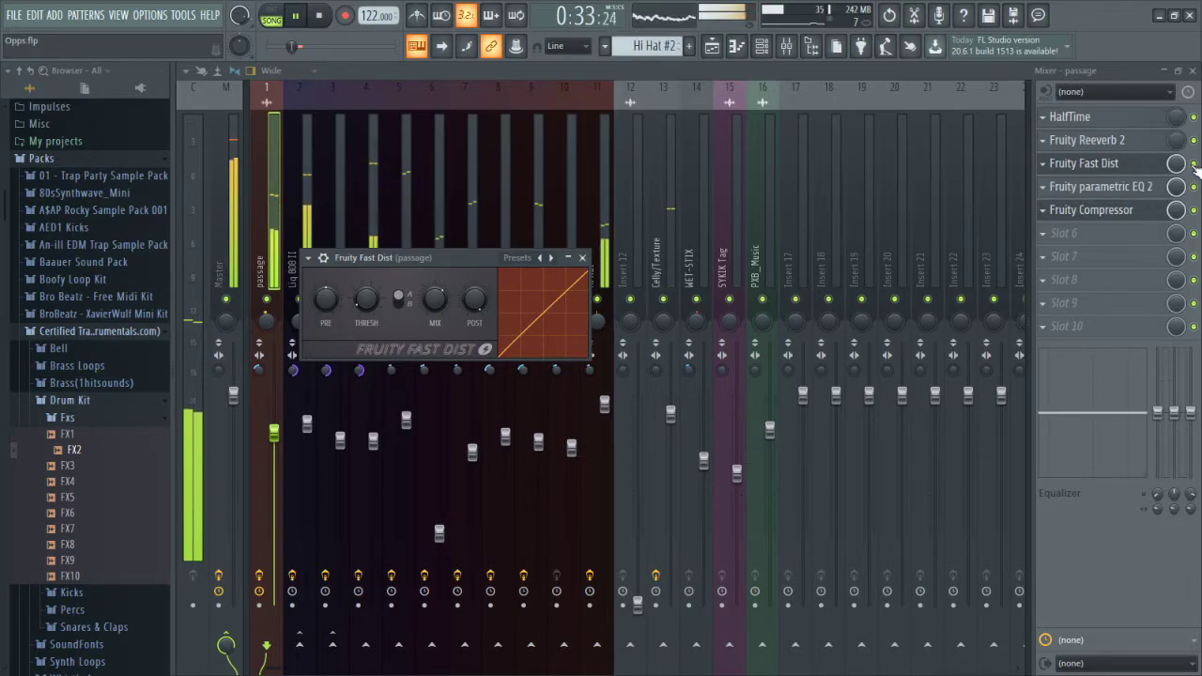
{"action": "left_click", "coordinate": [1193, 163]}
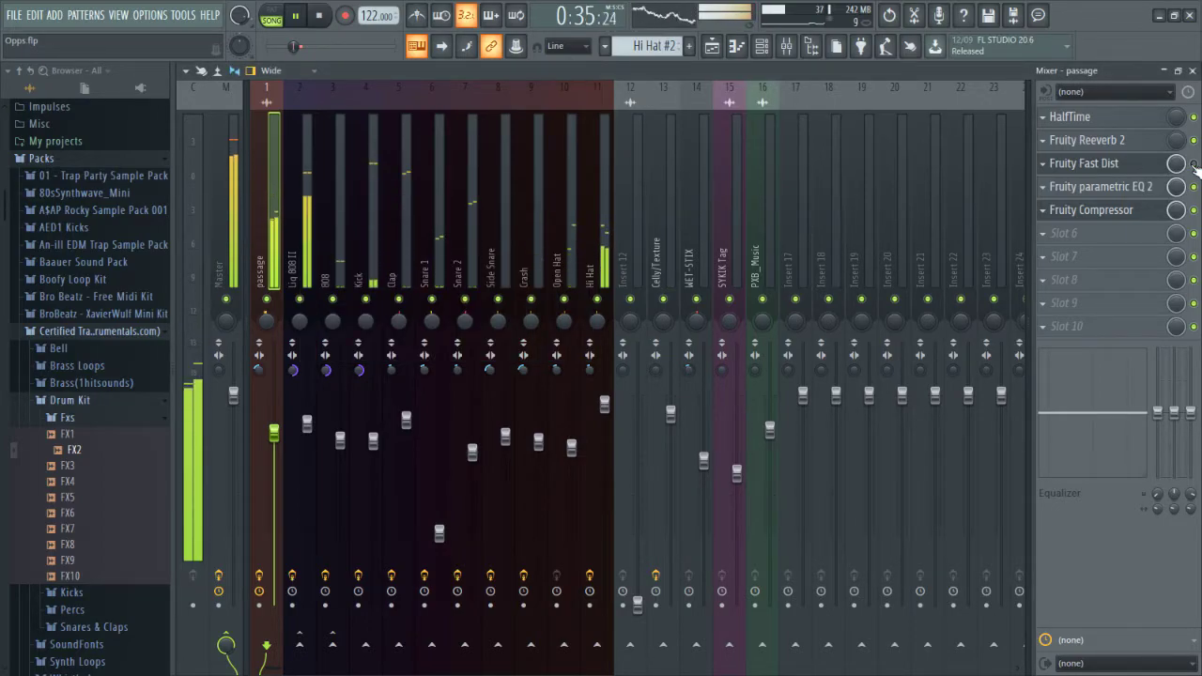
{"action": "key", "text": "space"}
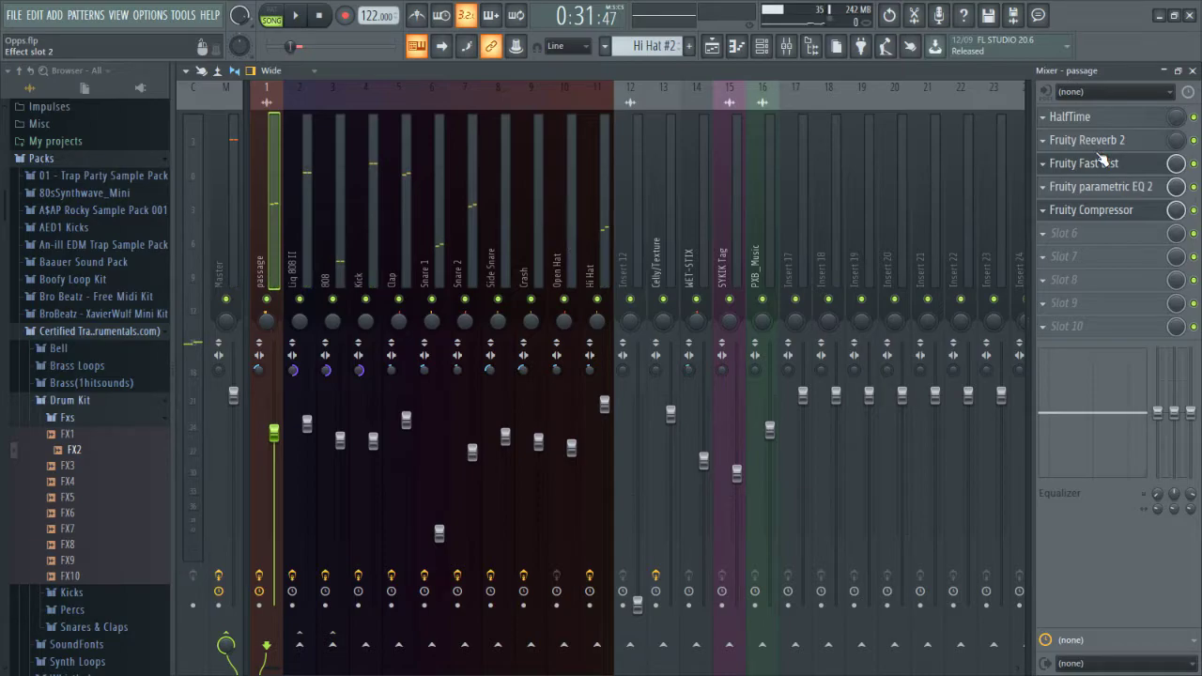
- Review Fruity Fast Dist's controls and preset list on passage without loading another preset
{"action": "left_click", "coordinate": [1098, 164]}
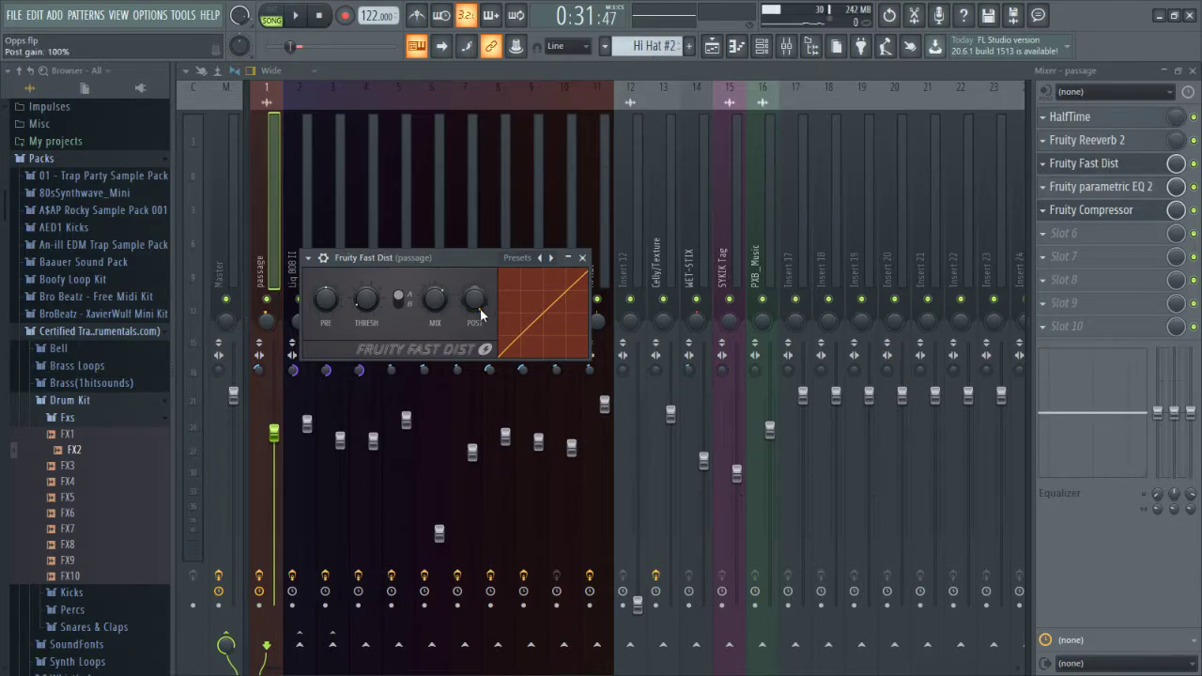
{"action": "left_click", "coordinate": [549, 258]}
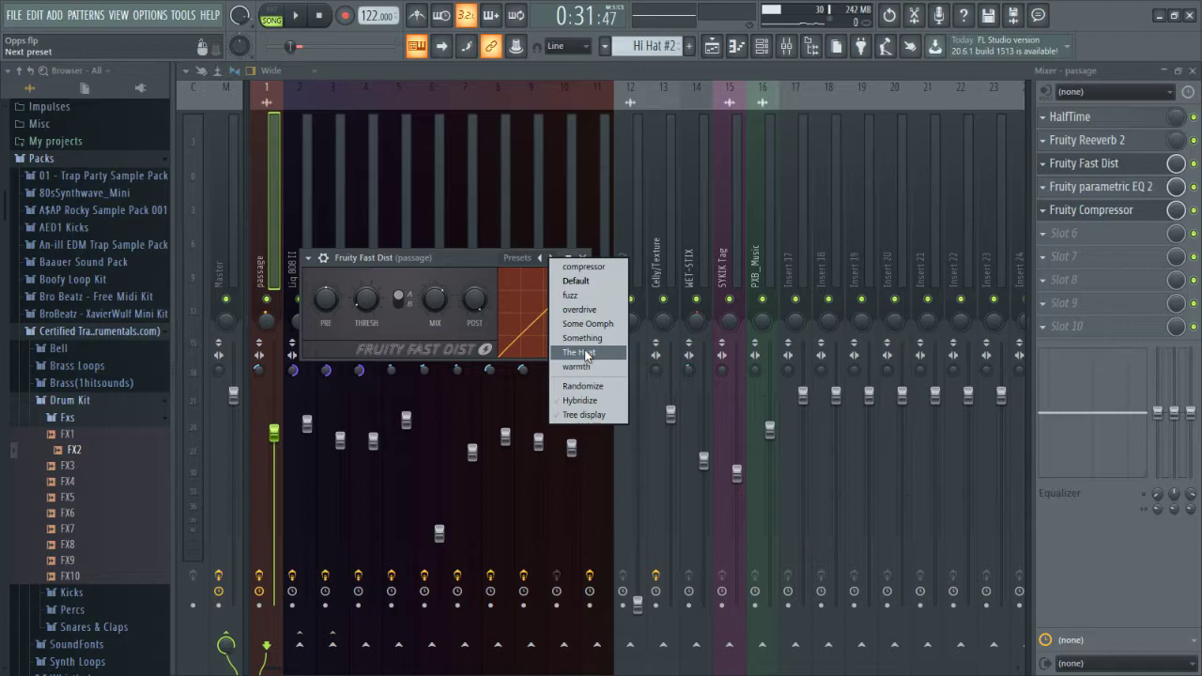
{"action": "left_click", "coordinate": [461, 265]}
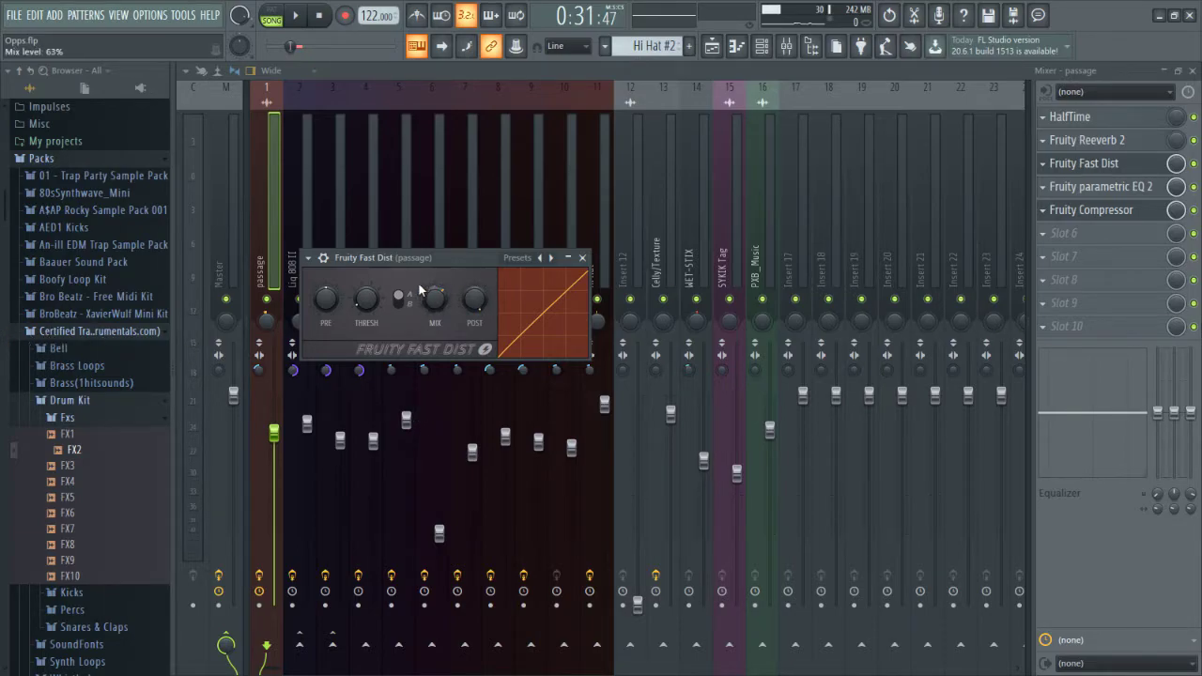
- Play the song with Fruity Fast Dist's mix level changed, and return the mix to 63%
{"action": "key", "text": "space"}
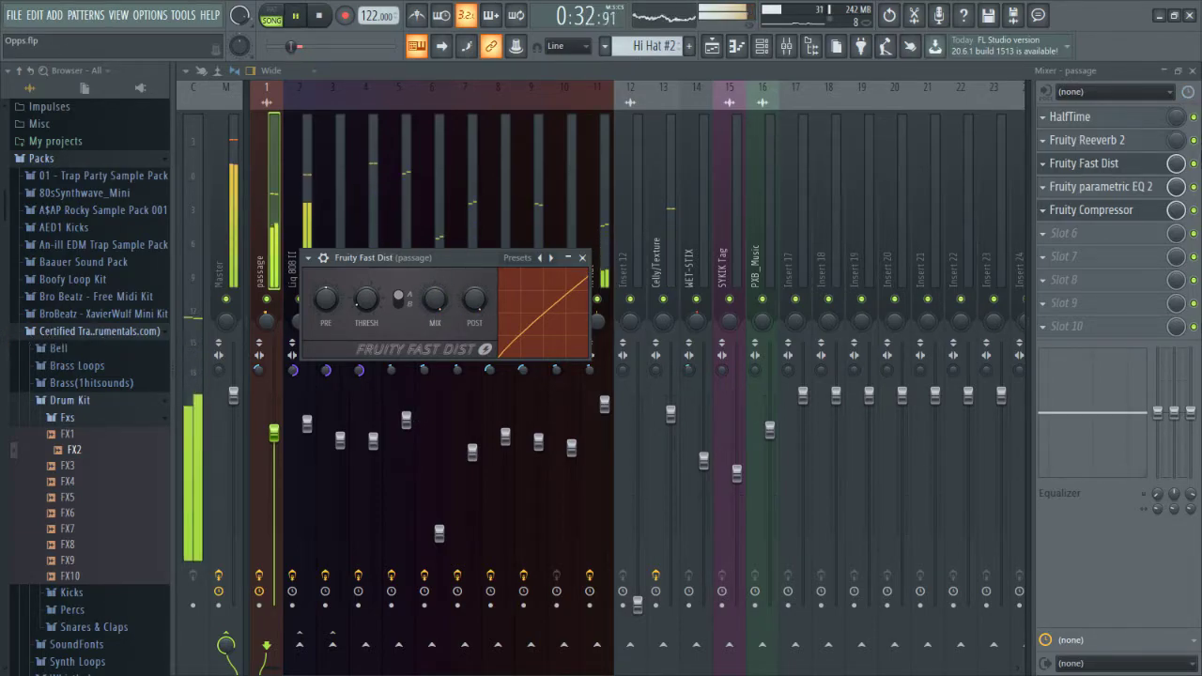
{"action": "left_click", "coordinate": [1089, 163]}
{"action": "left_click", "coordinate": [1089, 164]}
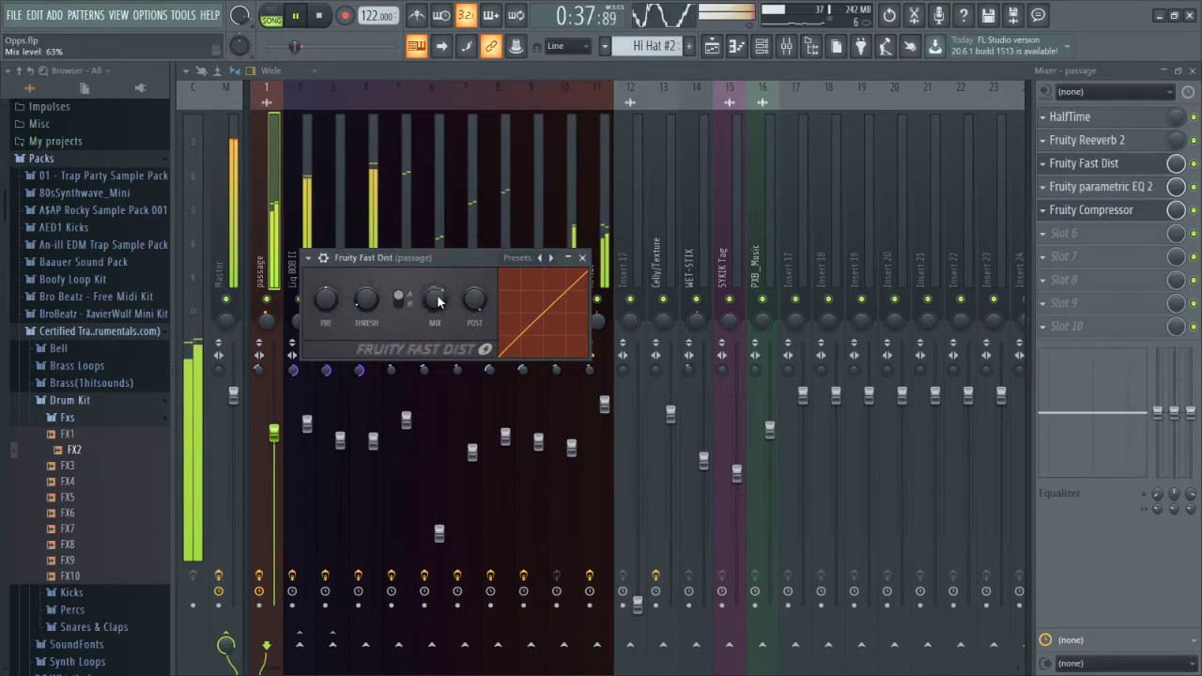
{"action": "key", "text": "space"}
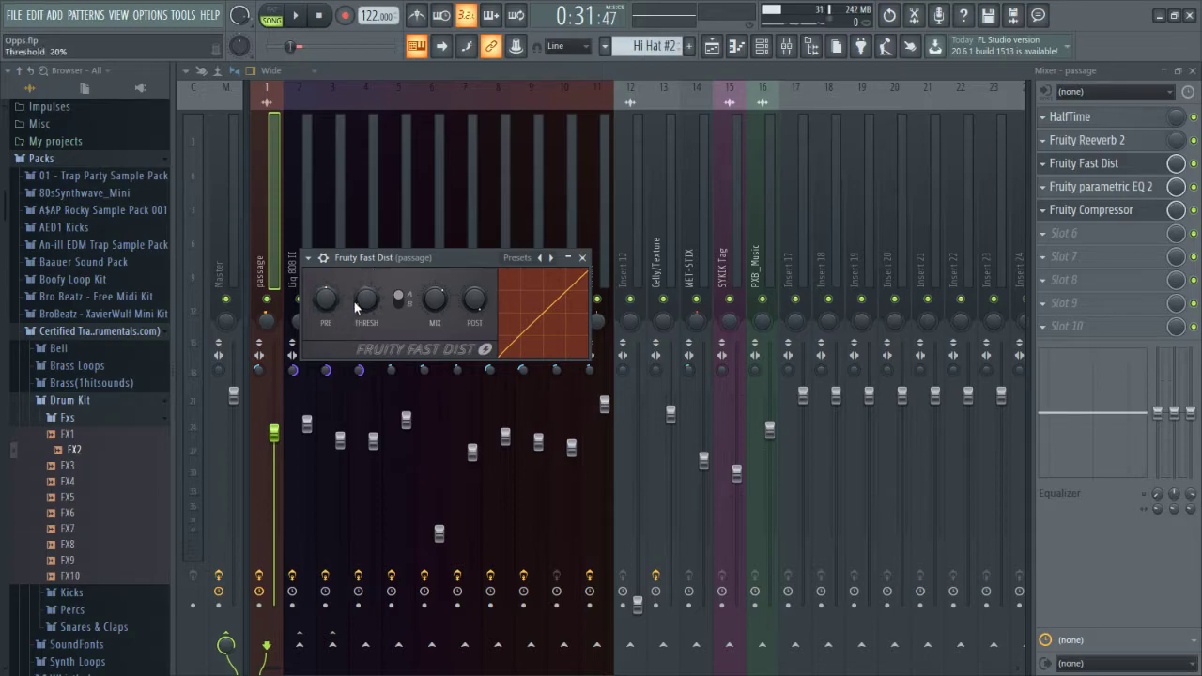
- Audition Fruity Fast Dist with its threshold at 100% while the song plays, and return the threshold to 20%
{"action": "left_click_drag", "start_coordinate": [356, 319], "coordinate": [361, 307]}
{"action": "key", "text": "space"}
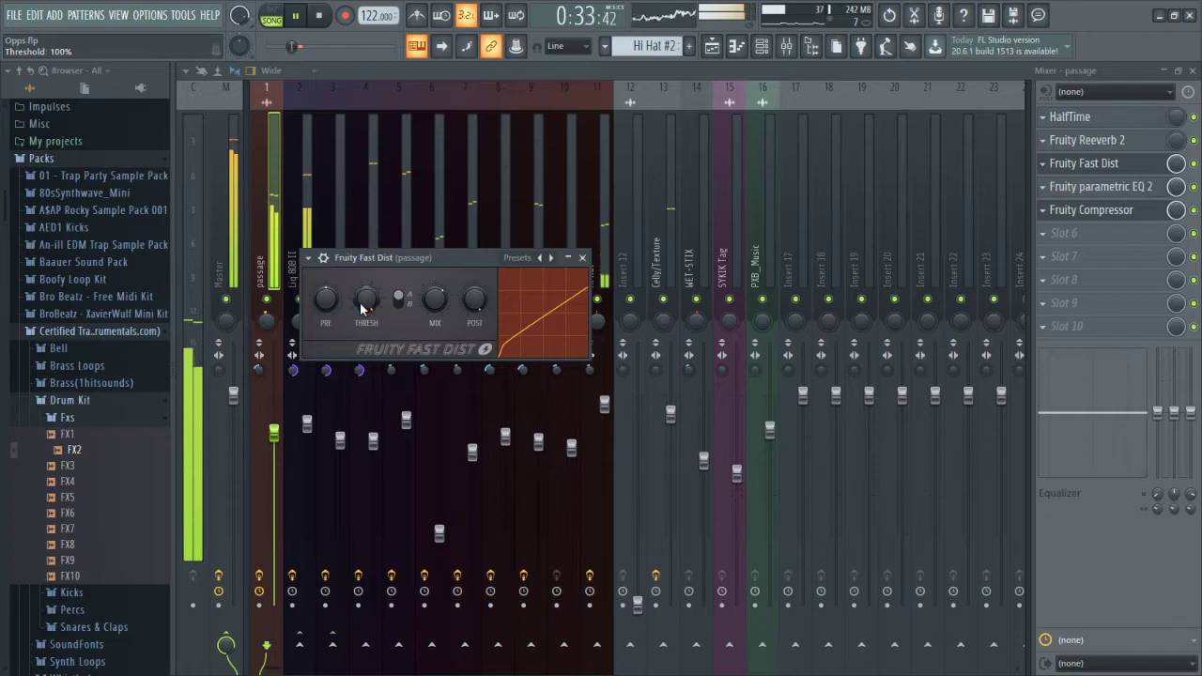
{"action": "scroll", "coordinate": [374, 318], "scroll_direction": "down", "scroll_amount": 7}
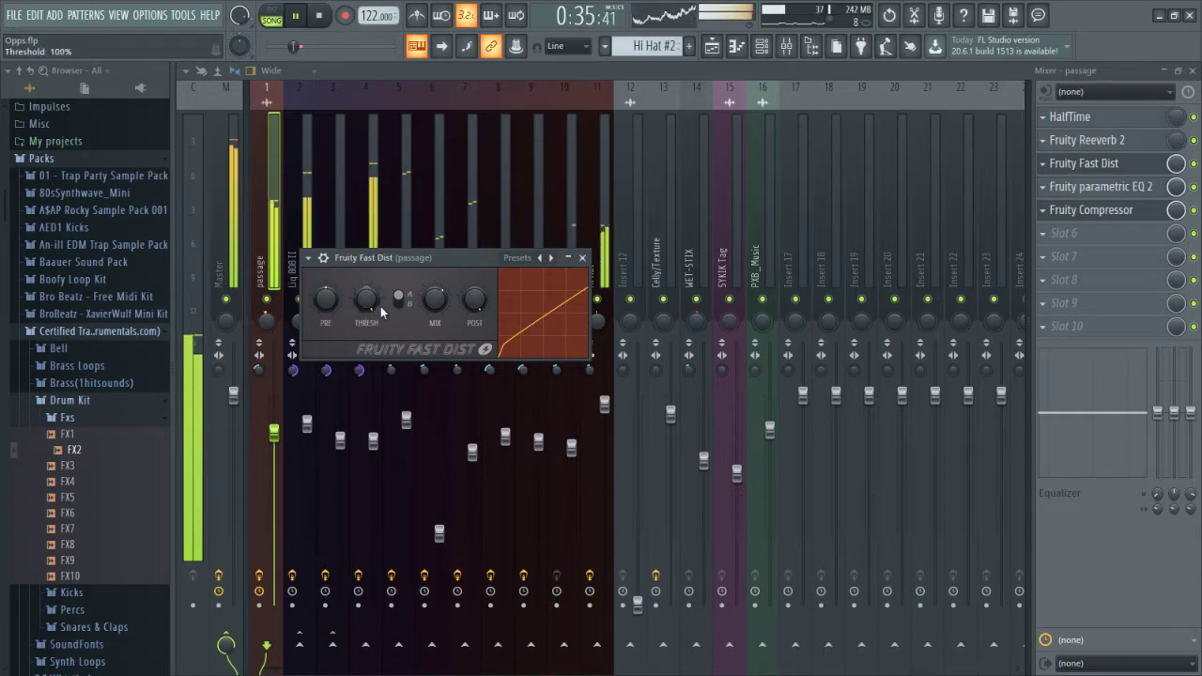
{"action": "scroll", "coordinate": [367, 316], "scroll_direction": "down", "scroll_amount": 1}
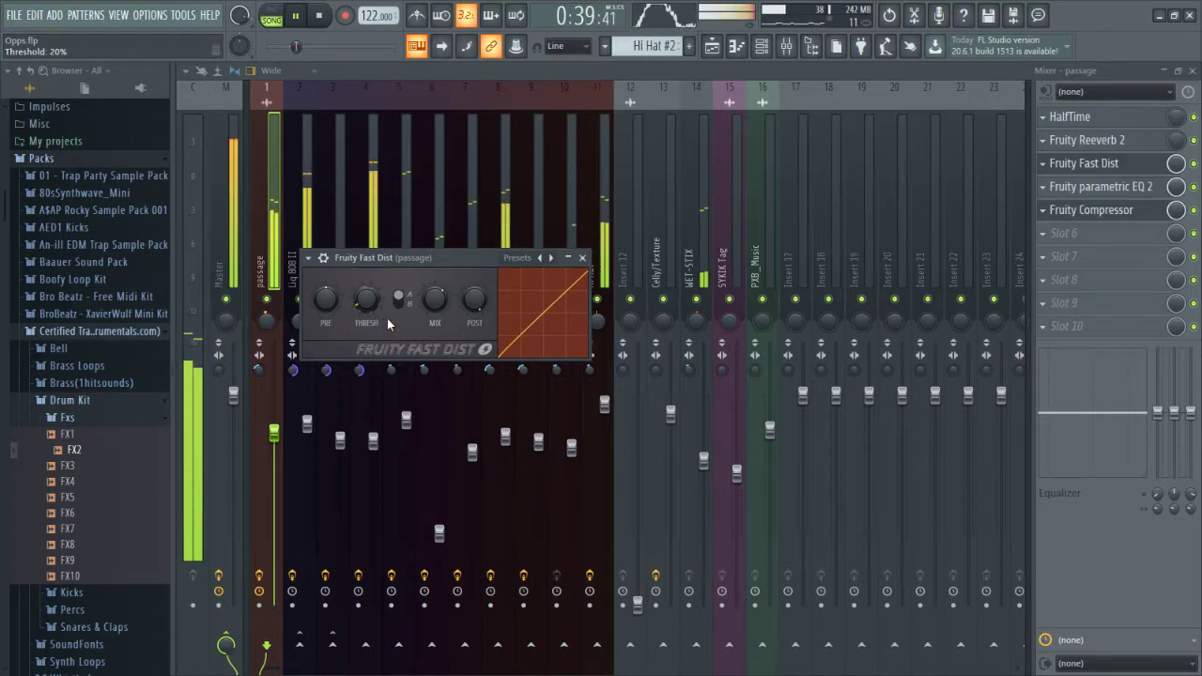
{"action": "key", "text": "space"}
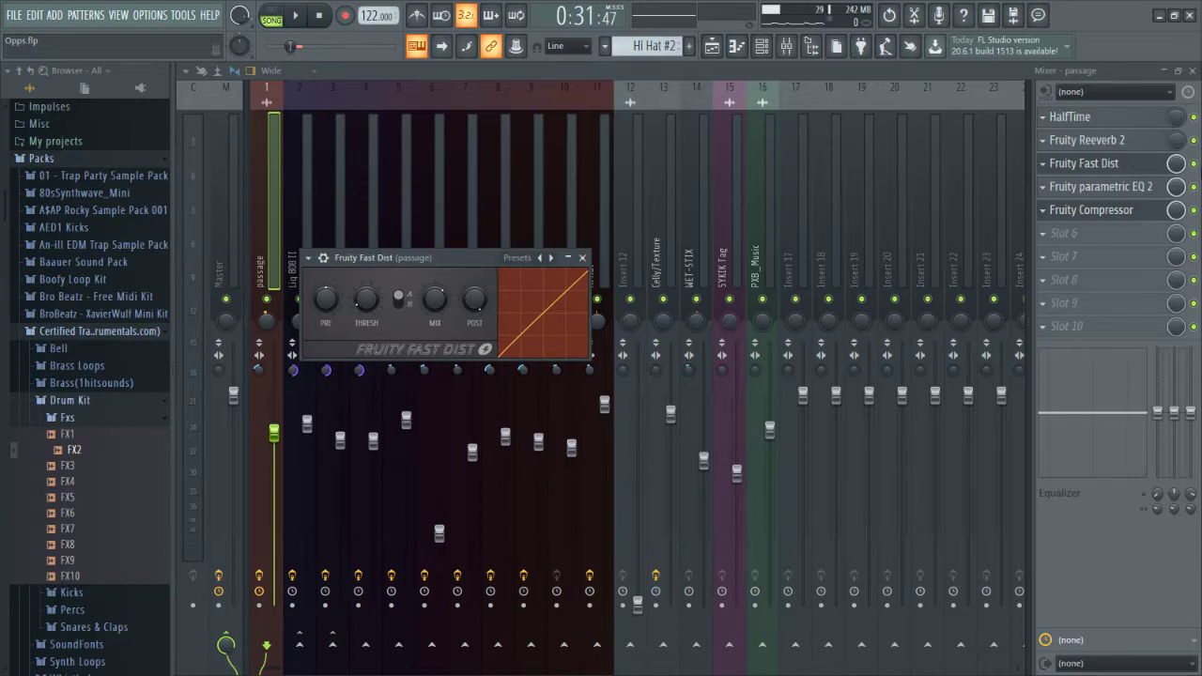
- Review Fruity parametric EQ 2 and Fruity Compressor on passage, examining the compressor's Type options and leaving the type at Soft
{"action": "left_click", "coordinate": [1153, 192]}
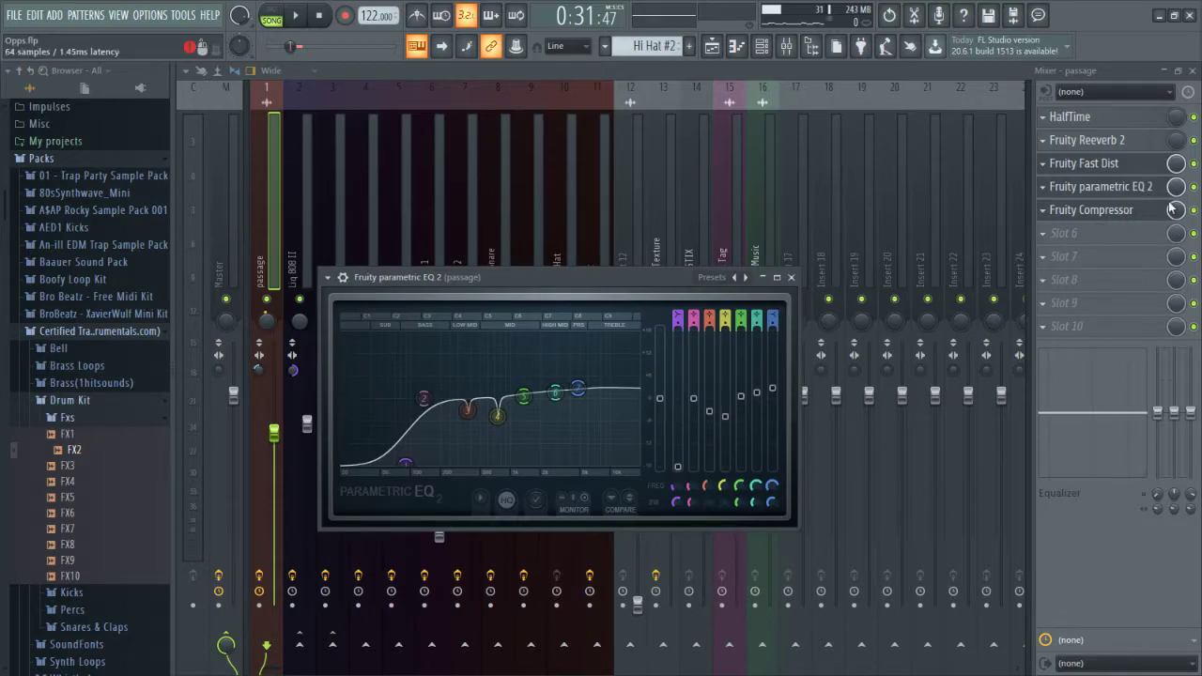
{"action": "left_click", "coordinate": [1125, 214]}
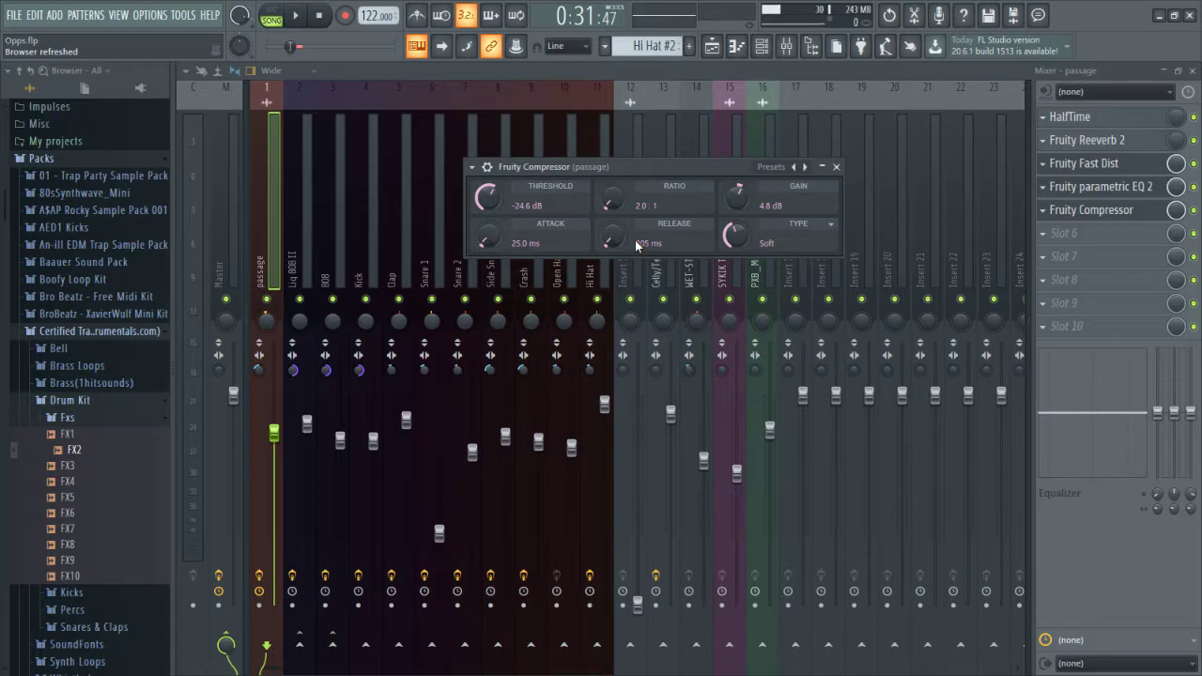
{"action": "left_click", "coordinate": [829, 221]}
{"action": "left_click", "coordinate": [830, 222]}
{"action": "right_click", "coordinate": [735, 230]}
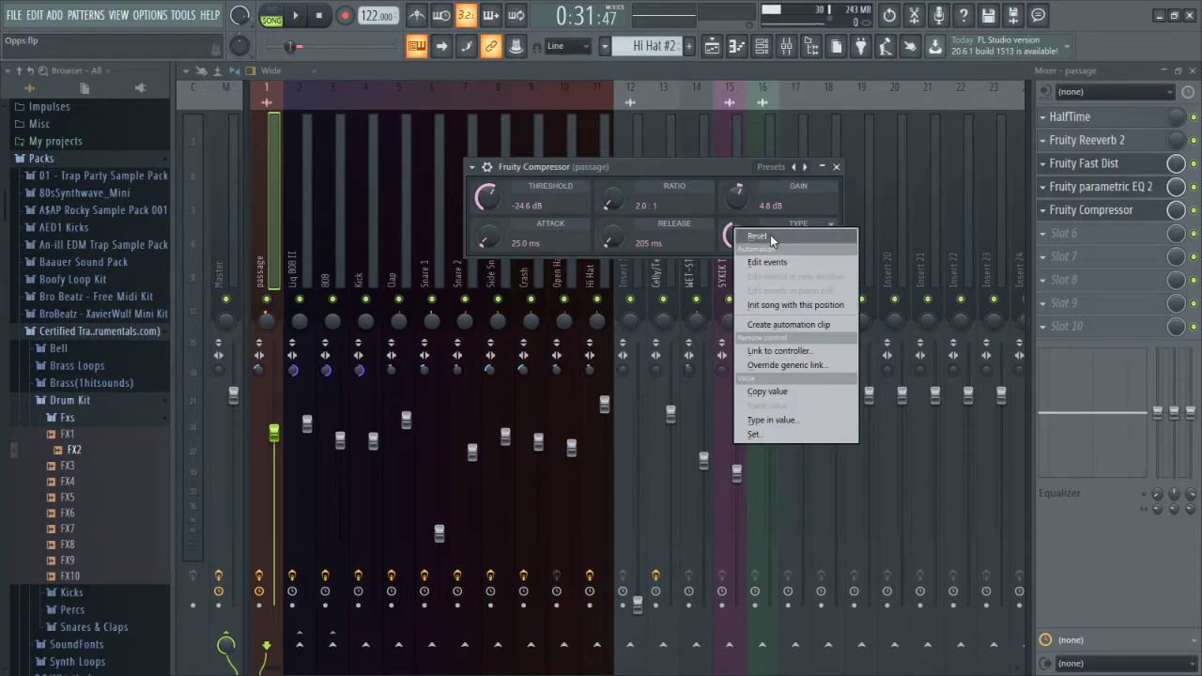
{"action": "left_click", "coordinate": [691, 161]}
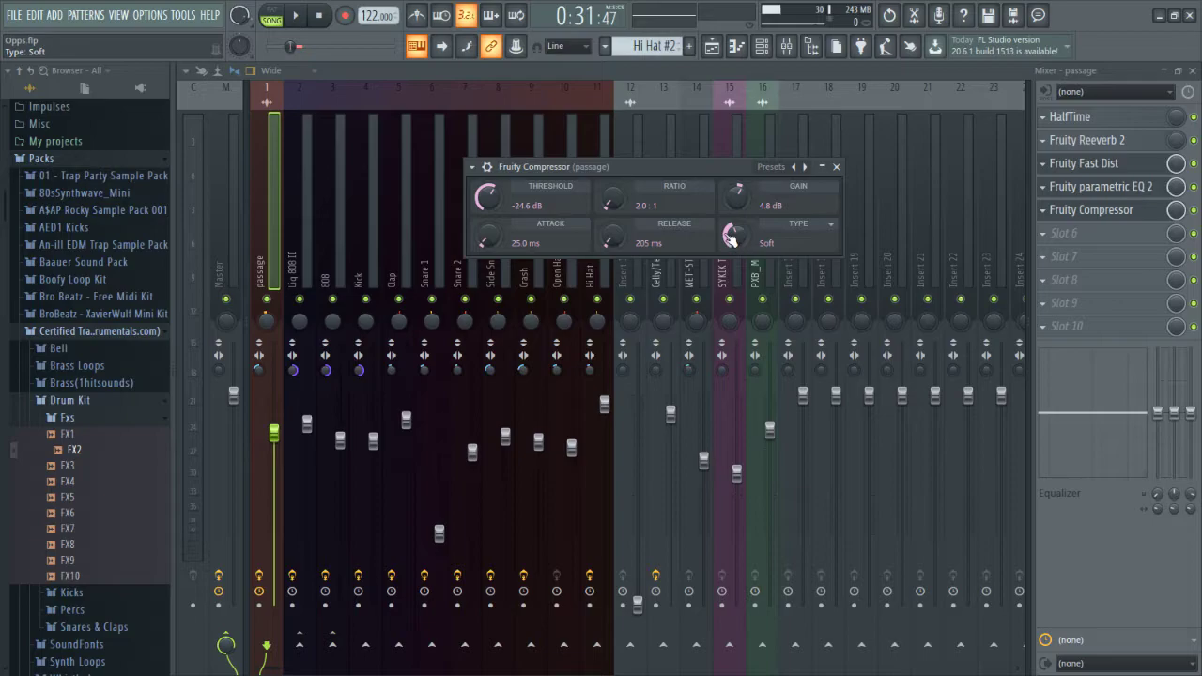
{"action": "left_click_drag", "start_coordinate": [730, 237], "coordinate": [731, 250]}
{"action": "mouse_move", "coordinate": [735, 237]}
{"action": "left_mouse_down"}
{"action": "mouse_move", "coordinate": [735, 211]}
{"action": "mouse_move", "coordinate": [735, 228]}
{"action": "left_mouse_up"}
- Play the song, try Fruity Compressor attack times of 0 ms and 12.7 ms on passage, and set the attack to 25.5 ms
{"action": "left_click", "coordinate": [302, 15]}
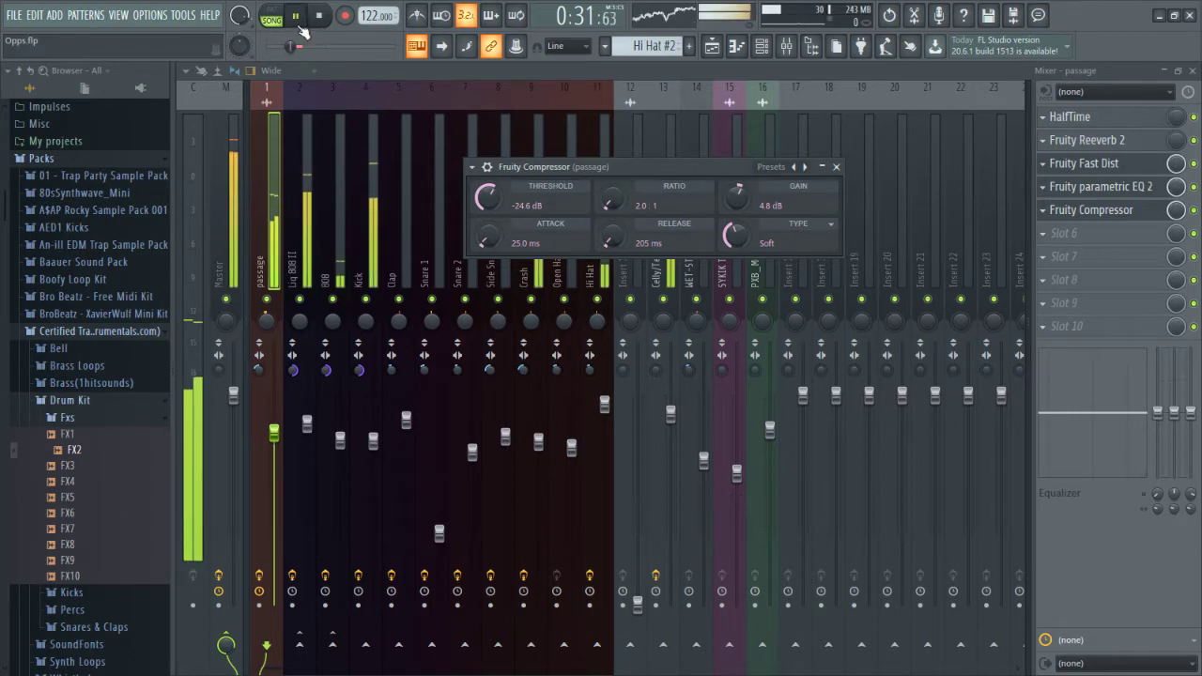
{"action": "left_click_drag", "start_coordinate": [485, 243], "coordinate": [485, 281]}
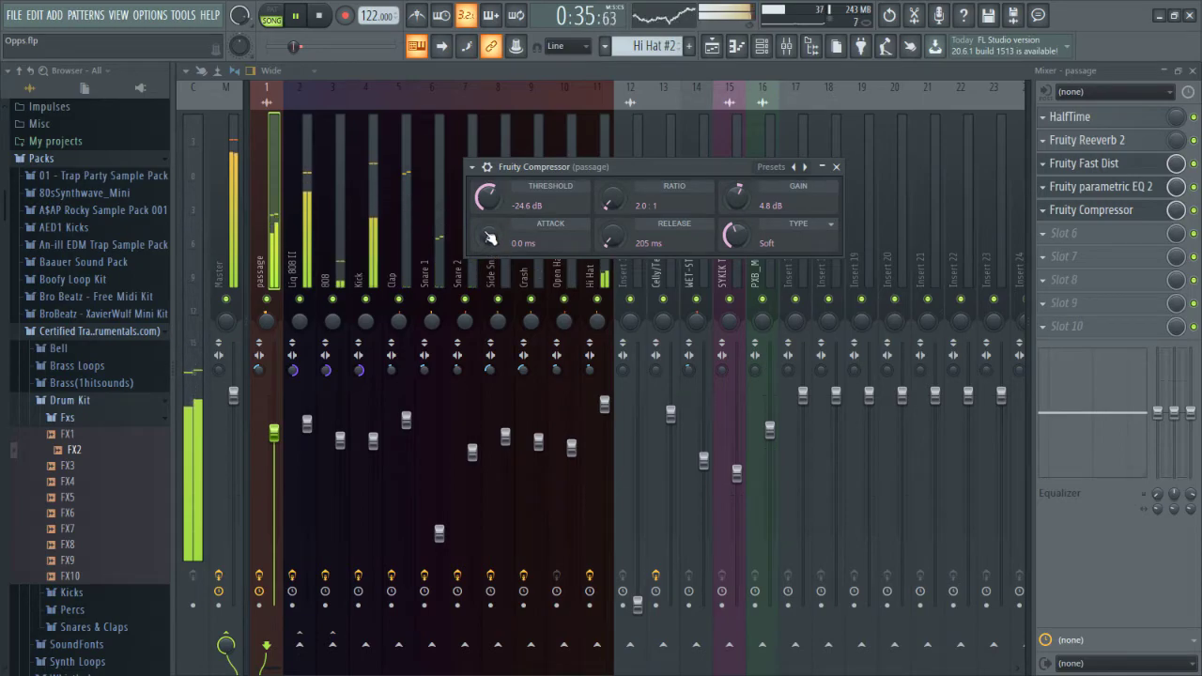
{"action": "left_click_drag", "start_coordinate": [489, 238], "coordinate": [489, 228]}
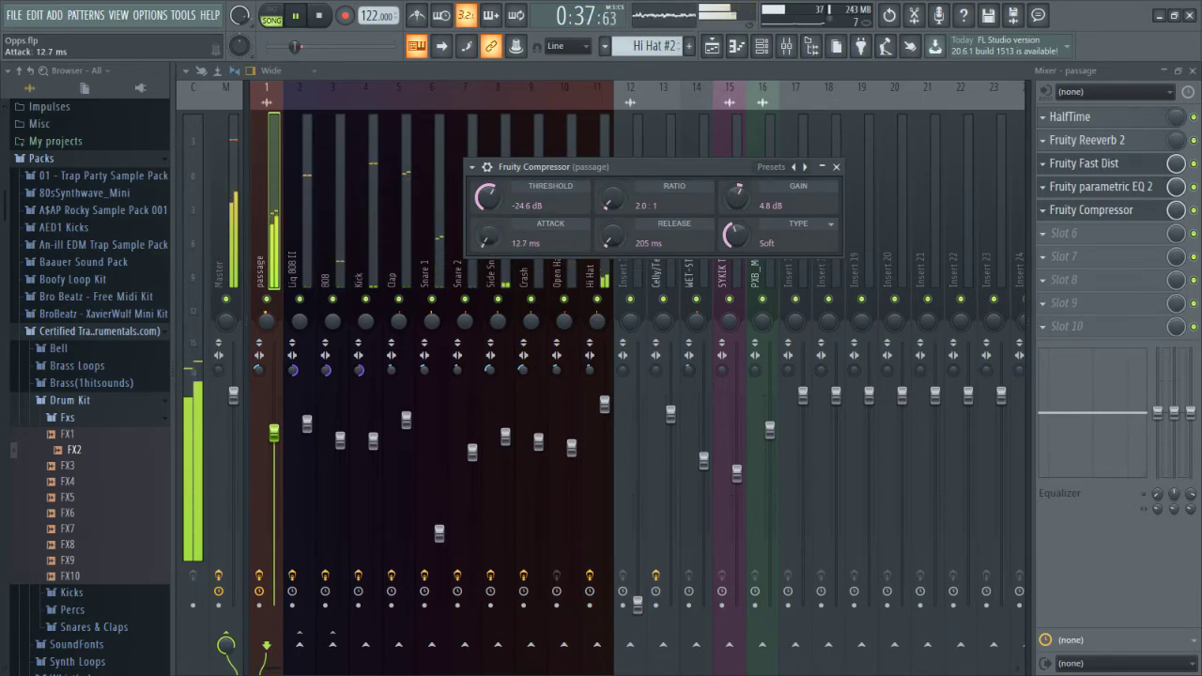
{"action": "left_click_drag", "start_coordinate": [488, 246], "coordinate": [488, 235]}
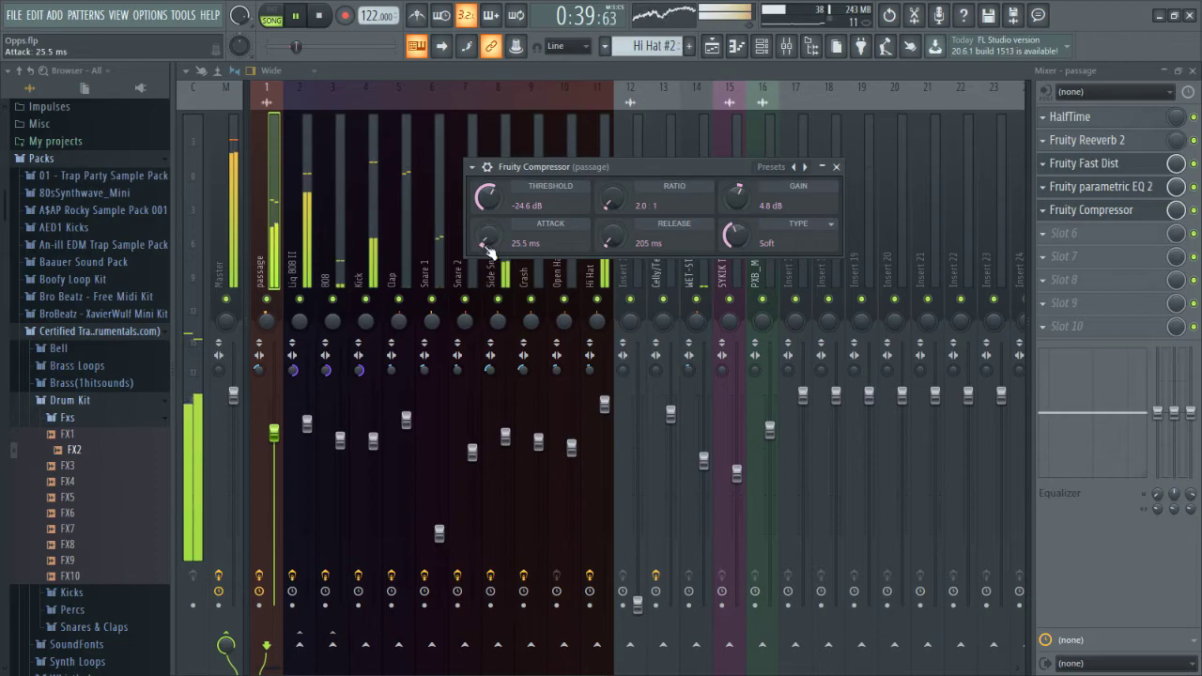
- Try compressor release times of 1 ms, 81 ms and 2306 ms on passage, and set the release to 251 ms
{"action": "left_click_drag", "start_coordinate": [611, 238], "coordinate": [611, 282]}
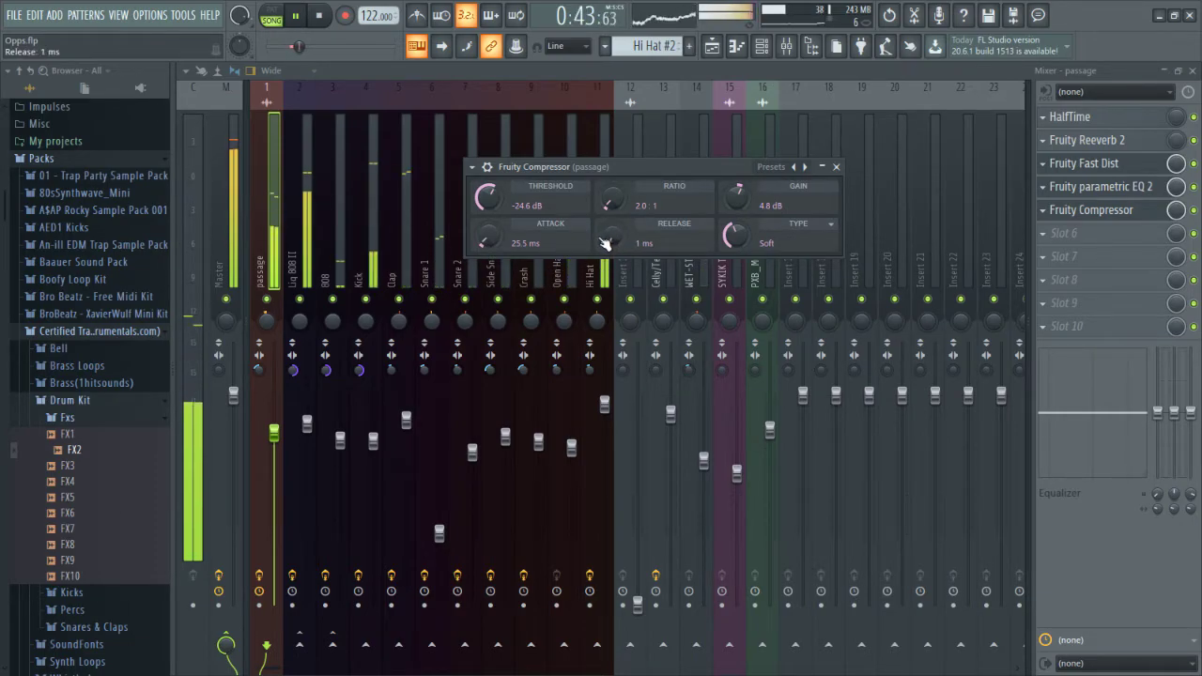
{"action": "left_click_drag", "start_coordinate": [605, 242], "coordinate": [612, 234]}
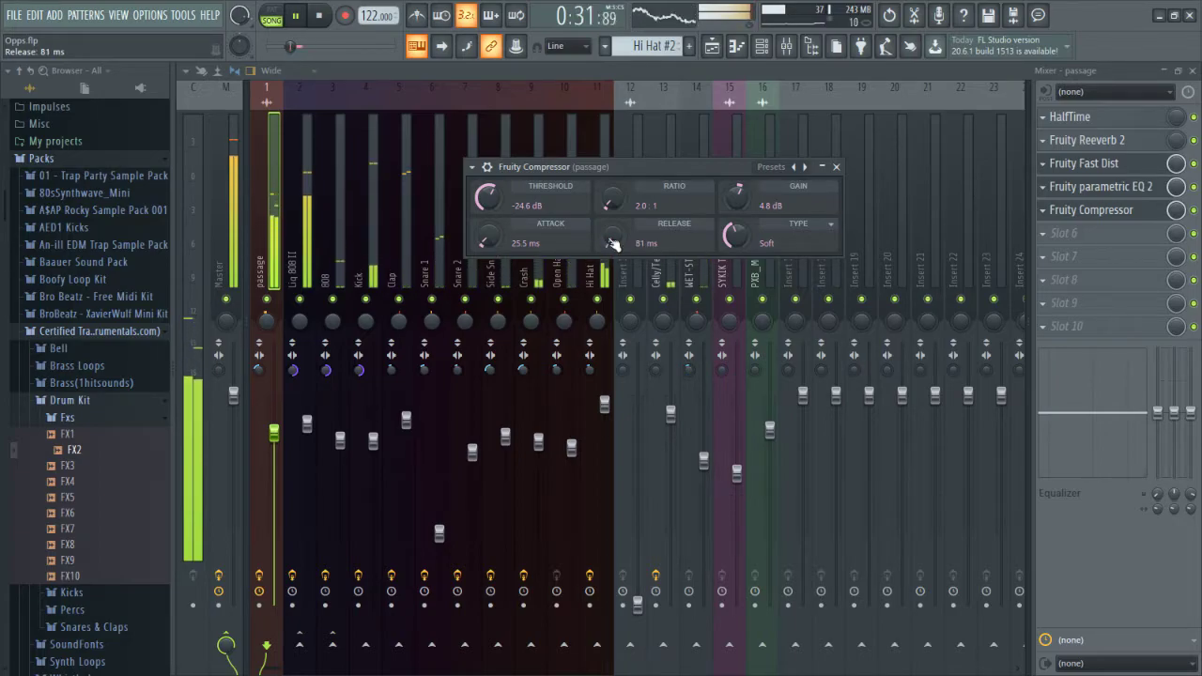
{"action": "key", "text": "ctrl+z"}
{"action": "left_click_drag", "start_coordinate": [612, 243], "coordinate": [613, 199]}
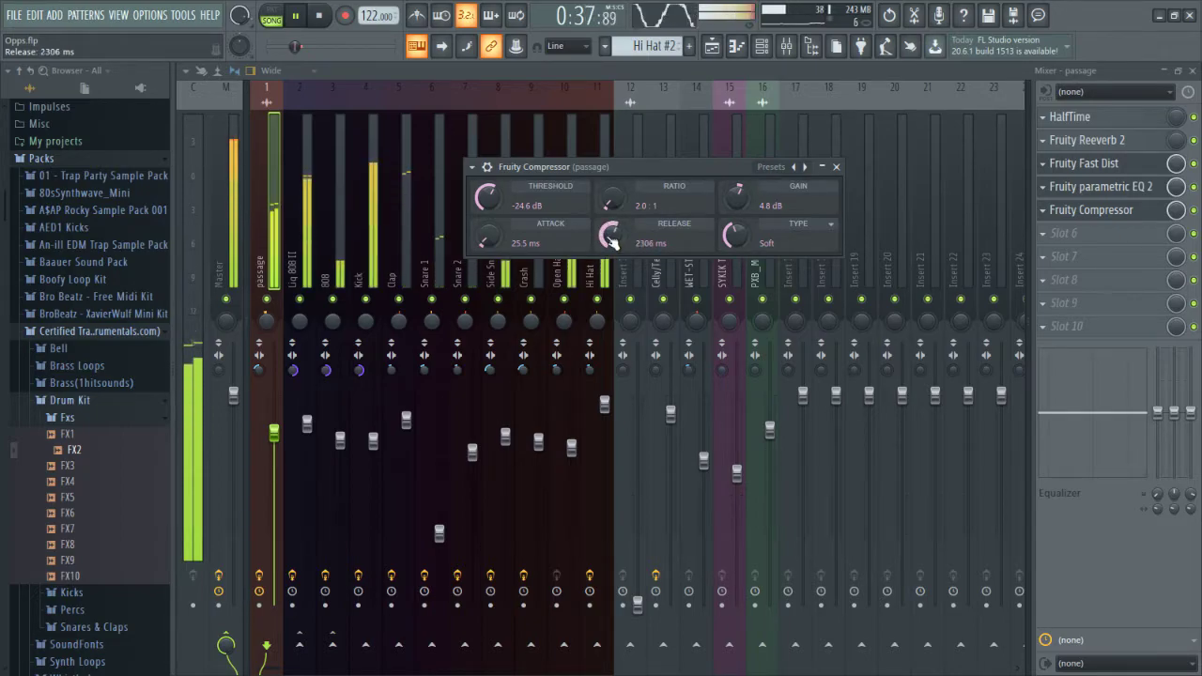
{"action": "left_click_drag", "start_coordinate": [610, 240], "coordinate": [610, 261]}
- Audition the passage compressor with a 10.0:1 ratio and return the ratio to 2.0:1
{"action": "left_click_drag", "start_coordinate": [611, 198], "coordinate": [611, 176]}
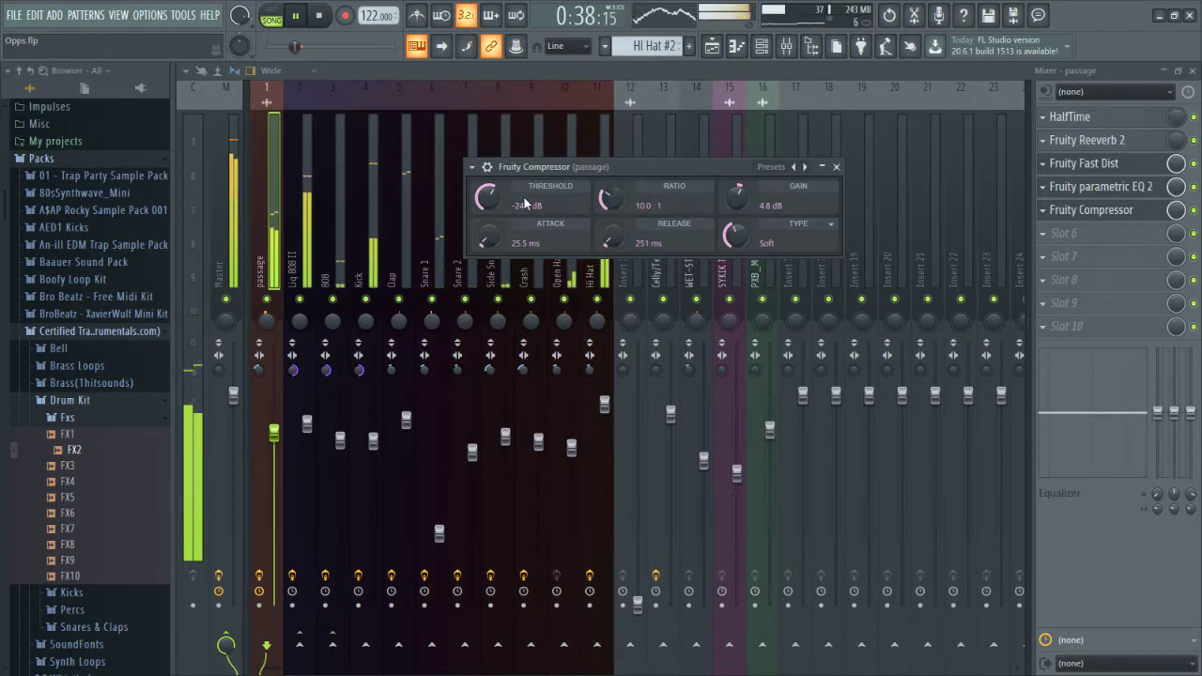
{"action": "left_click_drag", "start_coordinate": [605, 205], "coordinate": [605, 266]}
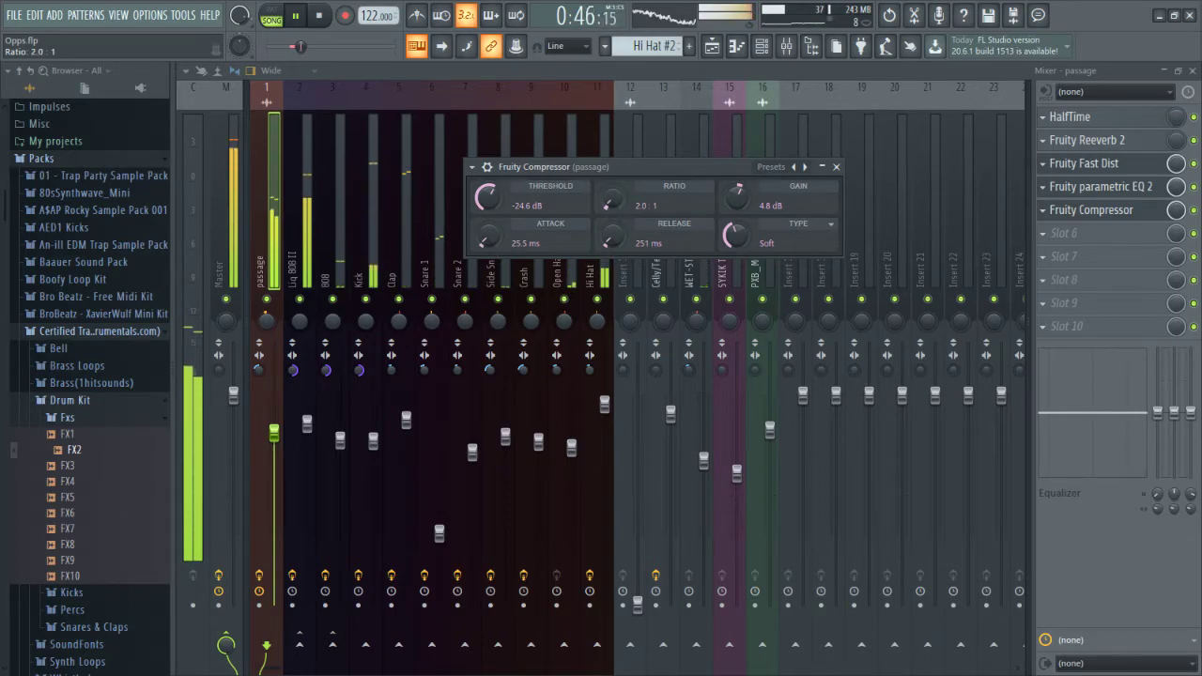
- Try a -34.7 dB threshold and 0.0 ms attack on the passage compressor, soloing the passage track and restarting playback
{"action": "key", "text": "space"}
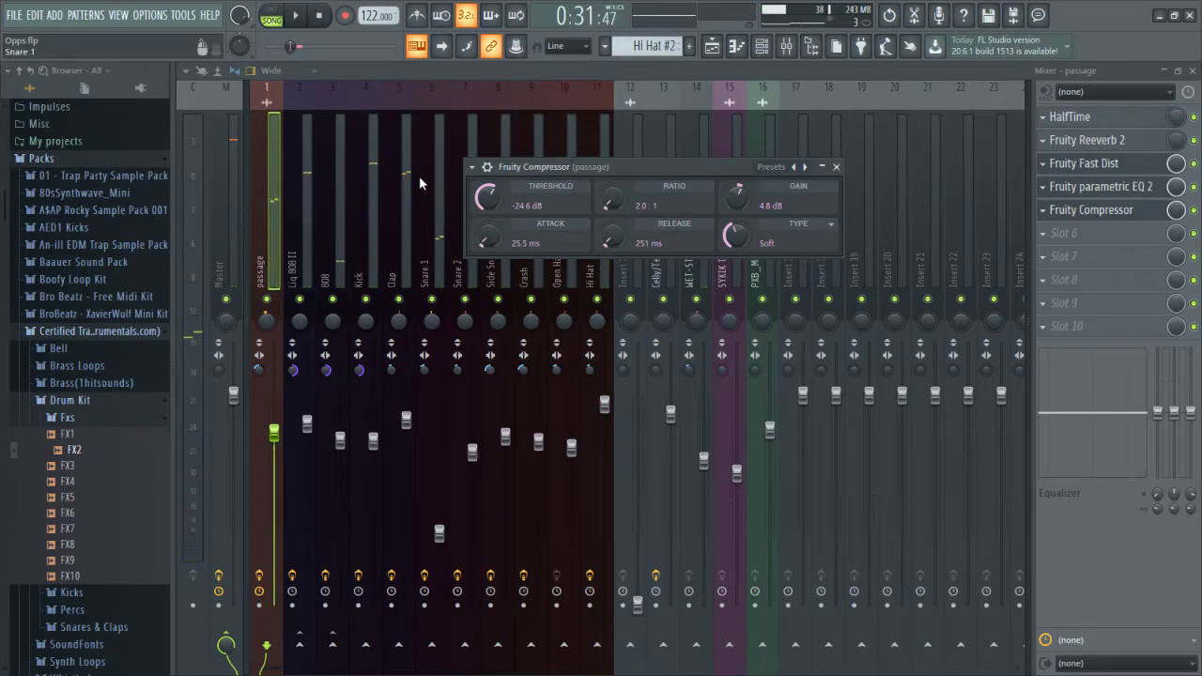
{"action": "left_click_drag", "start_coordinate": [488, 205], "coordinate": [486, 249]}
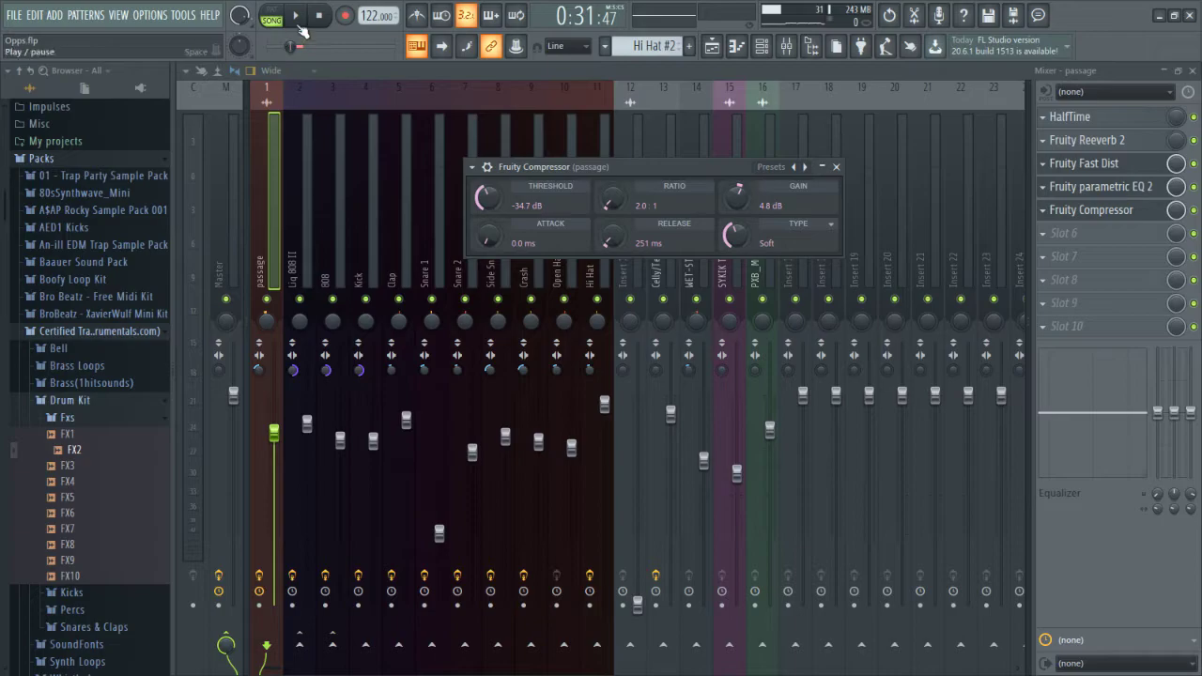
{"action": "right_click", "coordinate": [268, 300]}
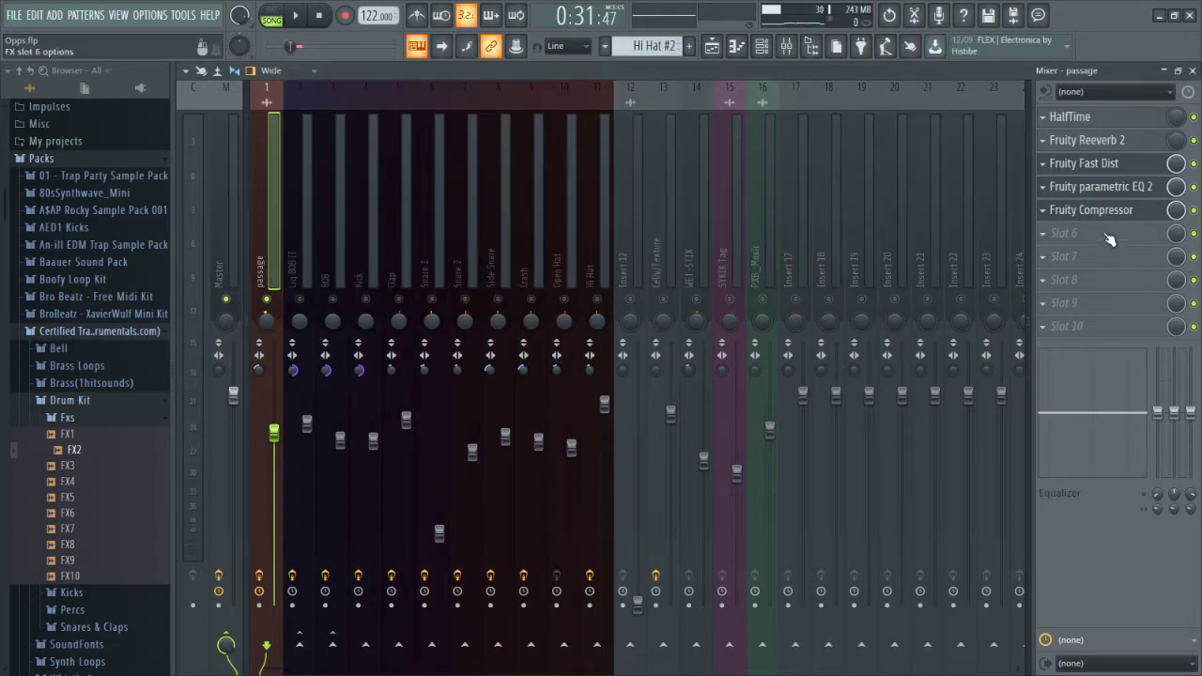
{"action": "left_click", "coordinate": [1091, 210]}
{"action": "key", "text": "space"}
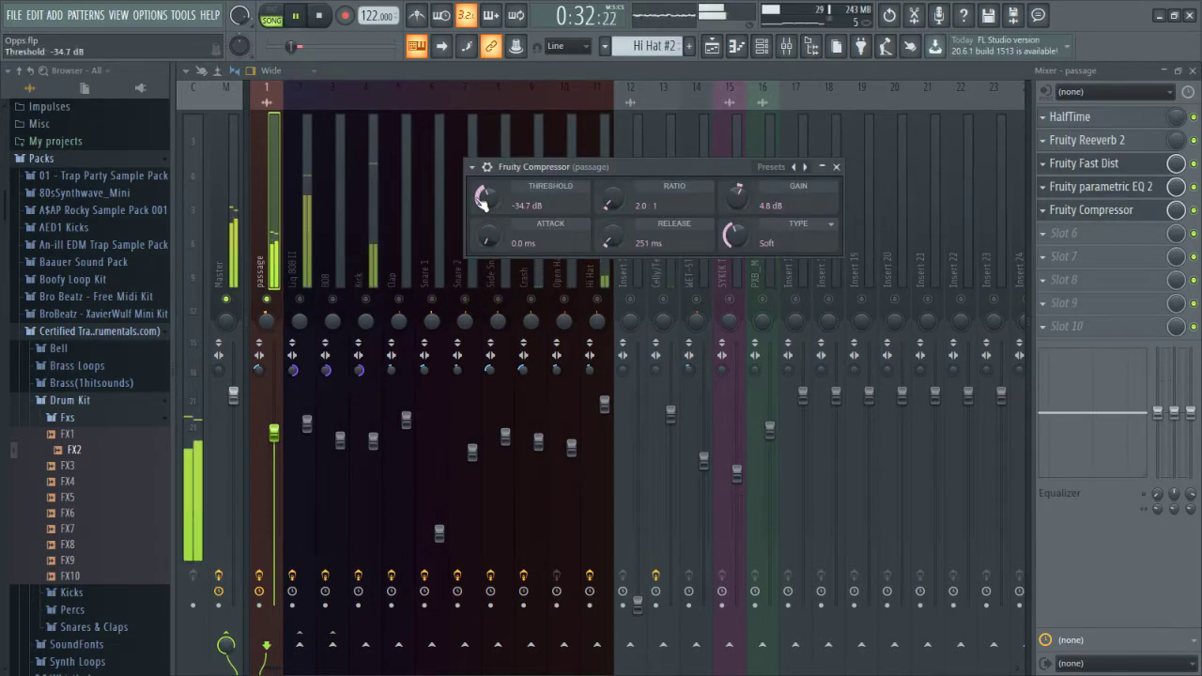
- Set the passage compressor's gain to 0.0 dB, attack to 47.2 ms and threshold to -23.8 dB, and close it
{"action": "left_click_drag", "start_coordinate": [746, 208], "coordinate": [498, 234]}
{"action": "mouse_move", "coordinate": [485, 236]}
{"action": "left_mouse_down"}
{"action": "mouse_move", "coordinate": [486, 222]}
{"action": "mouse_move", "coordinate": [485, 274]}
{"action": "mouse_move", "coordinate": [485, 212]}
{"action": "mouse_move", "coordinate": [496, 249]}
{"action": "left_mouse_up"}
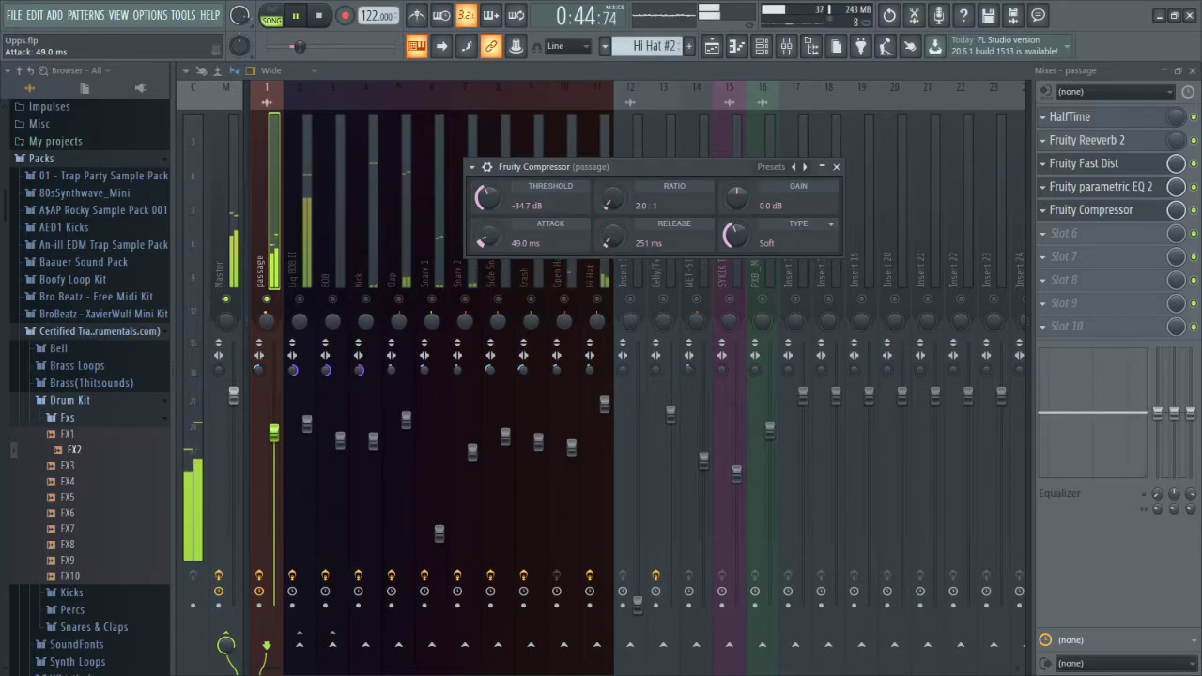
{"action": "scroll", "coordinate": [504, 244], "scroll_direction": "down", "scroll_amount": 1}
{"action": "left_click_drag", "start_coordinate": [487, 197], "coordinate": [486, 188]}
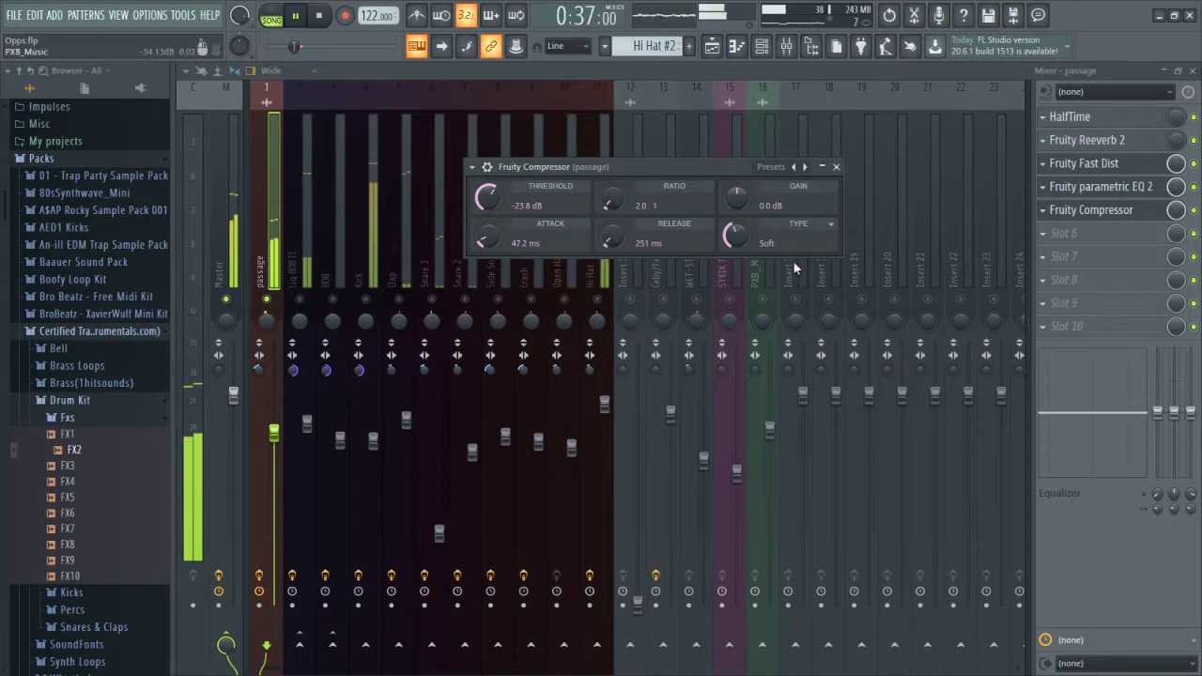
{"action": "left_click", "coordinate": [836, 166]}
- Restart playback and set the passage compressor's gain to 3.0 dB and release to 187 ms
{"action": "key", "text": "space"}
{"action": "key", "text": "space"}
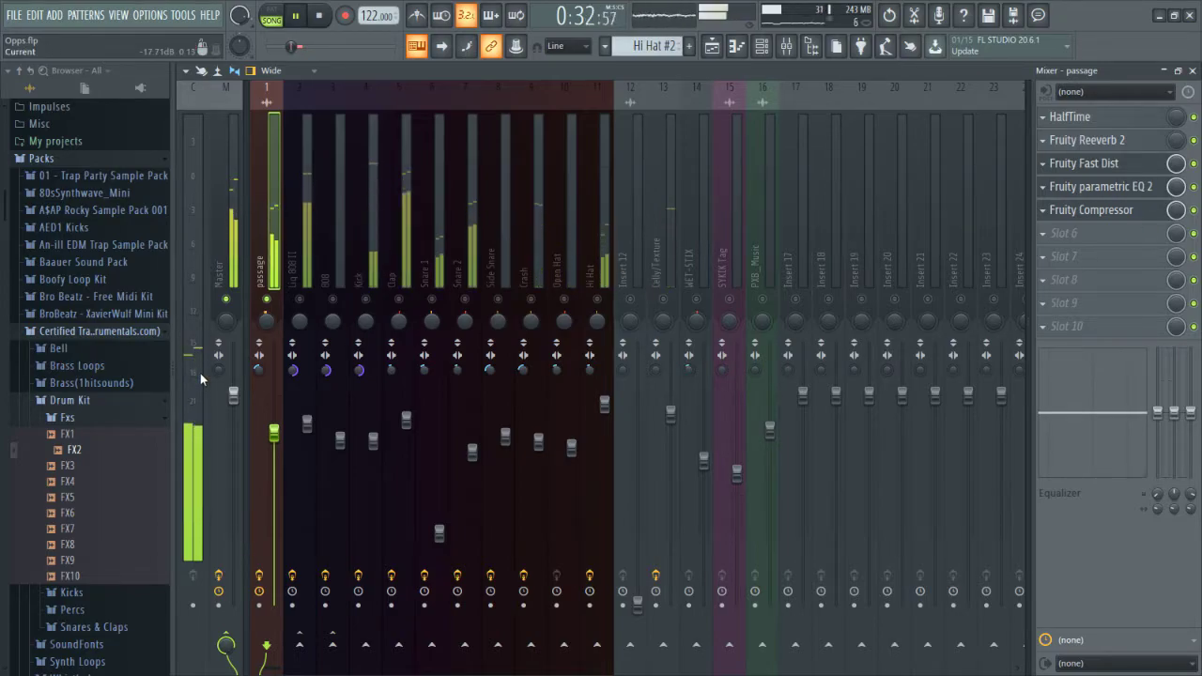
{"action": "left_click", "coordinate": [1089, 209]}
{"action": "left_click_drag", "start_coordinate": [738, 217], "coordinate": [738, 205]}
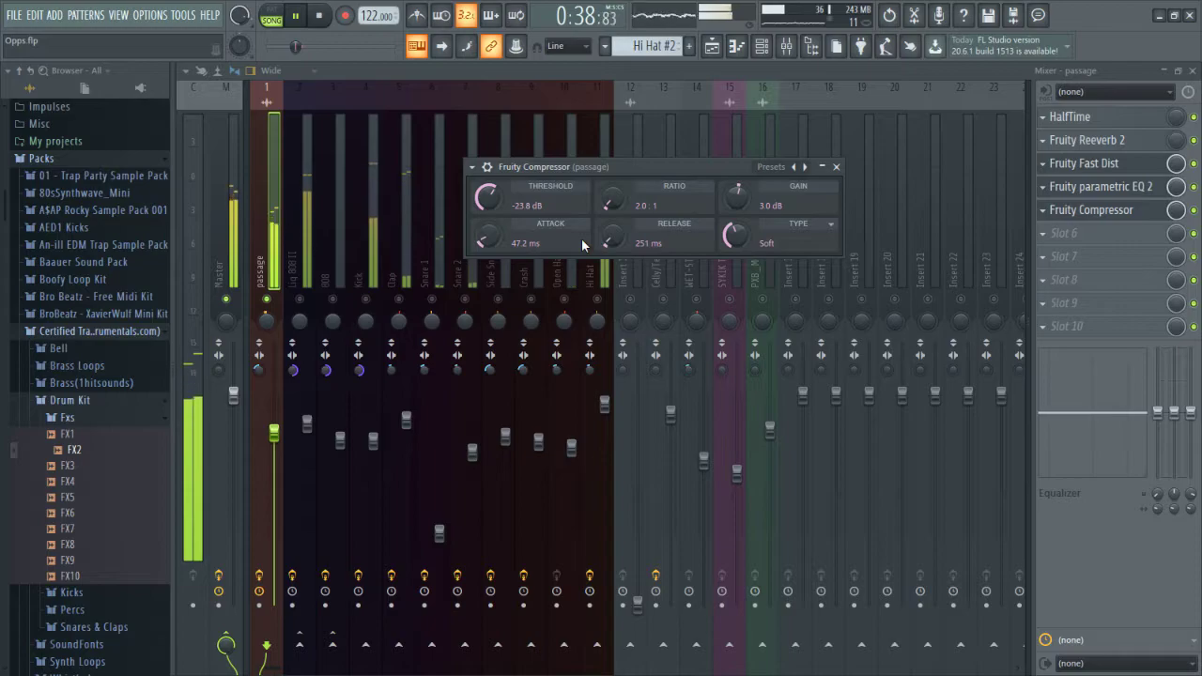
{"action": "left_click_drag", "start_coordinate": [611, 238], "coordinate": [611, 246]}
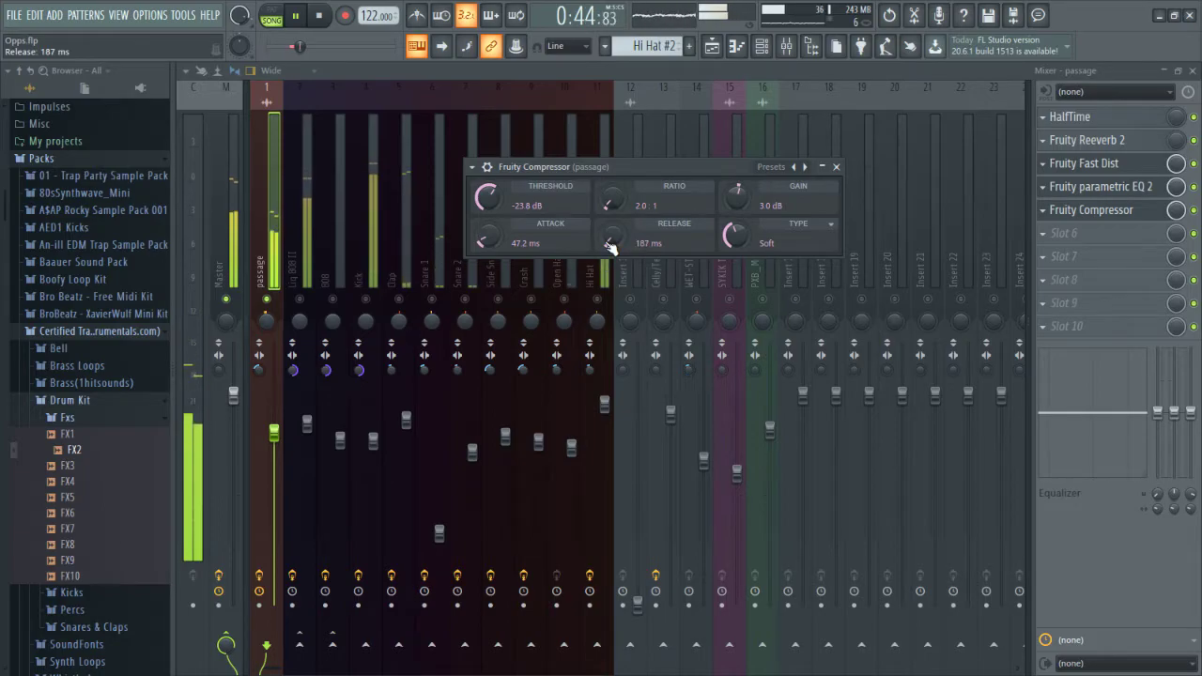
{"action": "left_click", "coordinate": [836, 166]}
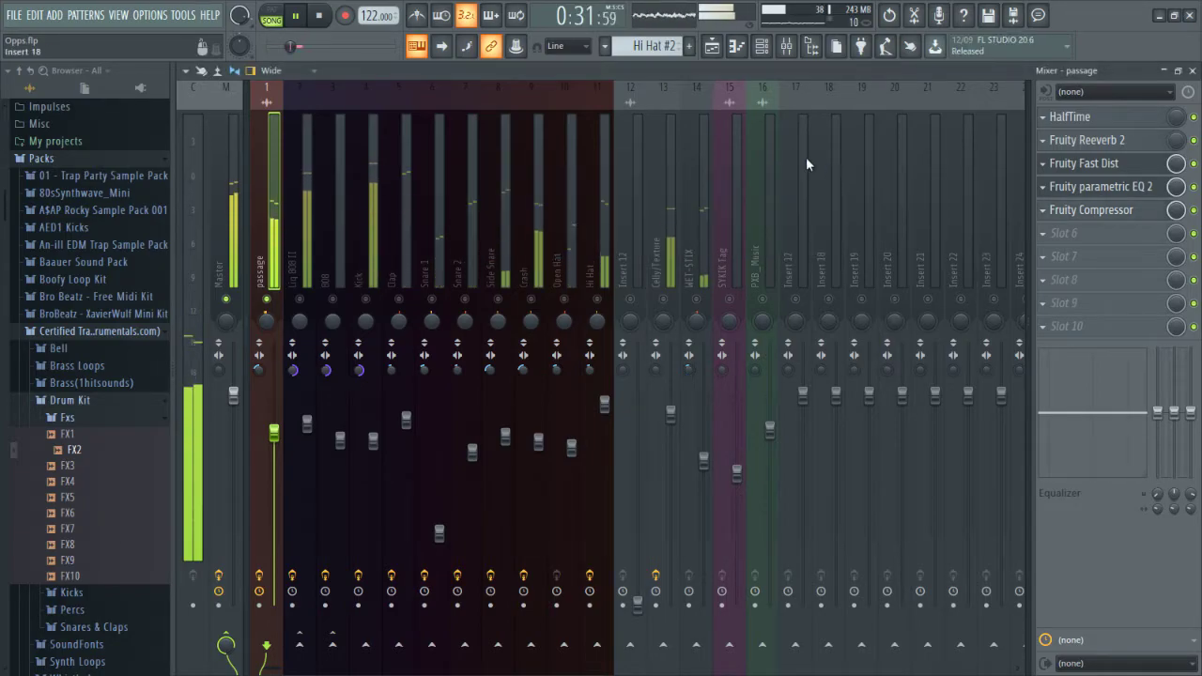
- Stop playback, restore all muted mixer tracks and review the Fruity Compressor settings on passage
{"action": "left_click", "coordinate": [266, 298]}
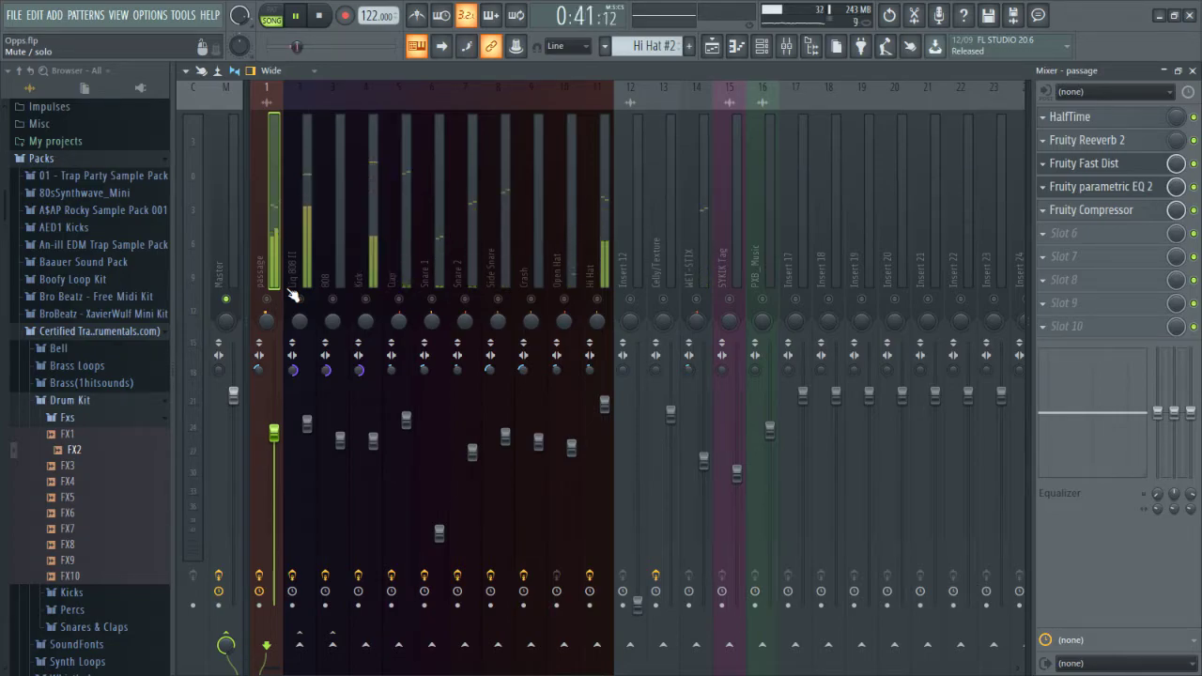
{"action": "key", "text": "space"}
{"action": "right_click", "coordinate": [267, 298]}
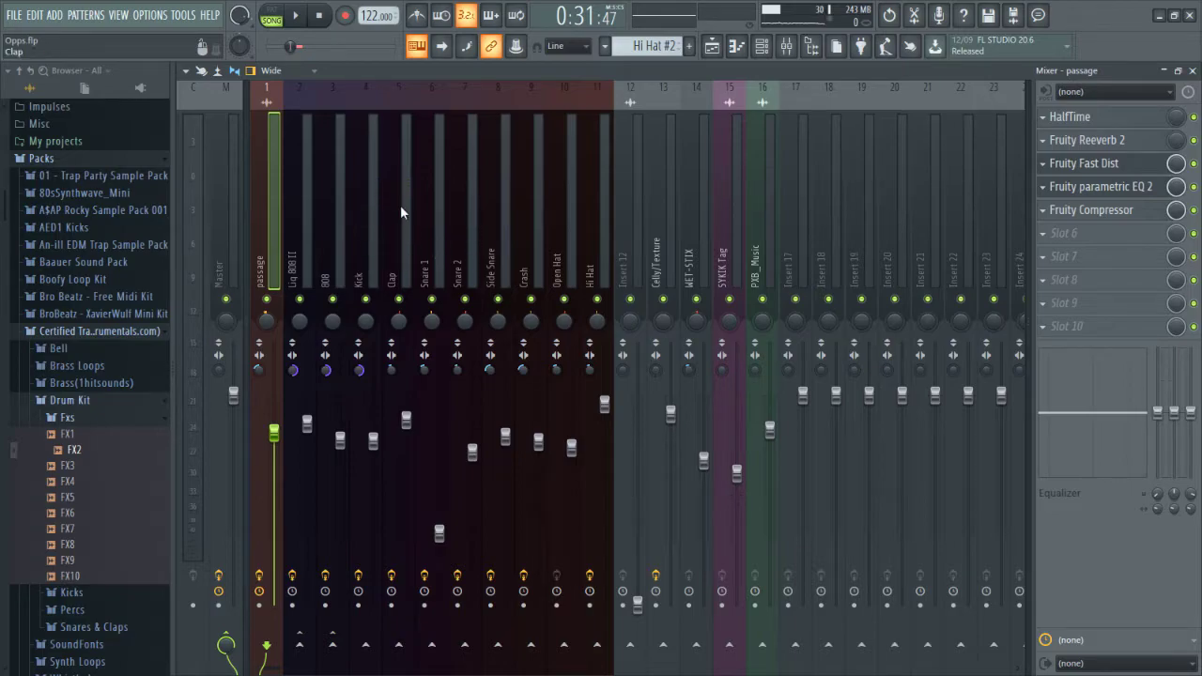
{"action": "left_click", "coordinate": [1090, 209]}
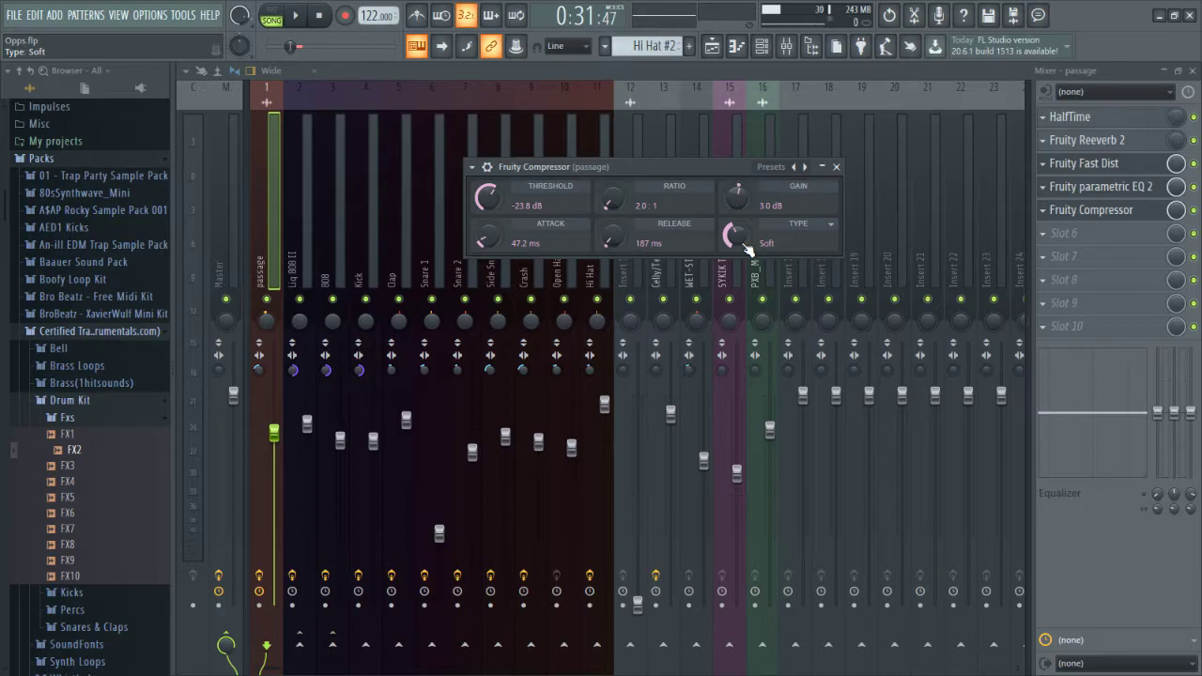
{"action": "left_click", "coordinate": [836, 167]}
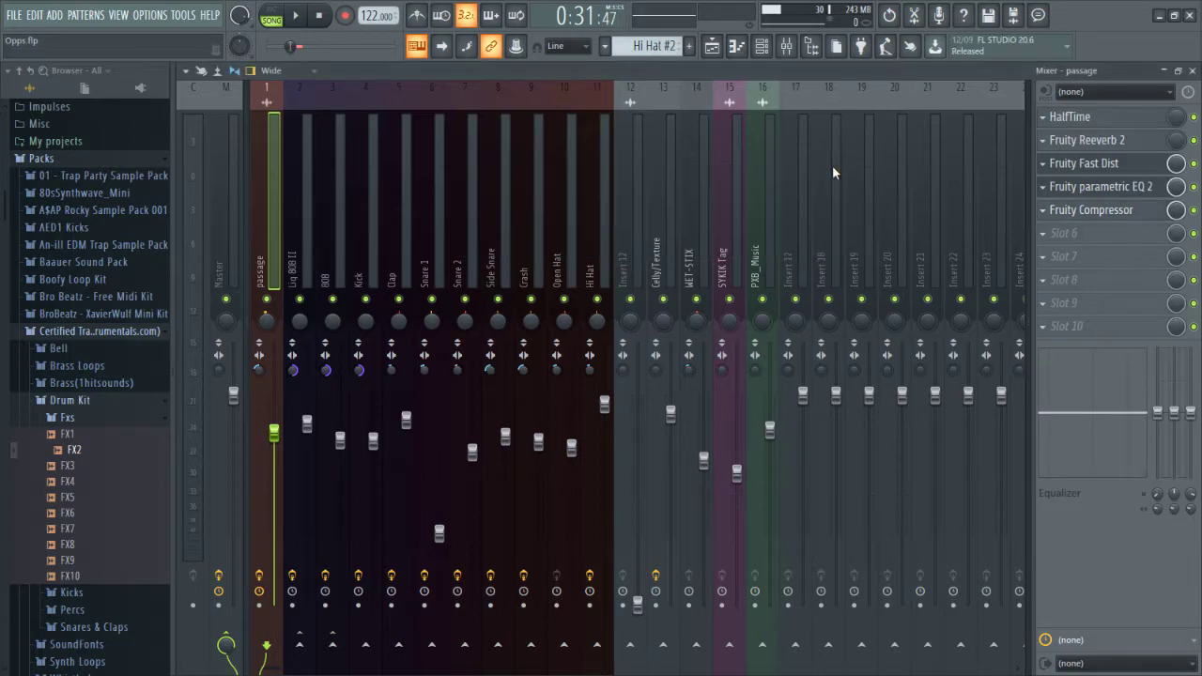
- Inspect the 808, Liq 808 II and Kick effects, viewing Fruity Fast Dist on Kick, and play the song
{"action": "left_click", "coordinate": [330, 278]}
{"action": "left_click", "coordinate": [301, 275]}
{"action": "left_click", "coordinate": [358, 273]}
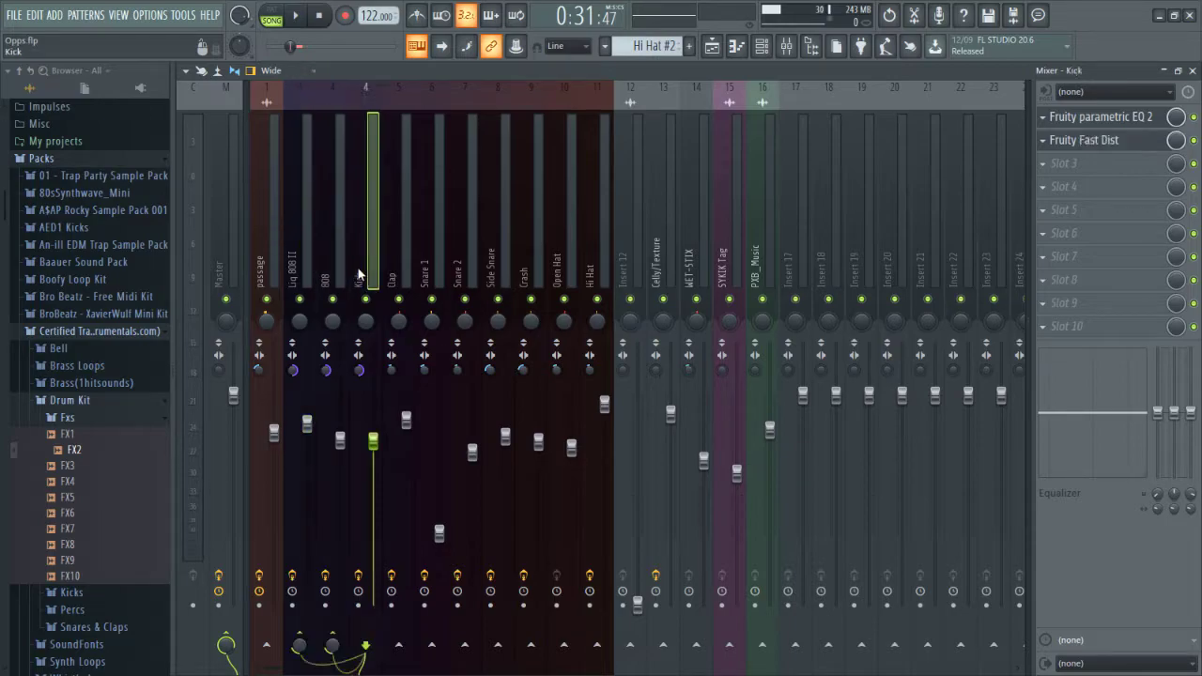
{"action": "left_click", "coordinate": [1125, 145]}
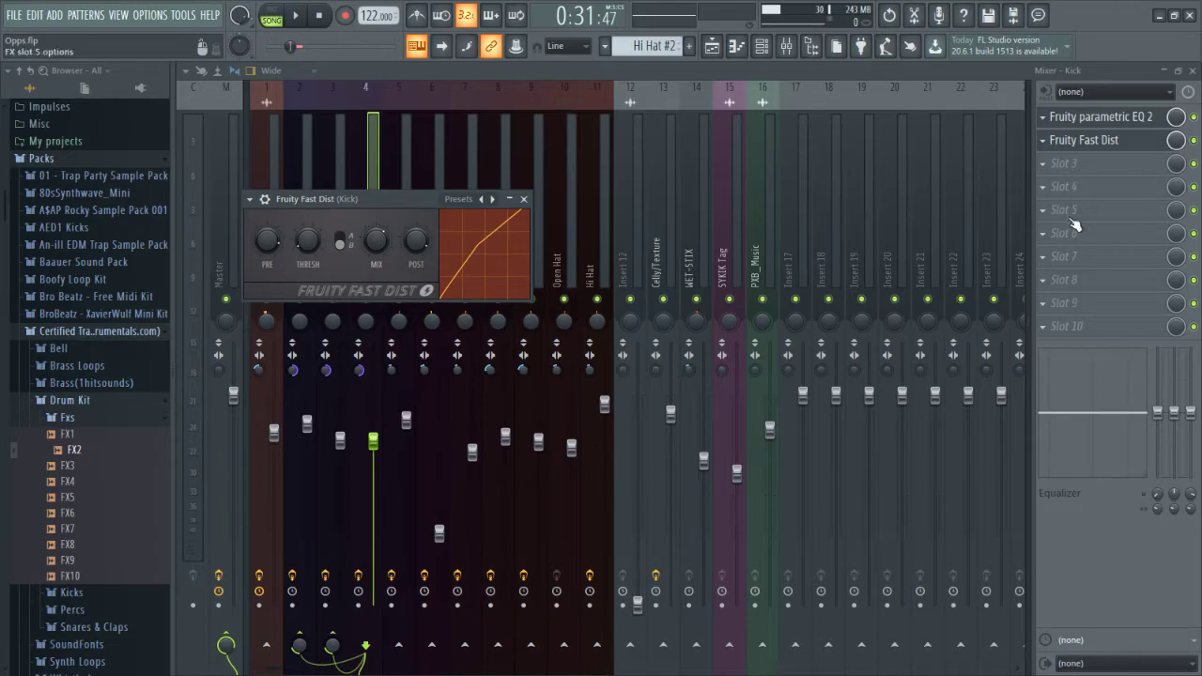
{"action": "left_click", "coordinate": [1184, 141]}
{"action": "key", "text": "space"}
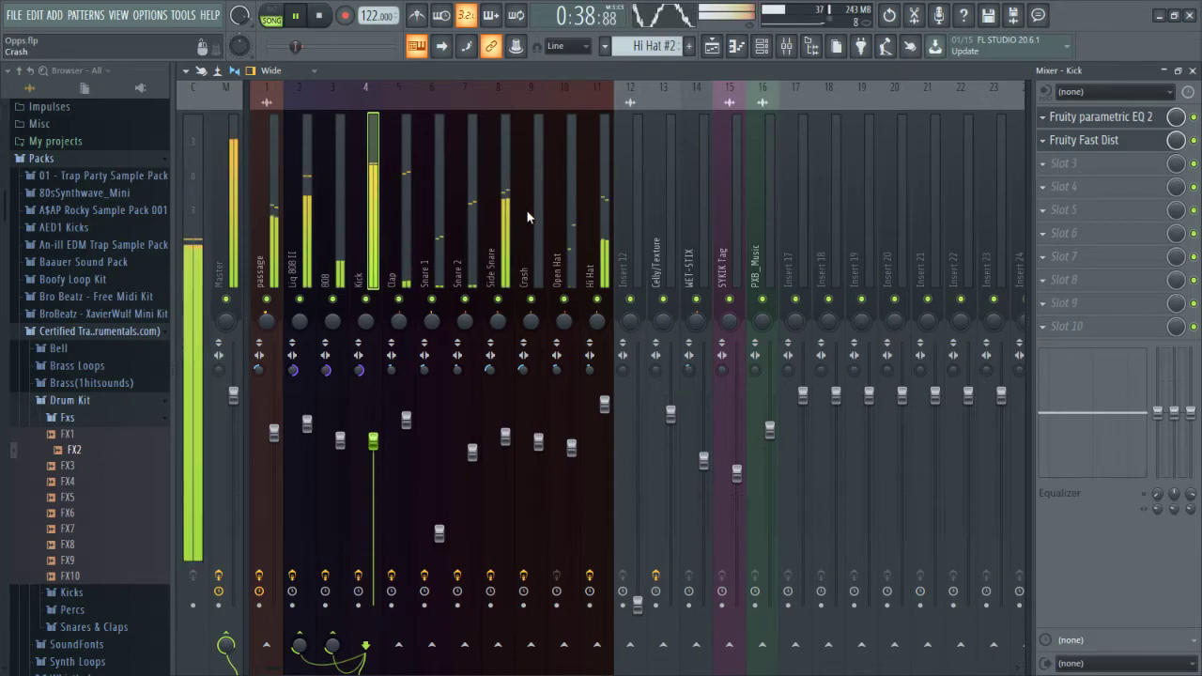
- Open Fruity Fast Dist on the Clap track and bypass the effect during playback
{"action": "left_click", "coordinate": [407, 200]}
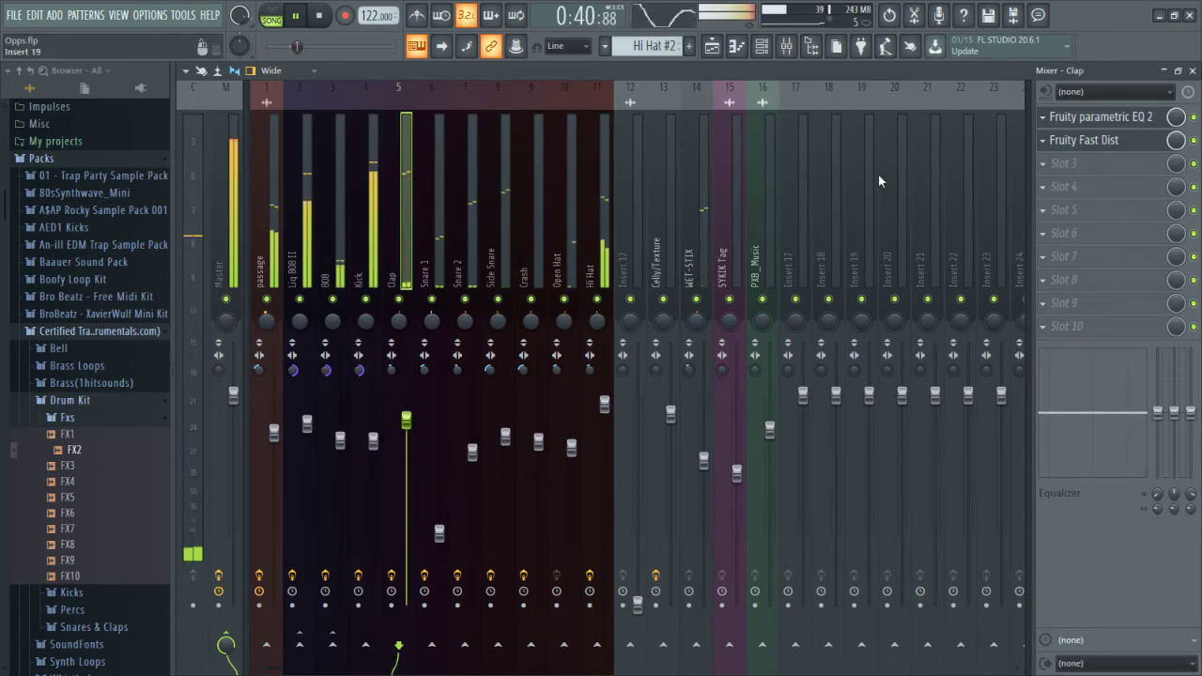
{"action": "left_click", "coordinate": [1089, 140]}
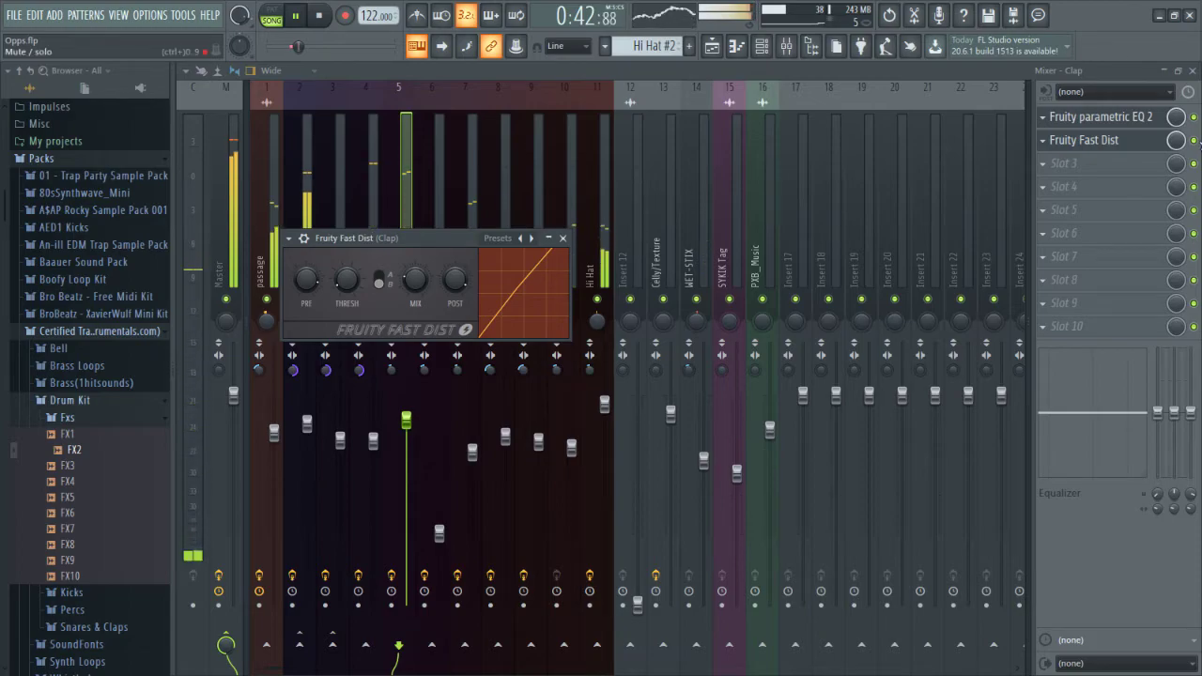
{"action": "left_click", "coordinate": [1193, 140]}
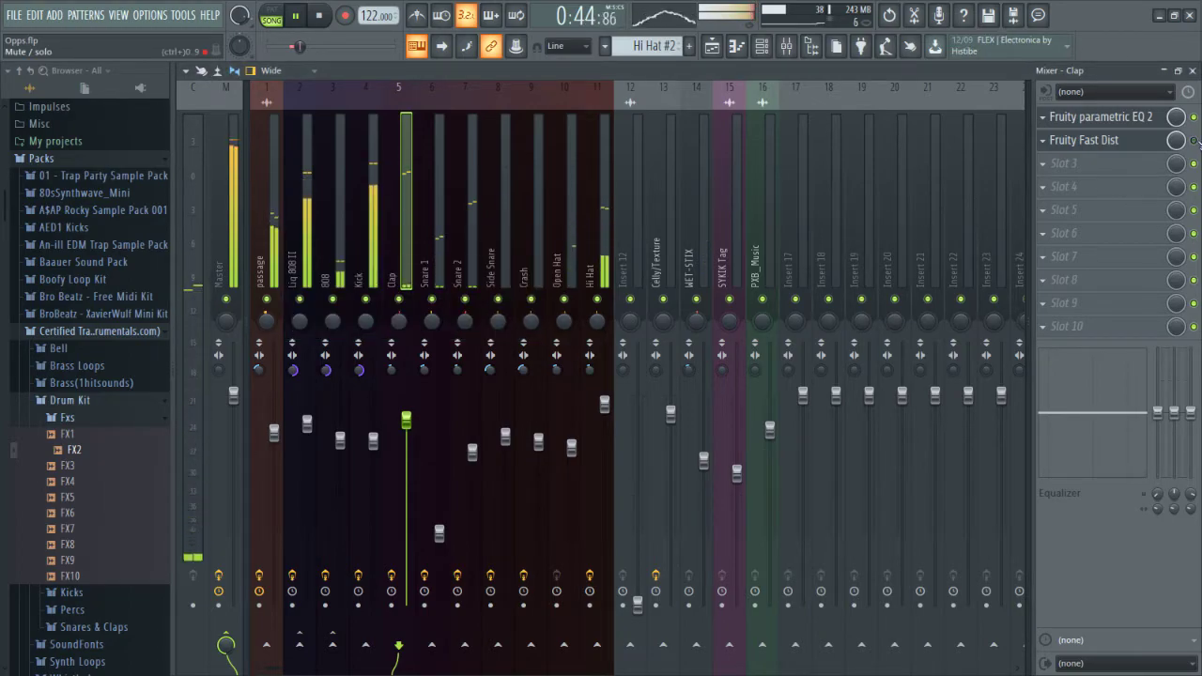
- Examine the effect slots from Snare 1 through PXB_Music during playback, return to passage and stop the song
{"action": "left_click", "coordinate": [432, 273]}
{"action": "left_click", "coordinate": [467, 278]}
{"action": "left_click", "coordinate": [494, 274]}
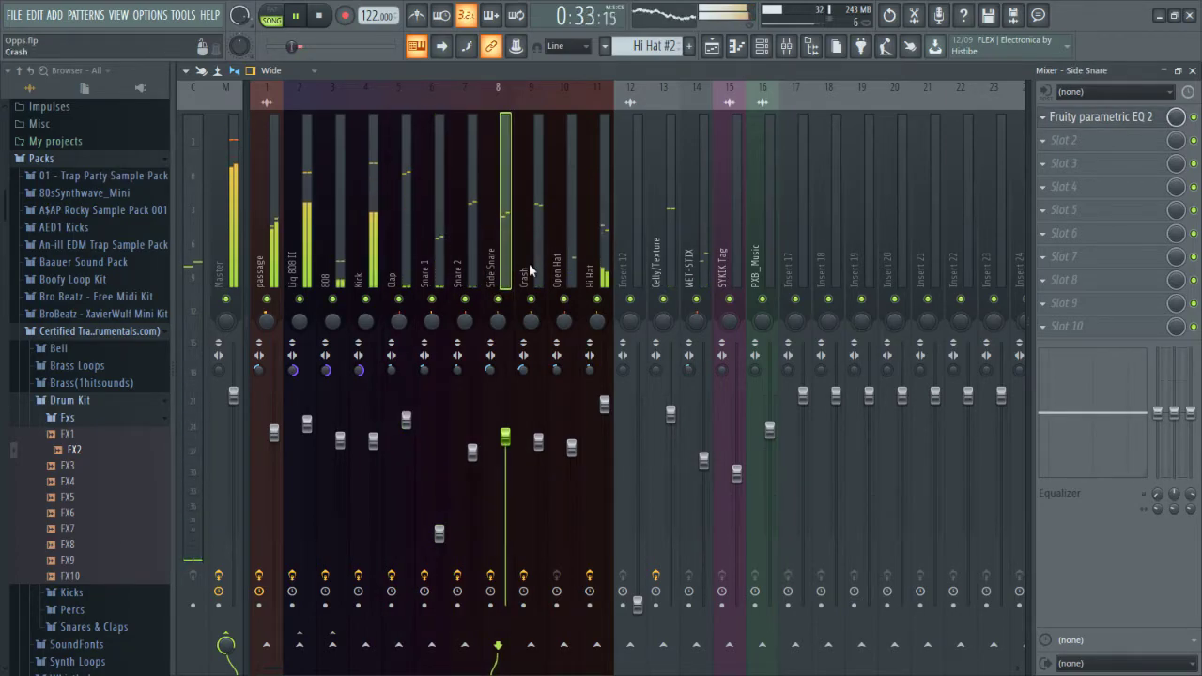
{"action": "left_click", "coordinate": [528, 272]}
{"action": "left_click", "coordinate": [571, 270]}
{"action": "left_click", "coordinate": [591, 272]}
{"action": "left_click", "coordinate": [622, 268]}
{"action": "left_click", "coordinate": [663, 263]}
{"action": "left_click", "coordinate": [710, 243]}
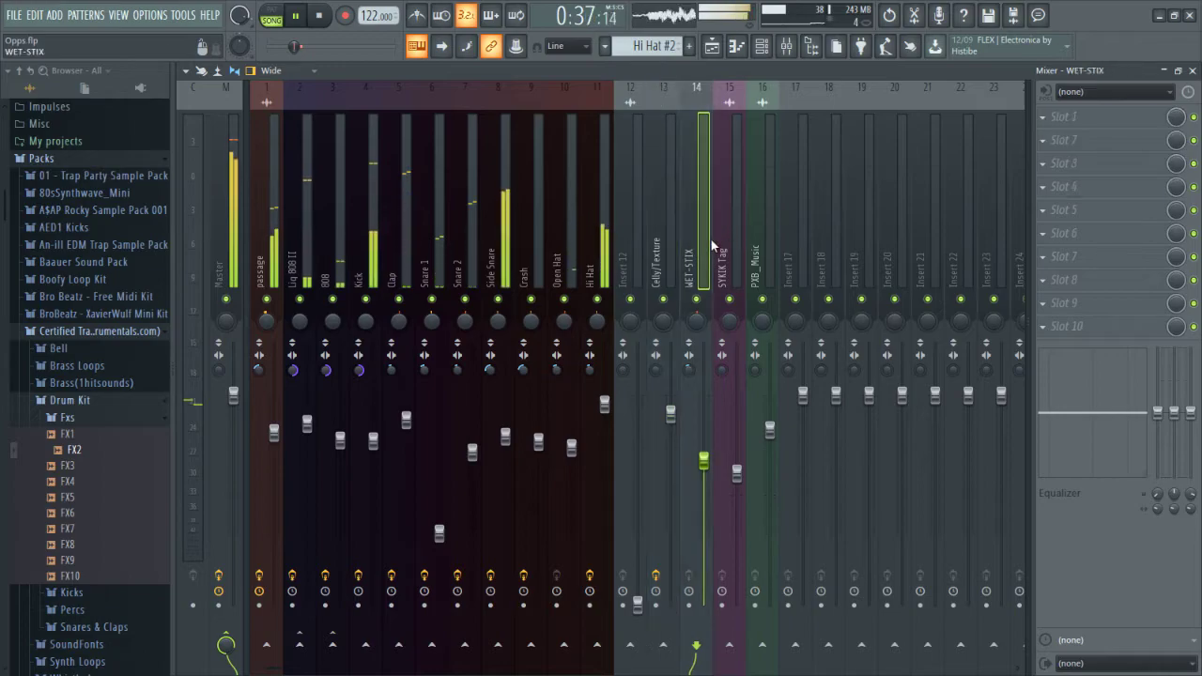
{"action": "left_click", "coordinate": [738, 235]}
{"action": "left_click", "coordinate": [772, 237]}
{"action": "left_click", "coordinate": [270, 256]}
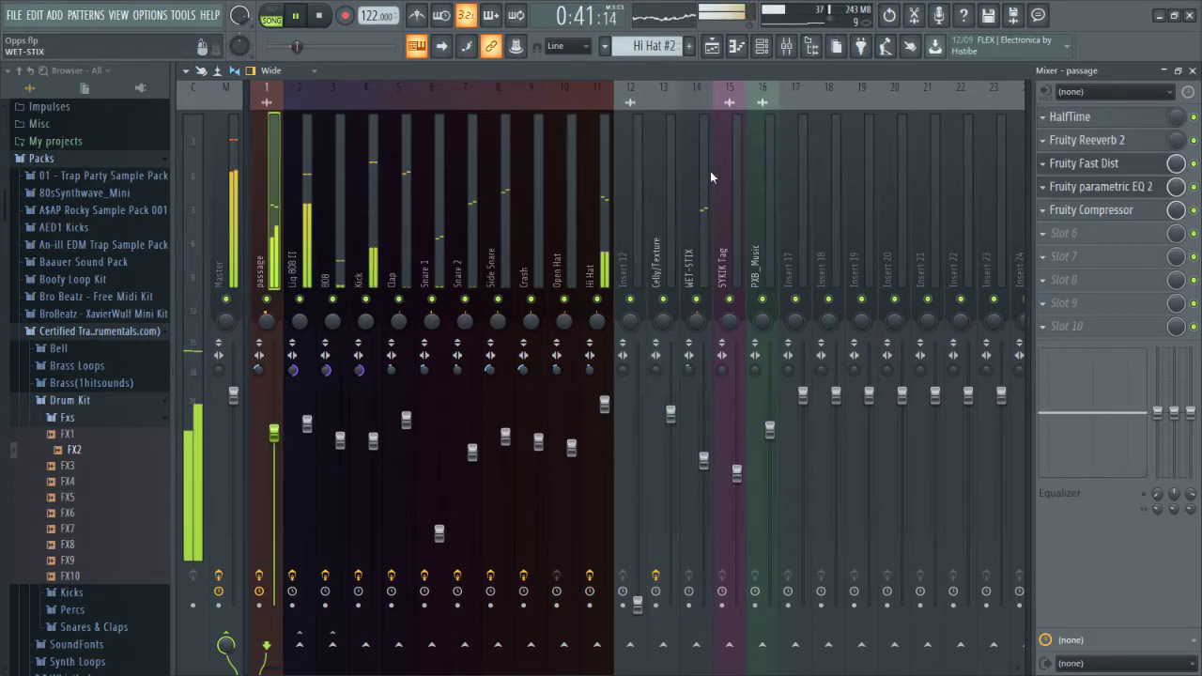
{"action": "key", "text": "space"}
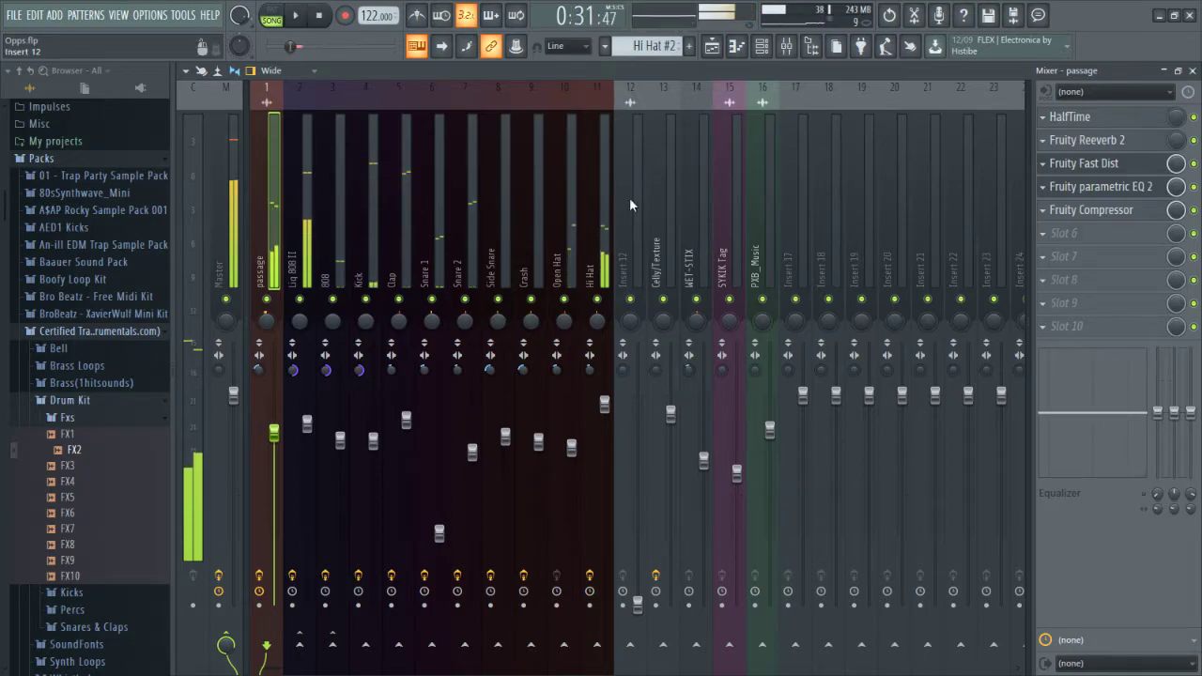
- Examine the effects and routing of Liq 808 II, Master, passage and each track from 808 through PXB_Music
{"action": "left_click", "coordinate": [306, 229]}
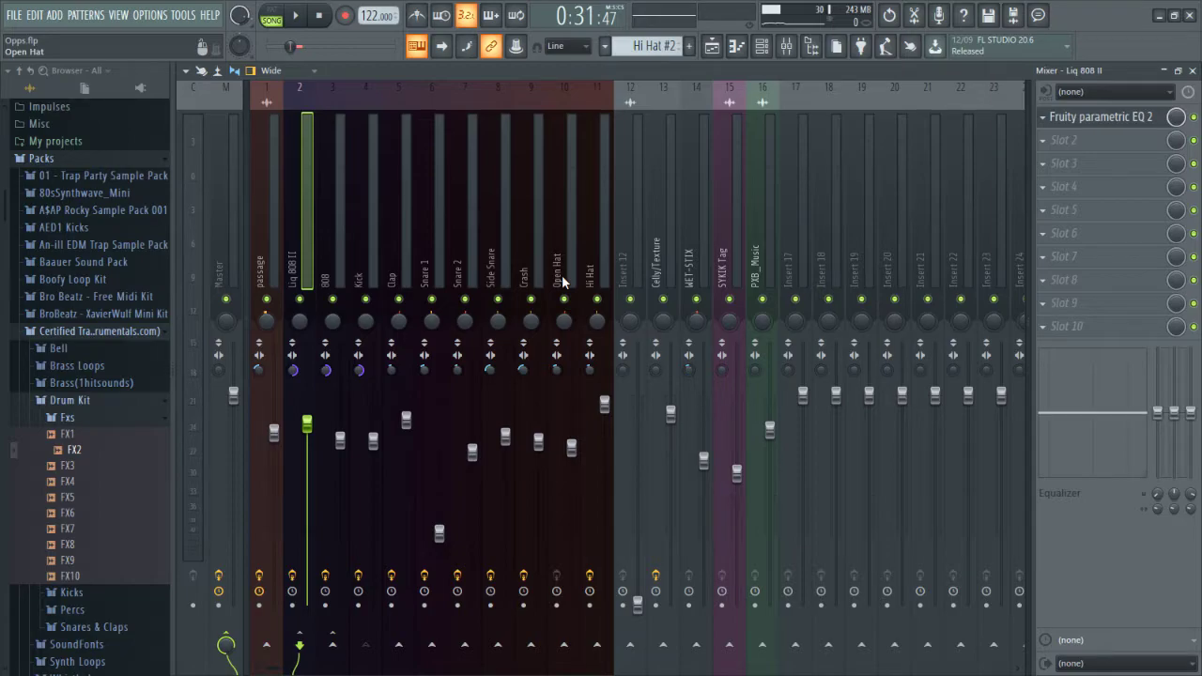
{"action": "left_click", "coordinate": [221, 248]}
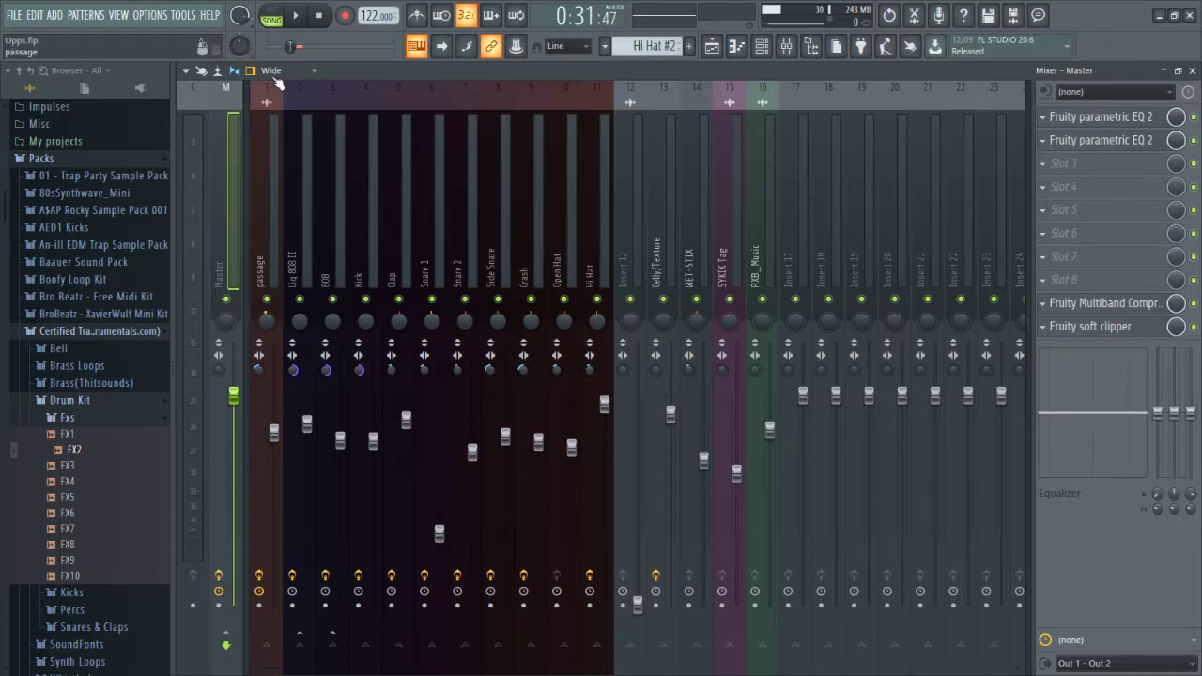
{"action": "left_click", "coordinate": [264, 237]}
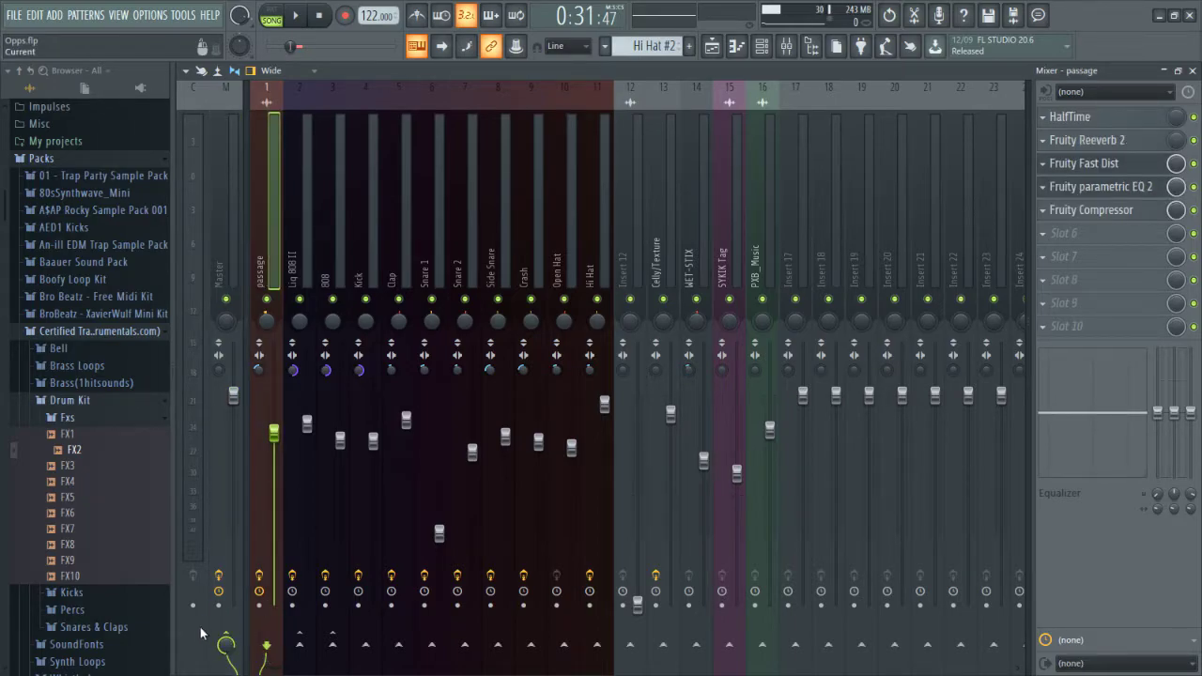
{"action": "left_click", "coordinate": [340, 276]}
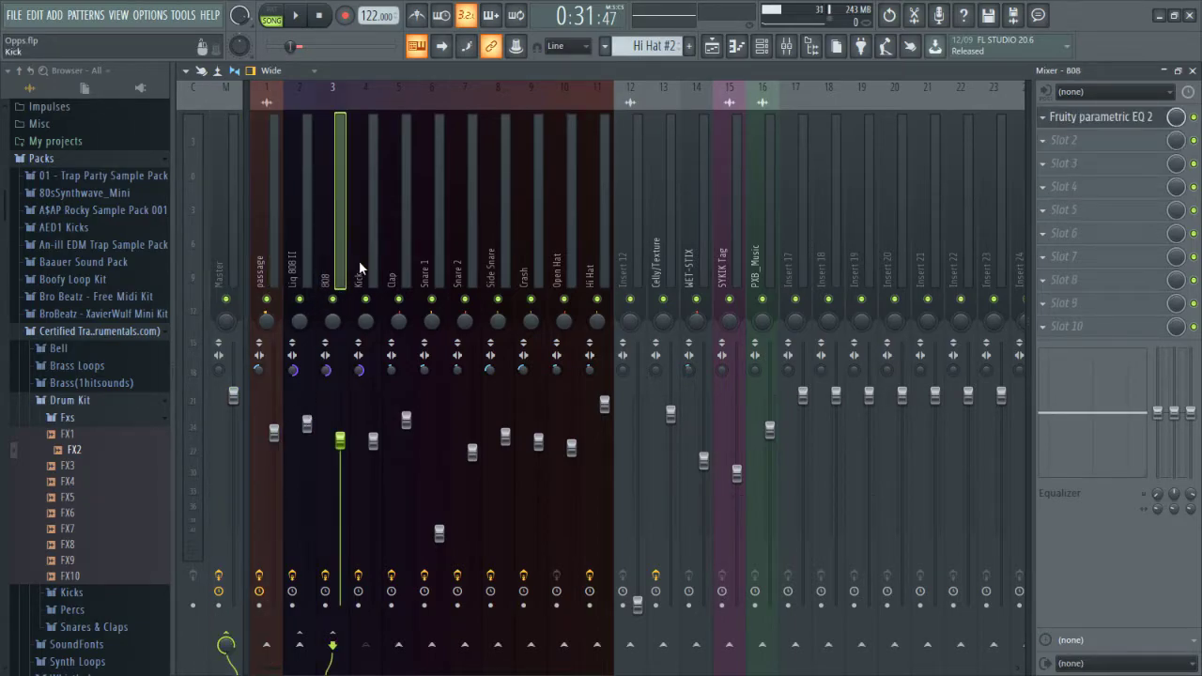
{"action": "left_click", "coordinate": [358, 268]}
{"action": "left_click", "coordinate": [390, 259]}
{"action": "left_click", "coordinate": [434, 262]}
{"action": "left_click", "coordinate": [470, 266]}
{"action": "left_click", "coordinate": [505, 258]}
{"action": "left_click", "coordinate": [538, 264]}
{"action": "left_click", "coordinate": [568, 258]}
{"action": "left_click", "coordinate": [590, 251]}
{"action": "left_click", "coordinate": [631, 249]}
{"action": "left_click", "coordinate": [662, 254]}
{"action": "left_click", "coordinate": [703, 250]}
{"action": "left_click", "coordinate": [730, 249]}
{"action": "left_click", "coordinate": [761, 251]}
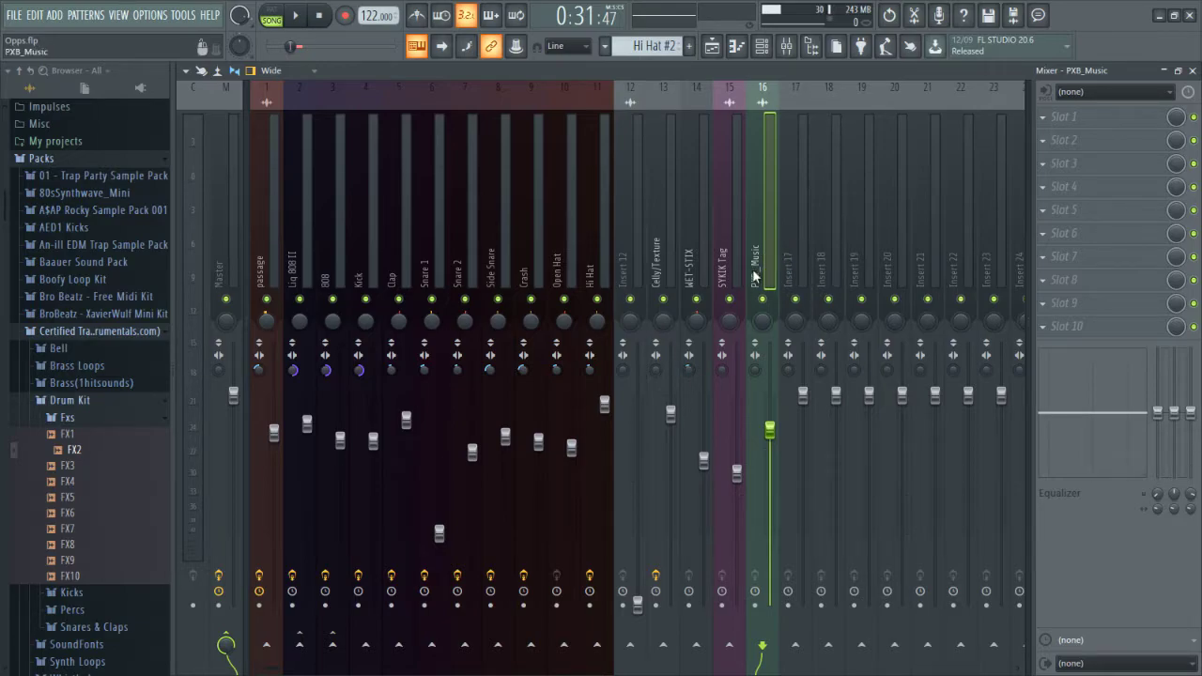
- Route PXB_Music to Insert 21 only, check the Insert 21 track and reselect PXB_Music
{"action": "right_click", "coordinate": [927, 646]}
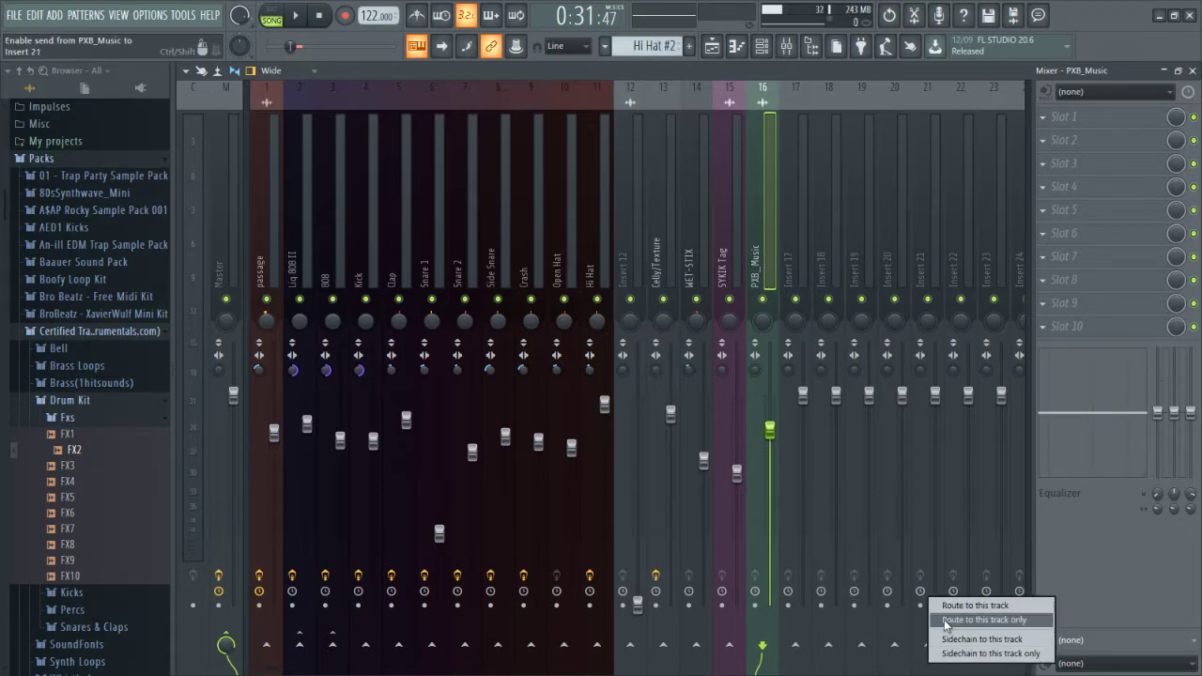
{"action": "left_click", "coordinate": [949, 621]}
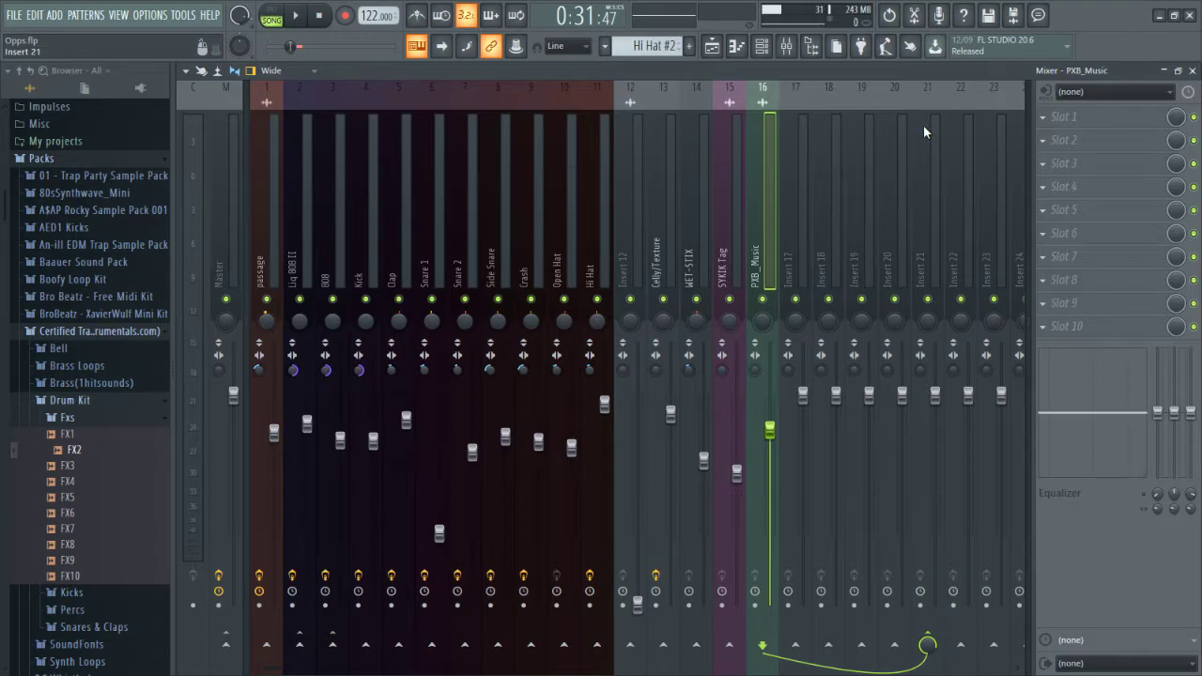
{"action": "left_click", "coordinate": [921, 235]}
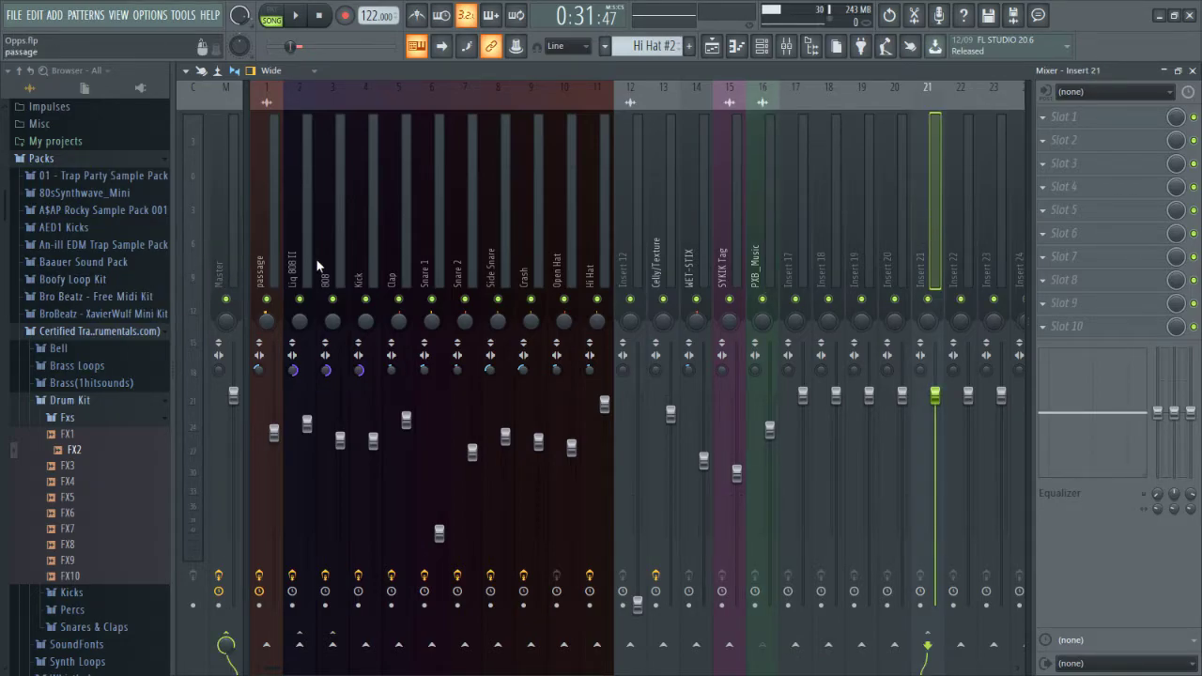
{"action": "left_click", "coordinate": [771, 242]}
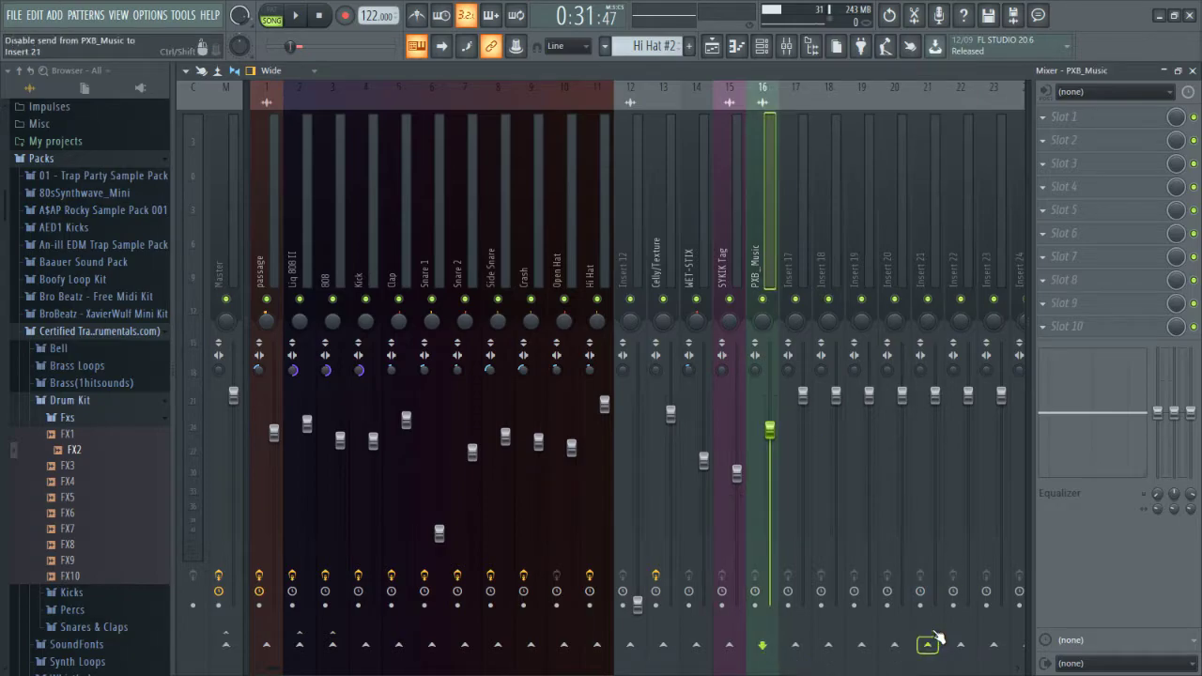
- Route PXB_Music back to the Master track only and select Master
{"action": "right_click", "coordinate": [225, 644]}
{"action": "left_click", "coordinate": [261, 623]}
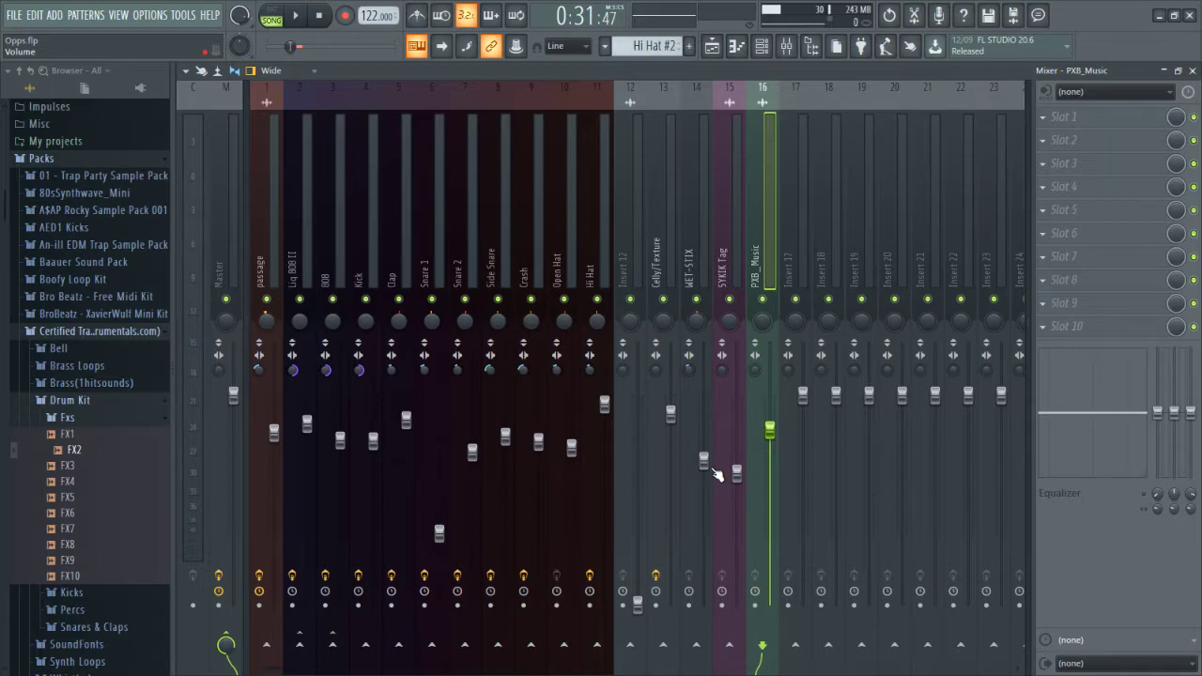
{"action": "left_click", "coordinate": [231, 255]}
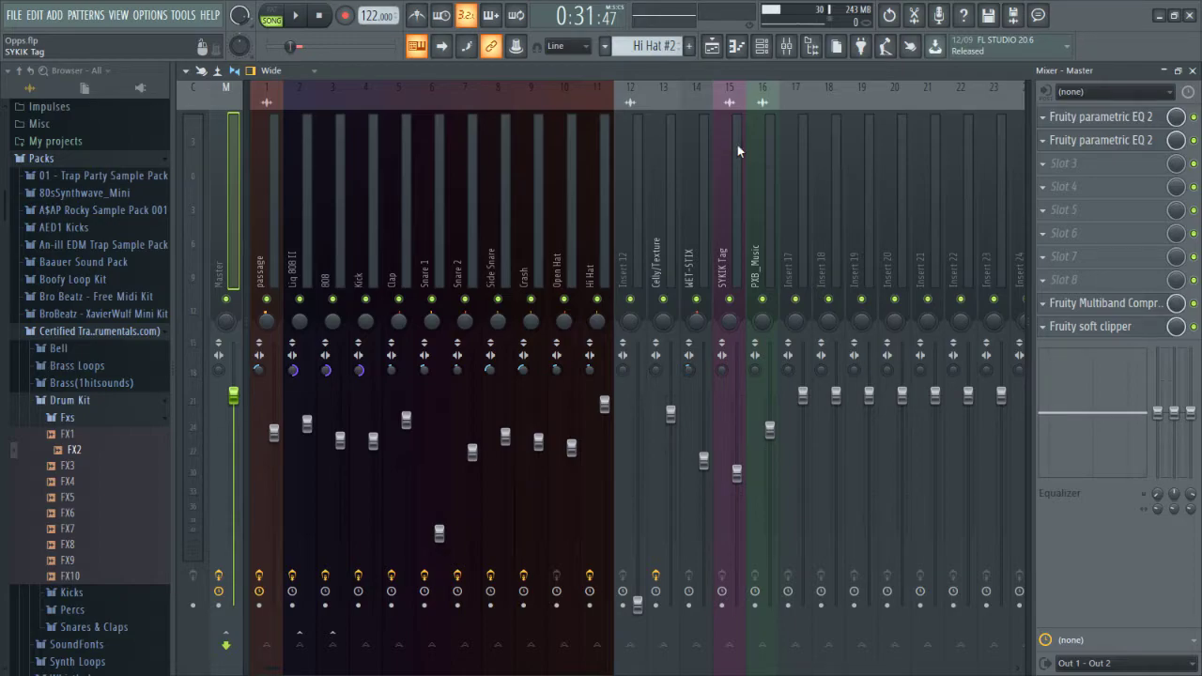
- Examine the mastering presets of Master's first Fruity Parametric EQ 2 and audition the song with that EQ bypassed and enabled
{"action": "left_click", "coordinate": [1114, 119]}
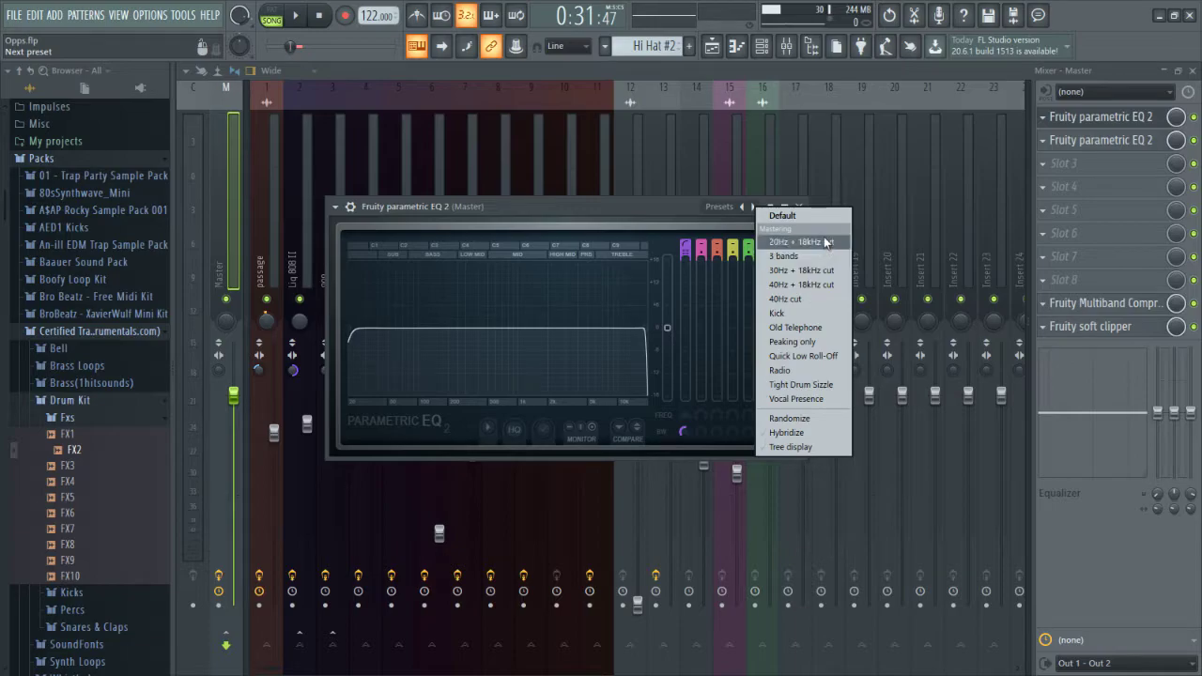
{"action": "left_click", "coordinate": [591, 203]}
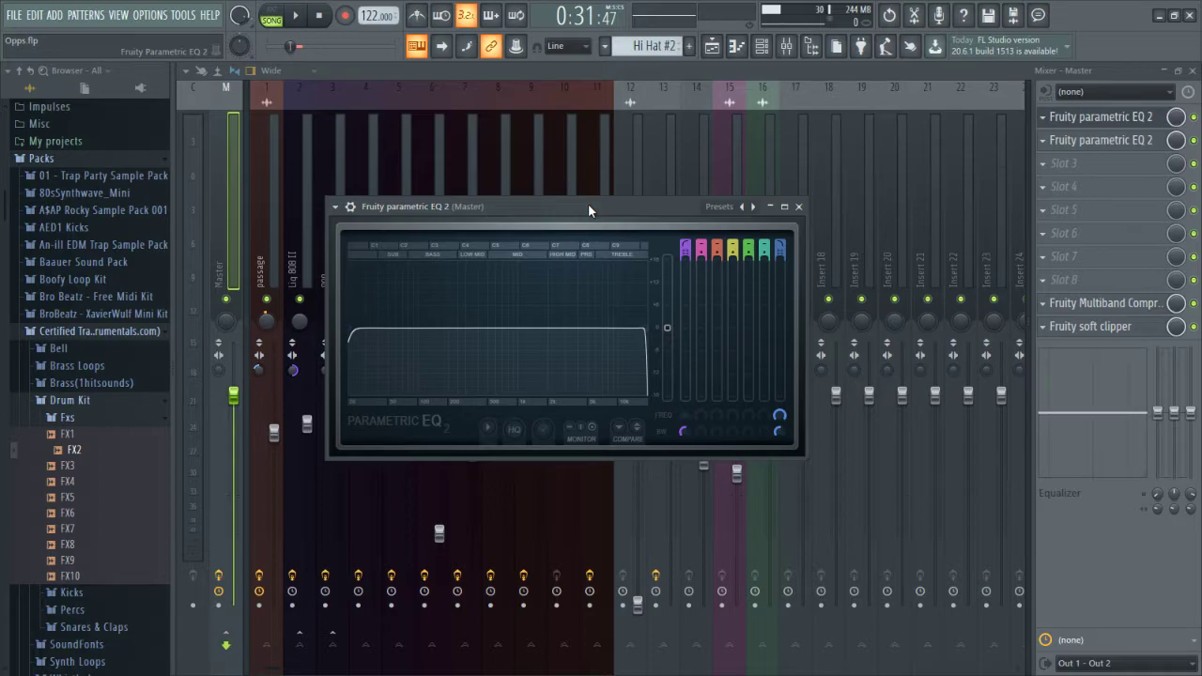
{"action": "left_click", "coordinate": [1193, 116]}
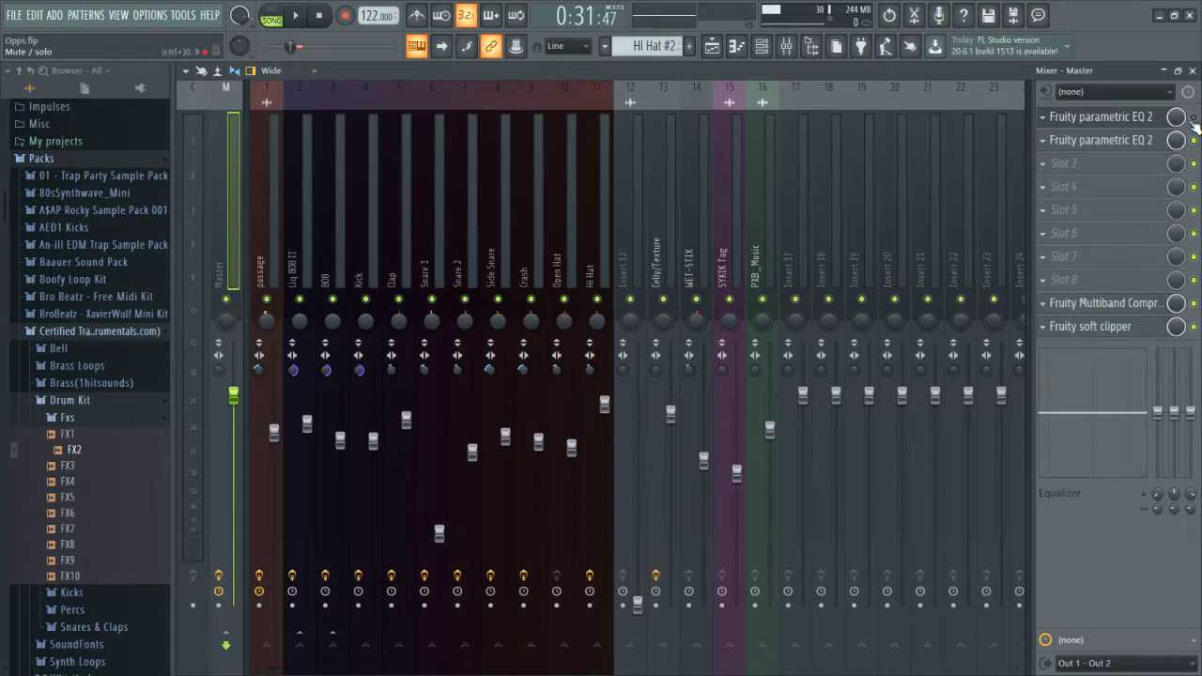
{"action": "key", "text": "space"}
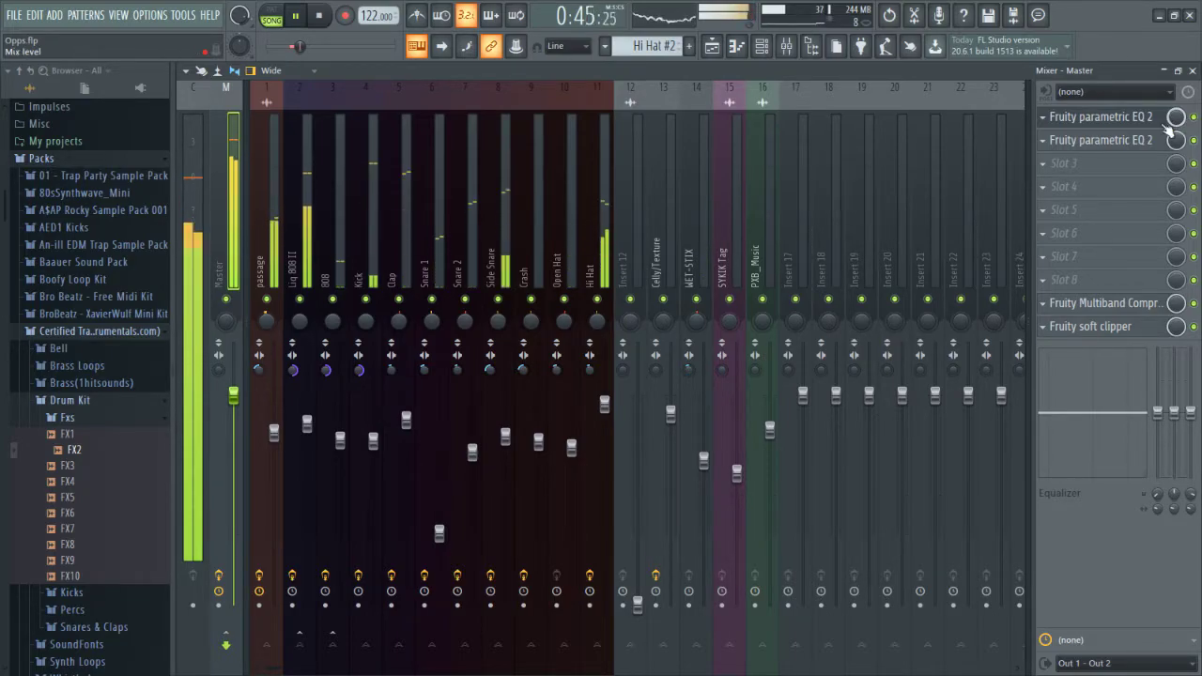
{"action": "key", "text": "space"}
- Inspect the curves of both Fruity Parametric EQ 2 effects on Master and close the EQ window
{"action": "left_click", "coordinate": [1092, 120]}
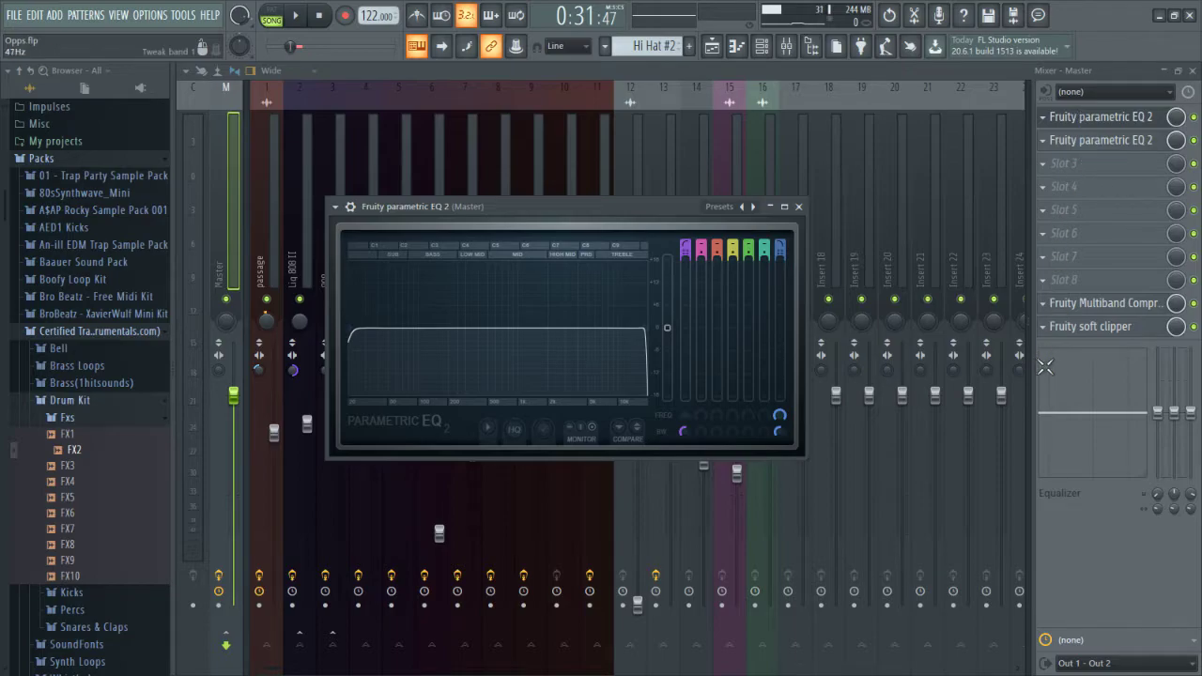
{"action": "left_click", "coordinate": [1089, 139]}
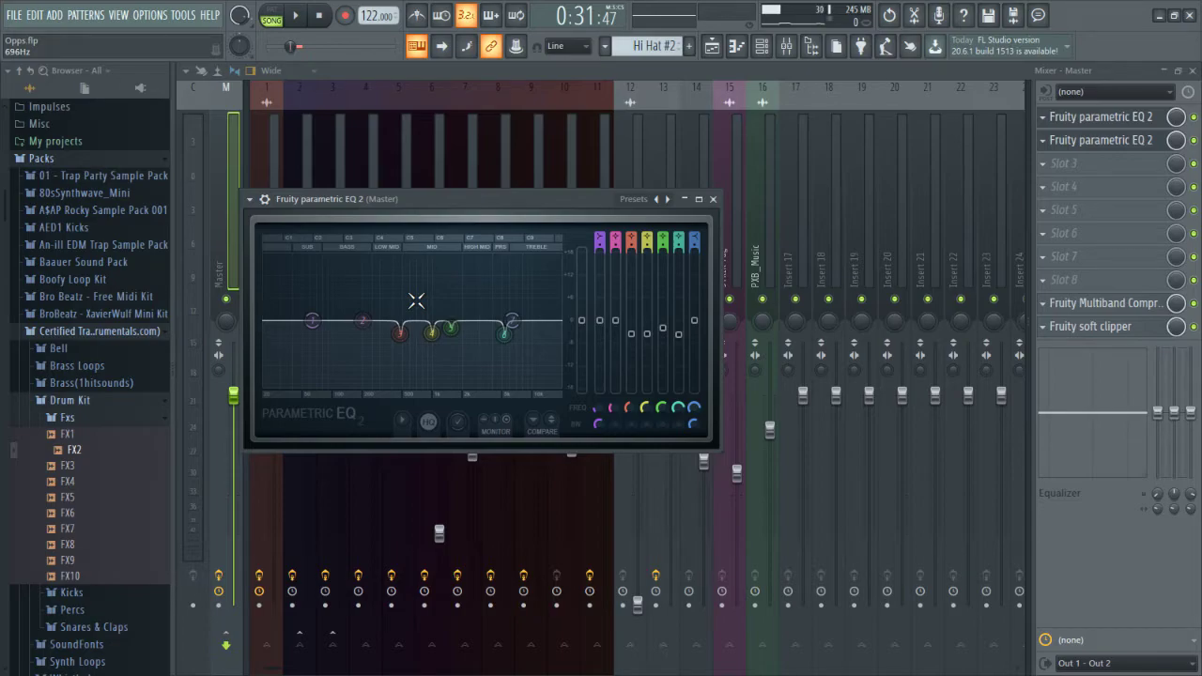
{"action": "left_click", "coordinate": [712, 199]}
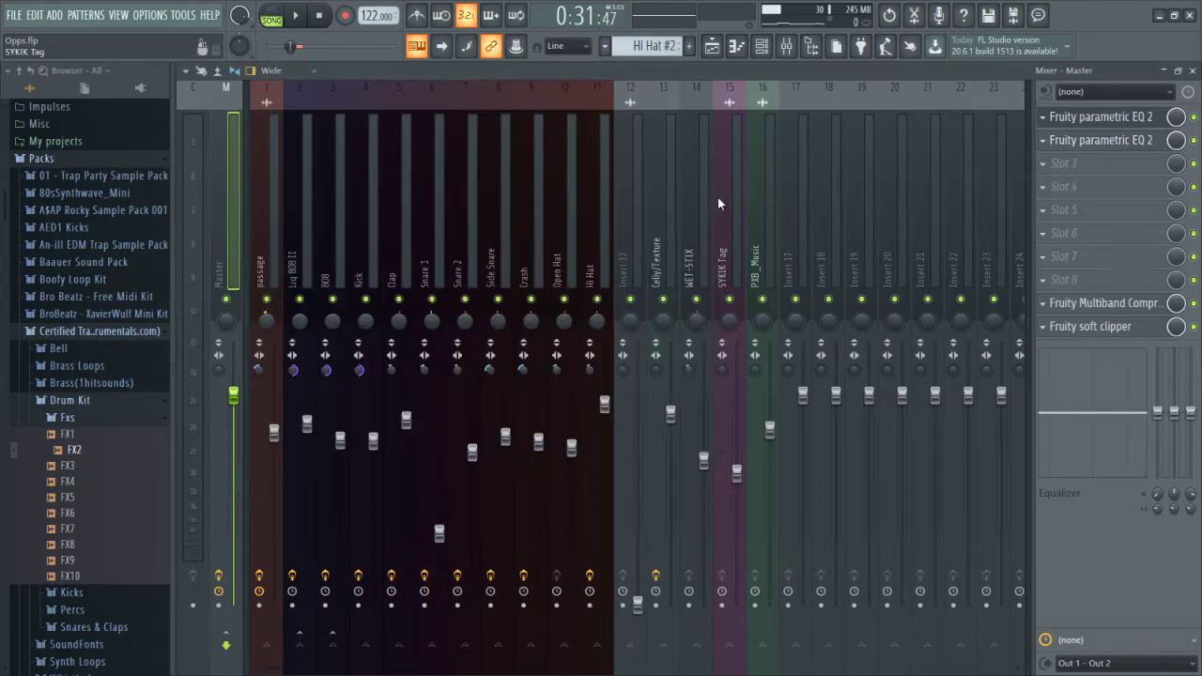
- Load the Mastering 6dB preset in Master's Fruity Multiband Compressor and switch its limiter off
{"action": "left_click", "coordinate": [1098, 307]}
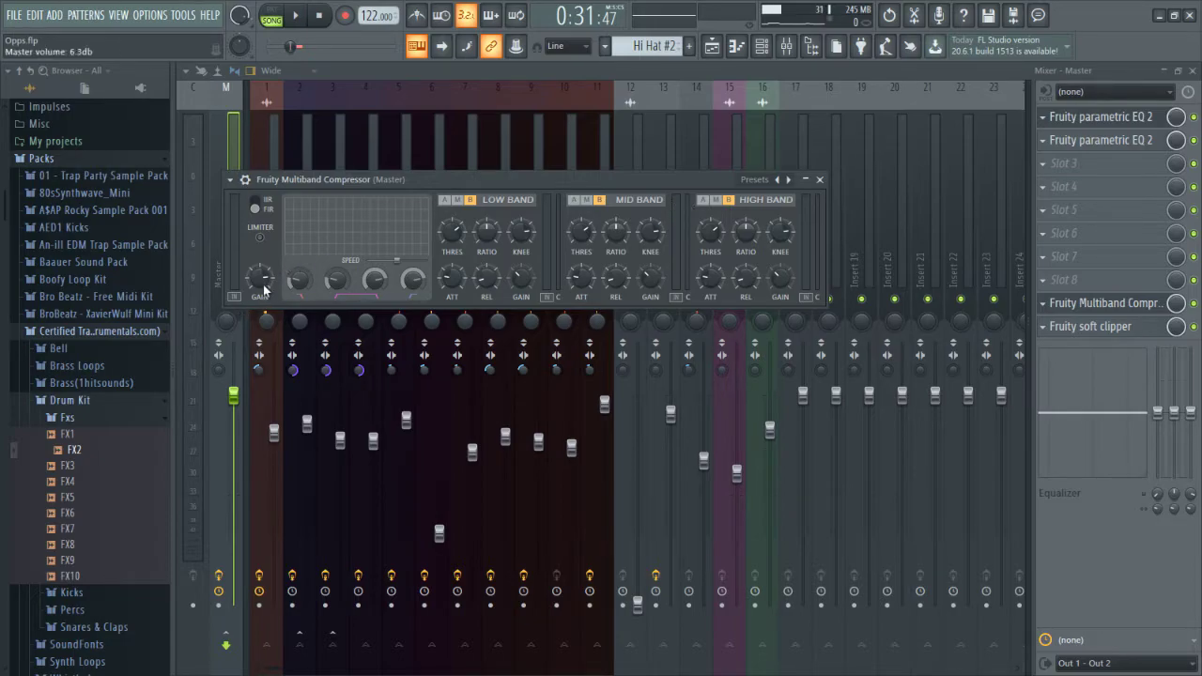
{"action": "right_click", "coordinate": [790, 179]}
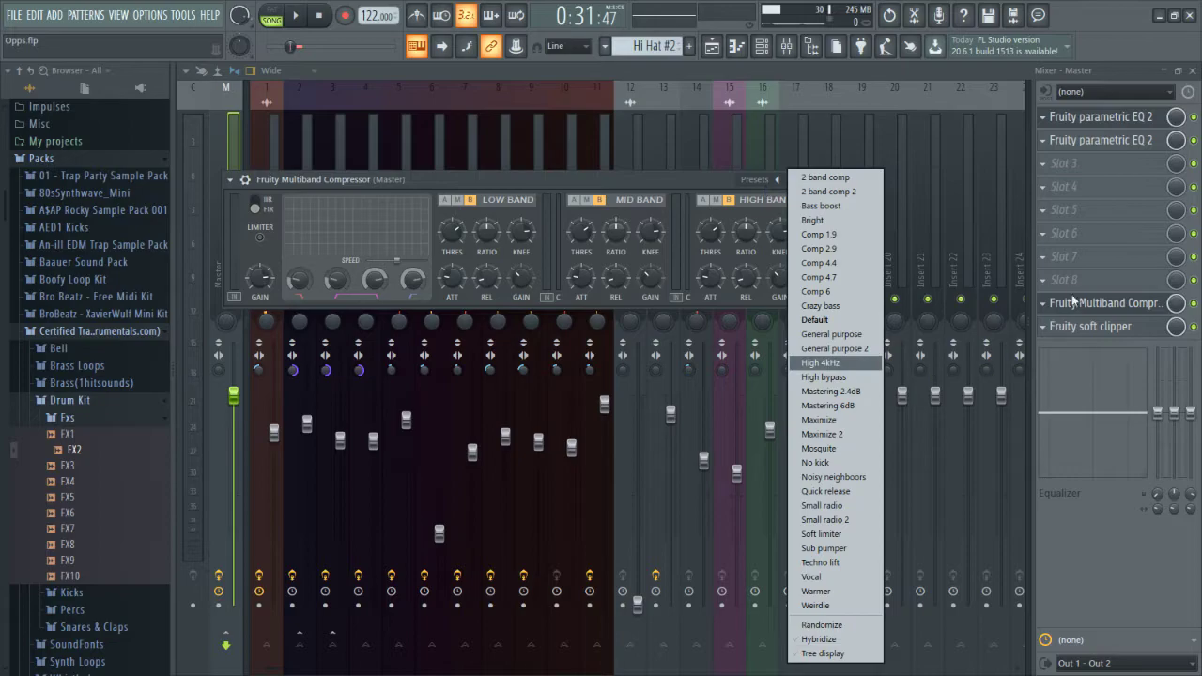
{"action": "left_click", "coordinate": [849, 406]}
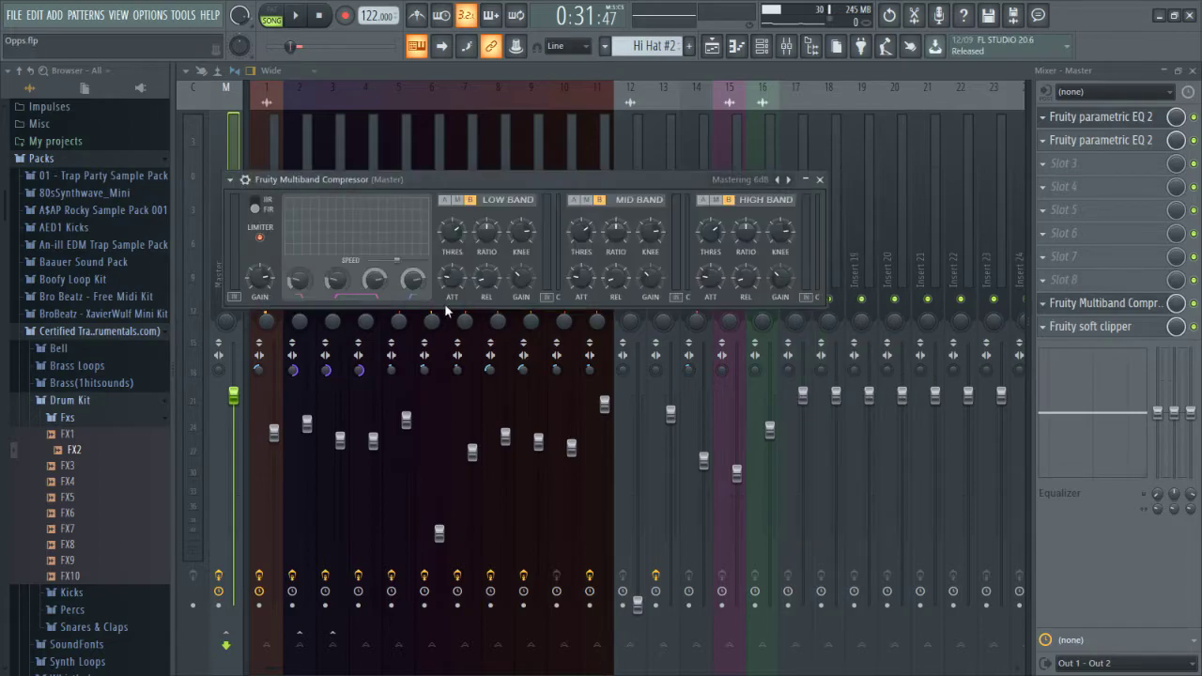
{"action": "right_click", "coordinate": [787, 180]}
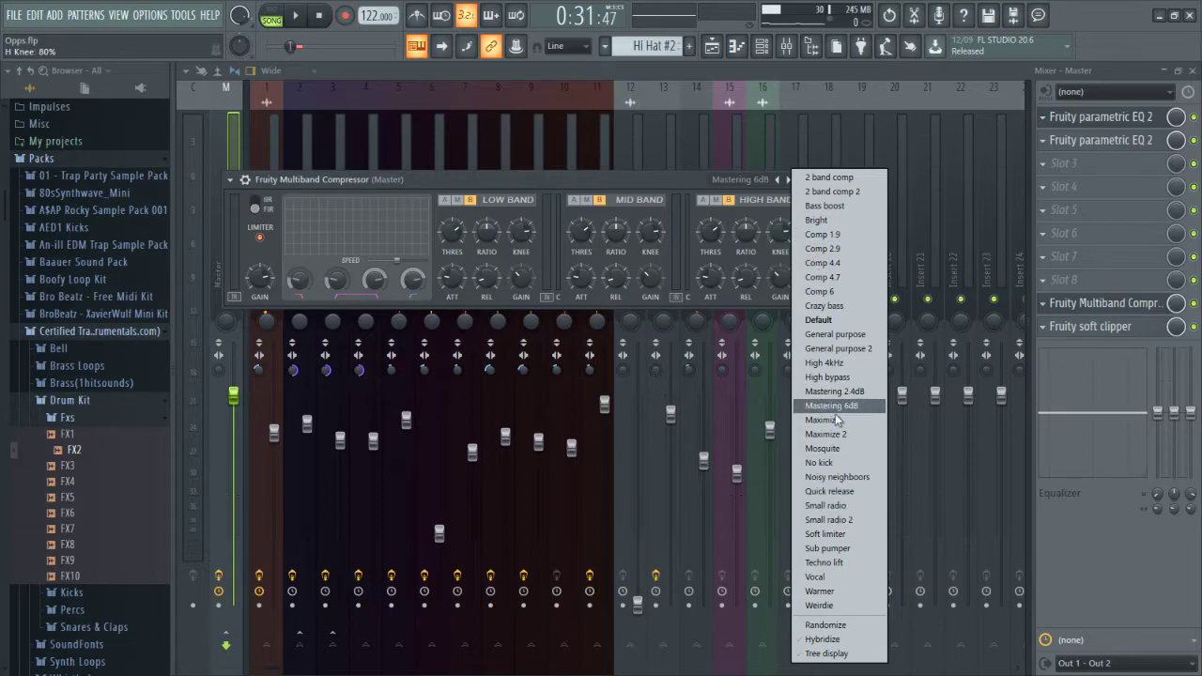
{"action": "left_click", "coordinate": [605, 174]}
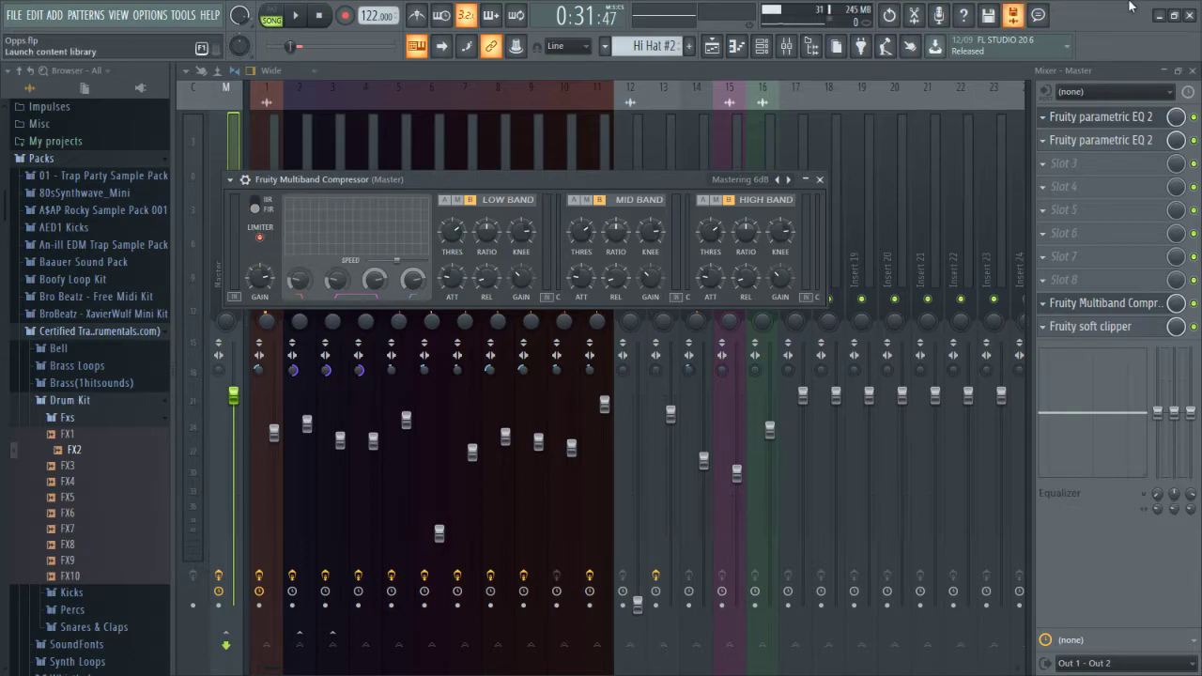
{"action": "left_click", "coordinate": [260, 237]}
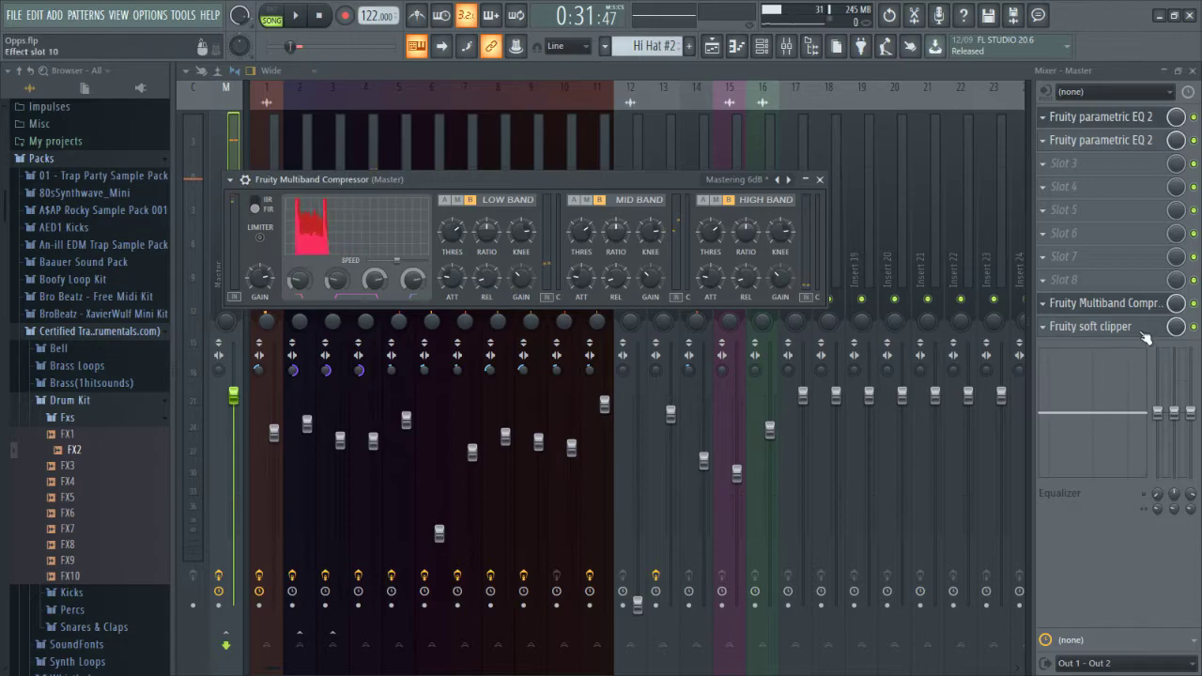
- Try a threshold of -1.6 dB on Master's Fruity soft clipper, restore the previous threshold and close the plugin
{"action": "left_click", "coordinate": [1089, 326]}
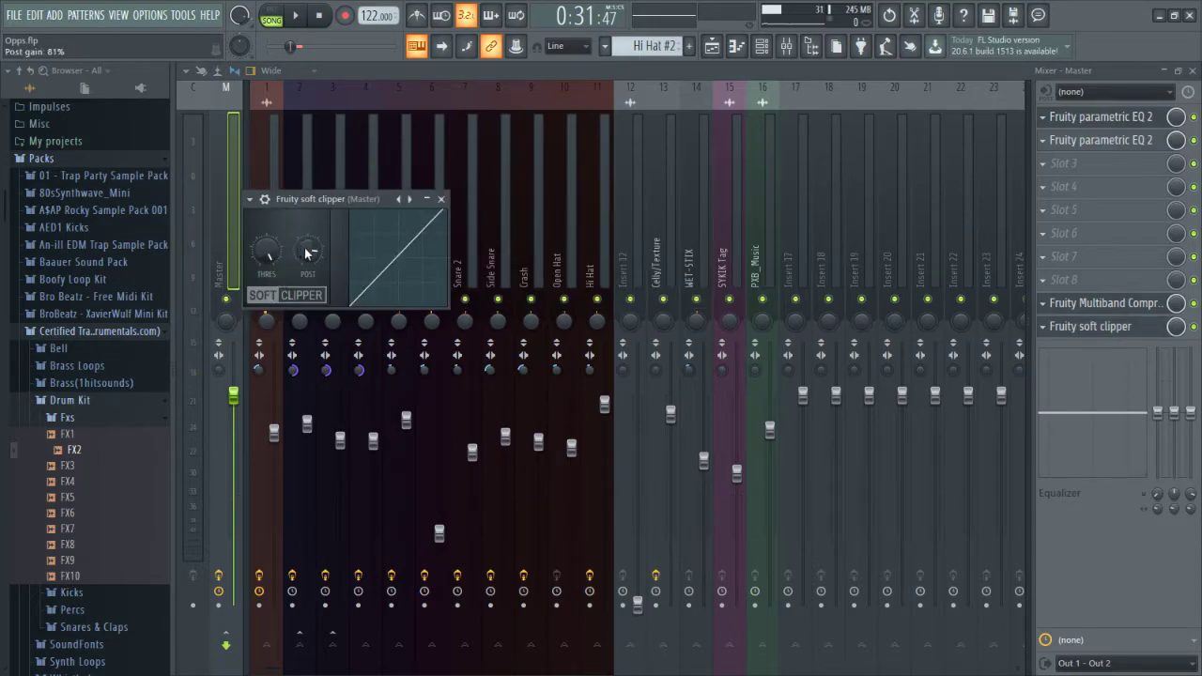
{"action": "scroll", "coordinate": [312, 259], "scroll_direction": "down", "scroll_amount": 1}
{"action": "left_click_drag", "start_coordinate": [266, 255], "coordinate": [267, 264]}
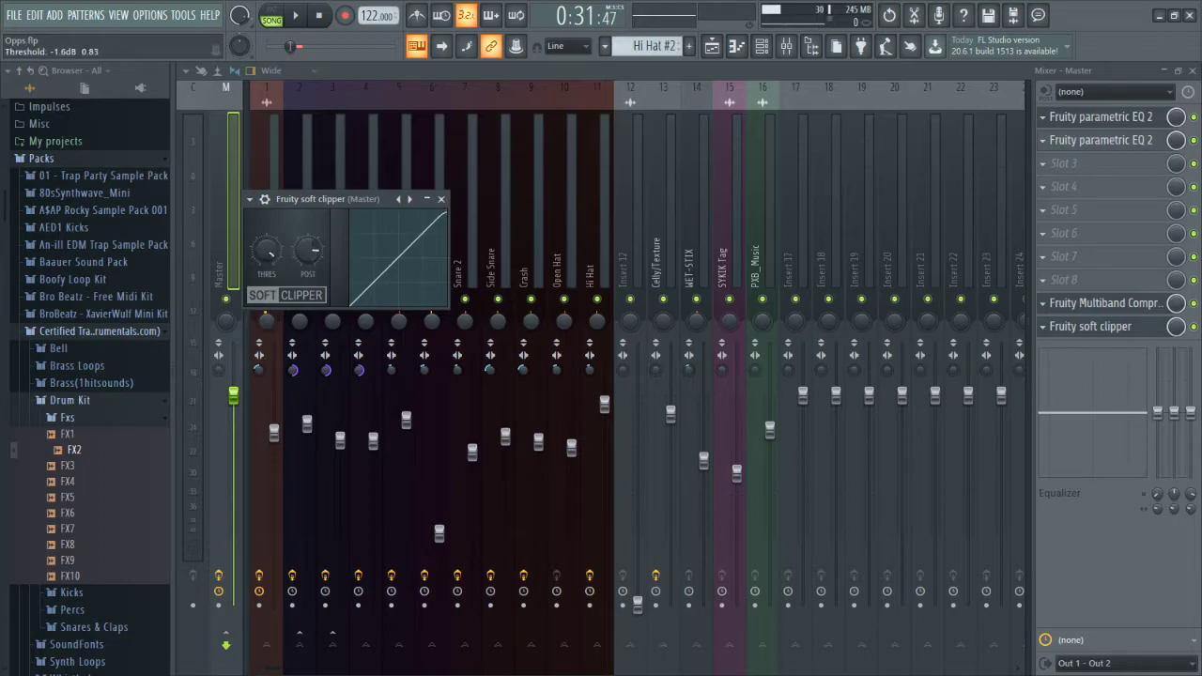
{"action": "left_click_drag", "start_coordinate": [267, 264], "coordinate": [269, 260]}
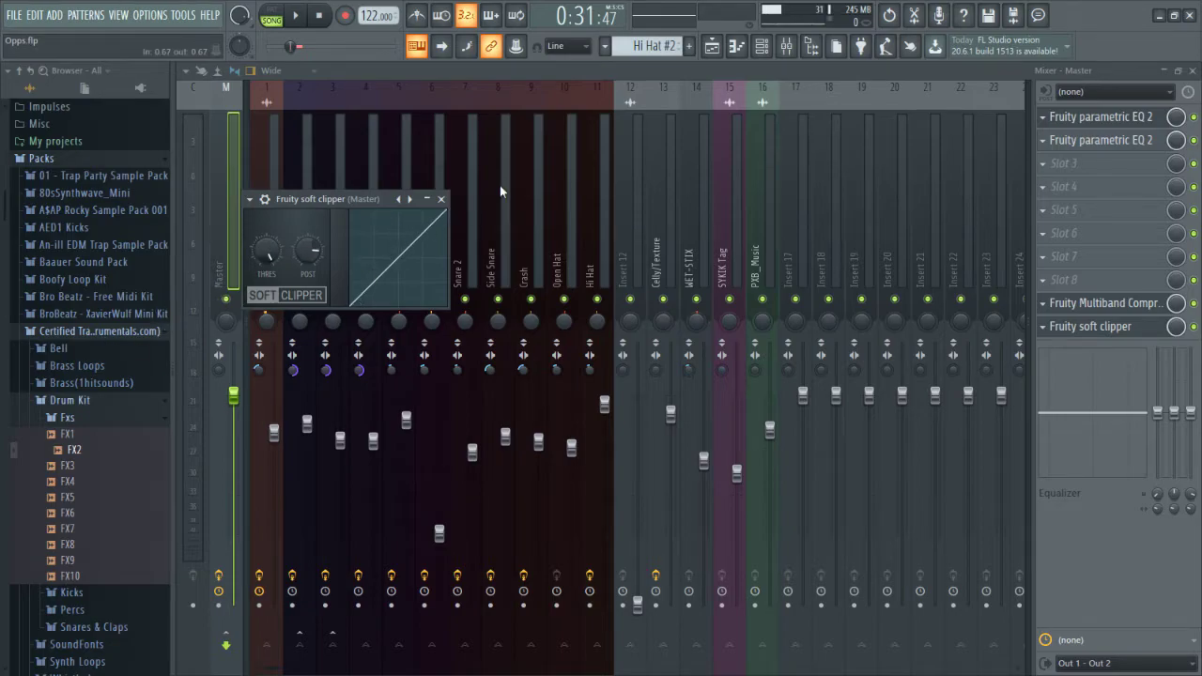
{"action": "scroll", "coordinate": [308, 250], "scroll_direction": "up", "scroll_amount": 1}
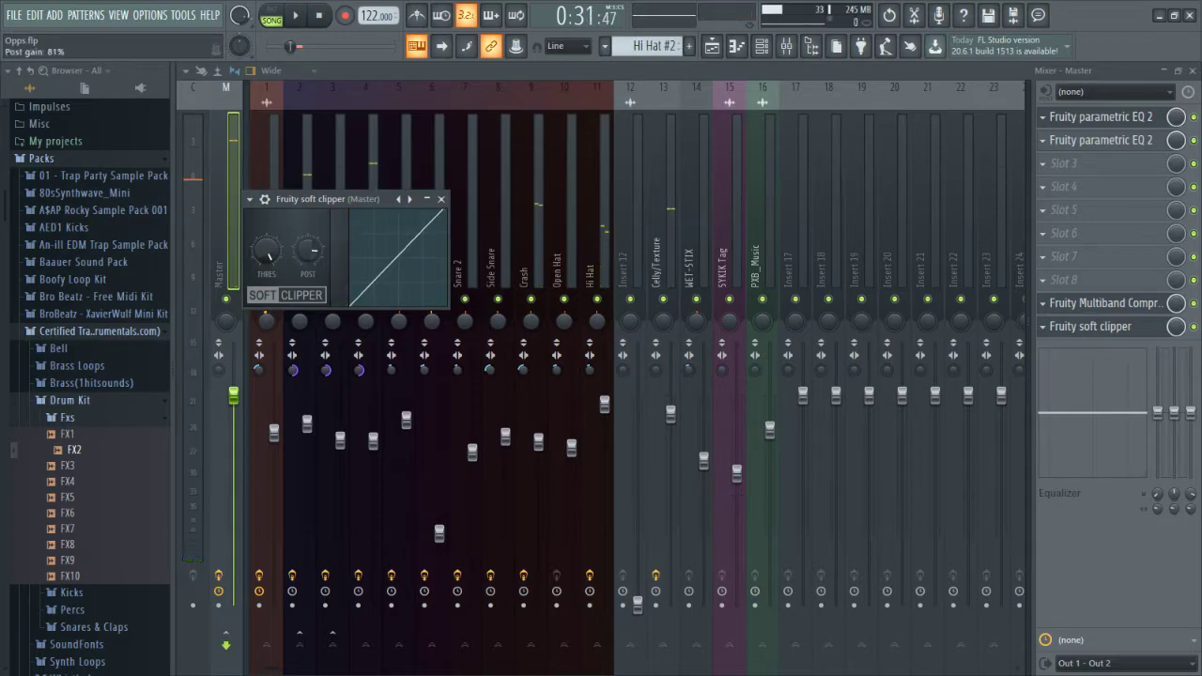
{"action": "left_click", "coordinate": [441, 199]}
- Audition the song with Master's Fruity Multiband Compressor active and bypassed, and stop playback
{"action": "left_click", "coordinate": [1098, 302]}
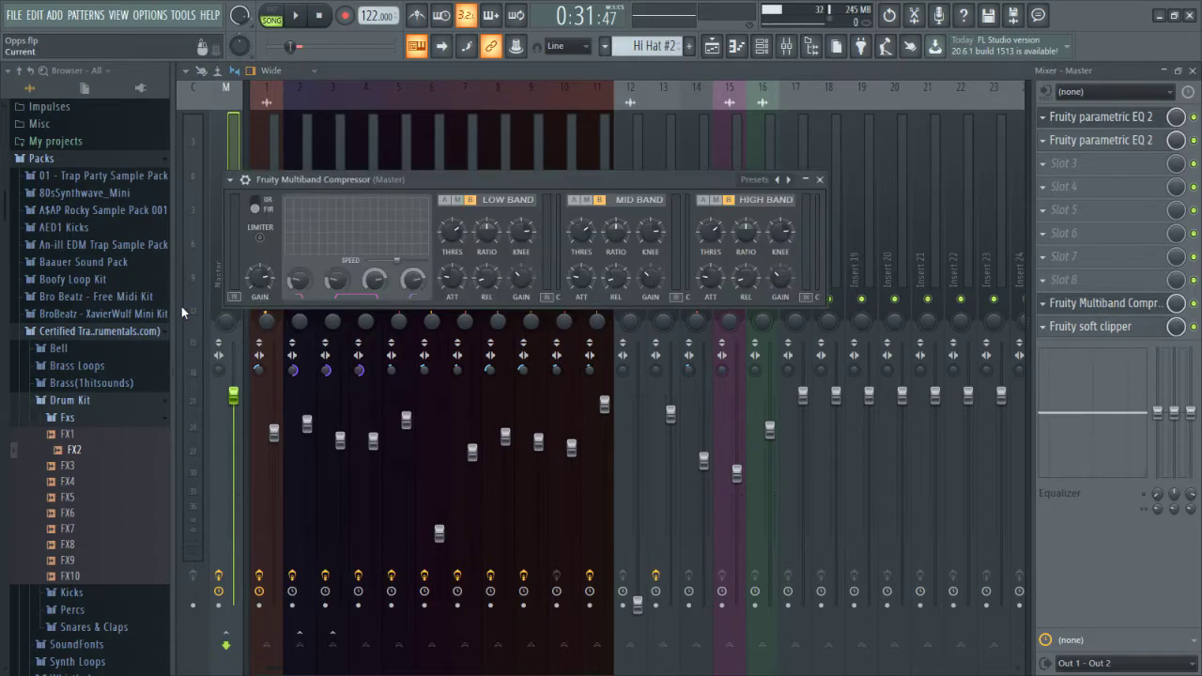
{"action": "key", "text": "space"}
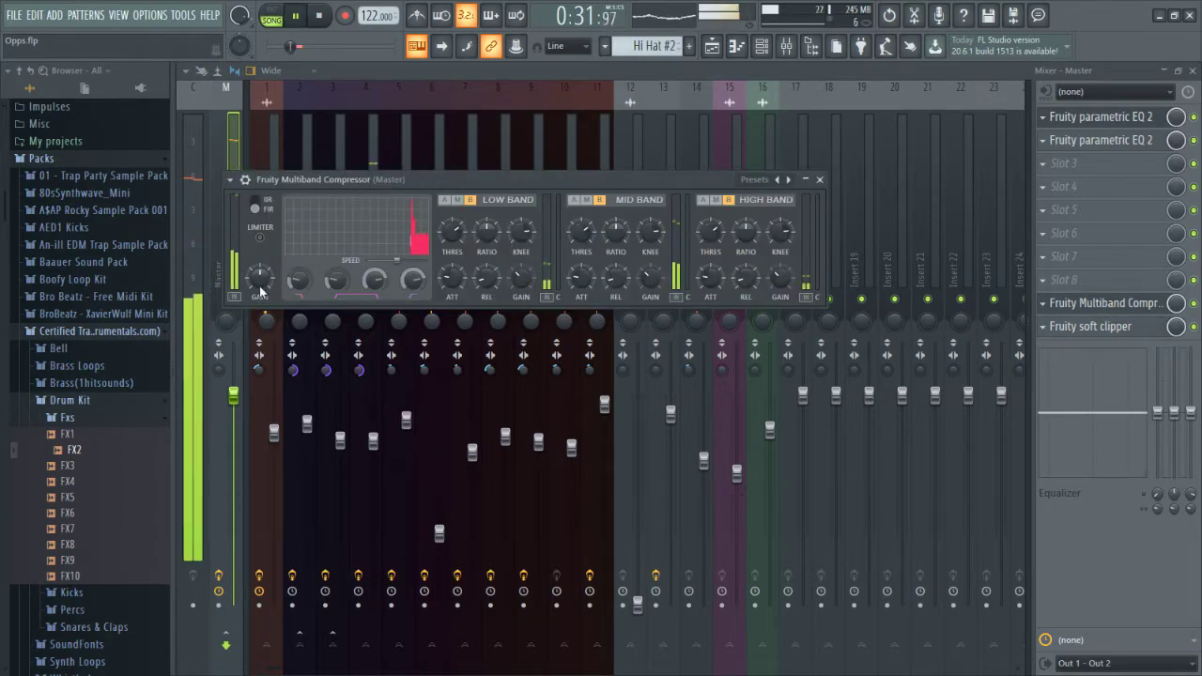
{"action": "left_click_drag", "start_coordinate": [291, 45], "coordinate": [295, 45]}
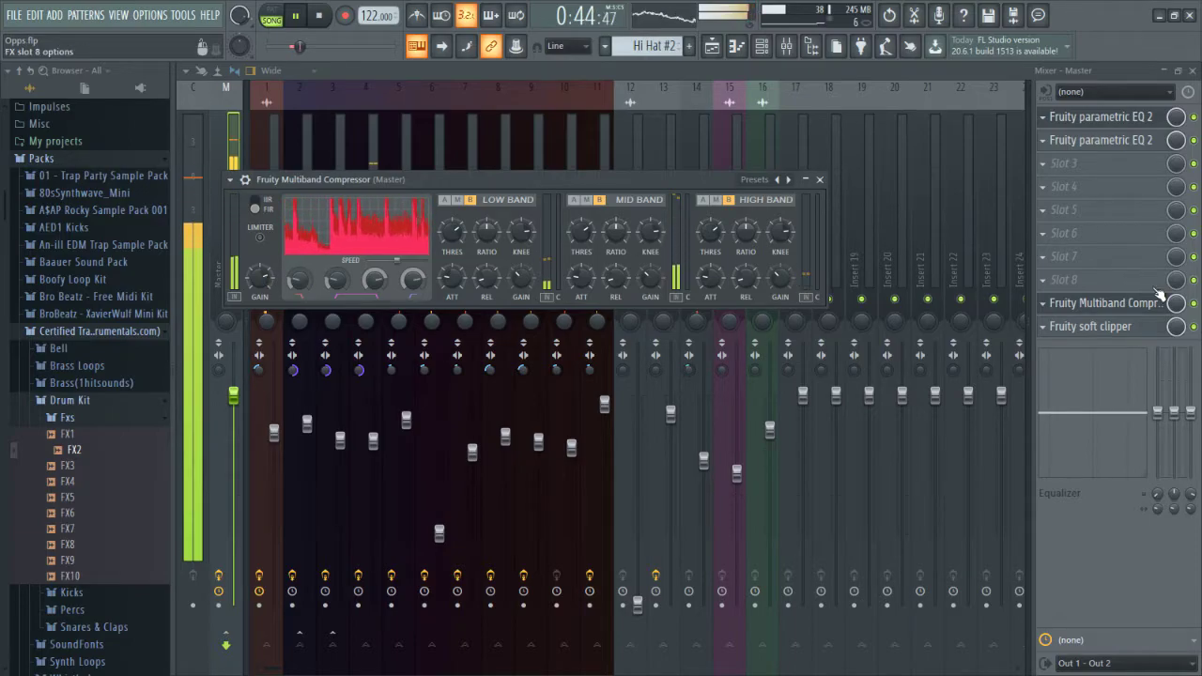
{"action": "key", "text": "space"}
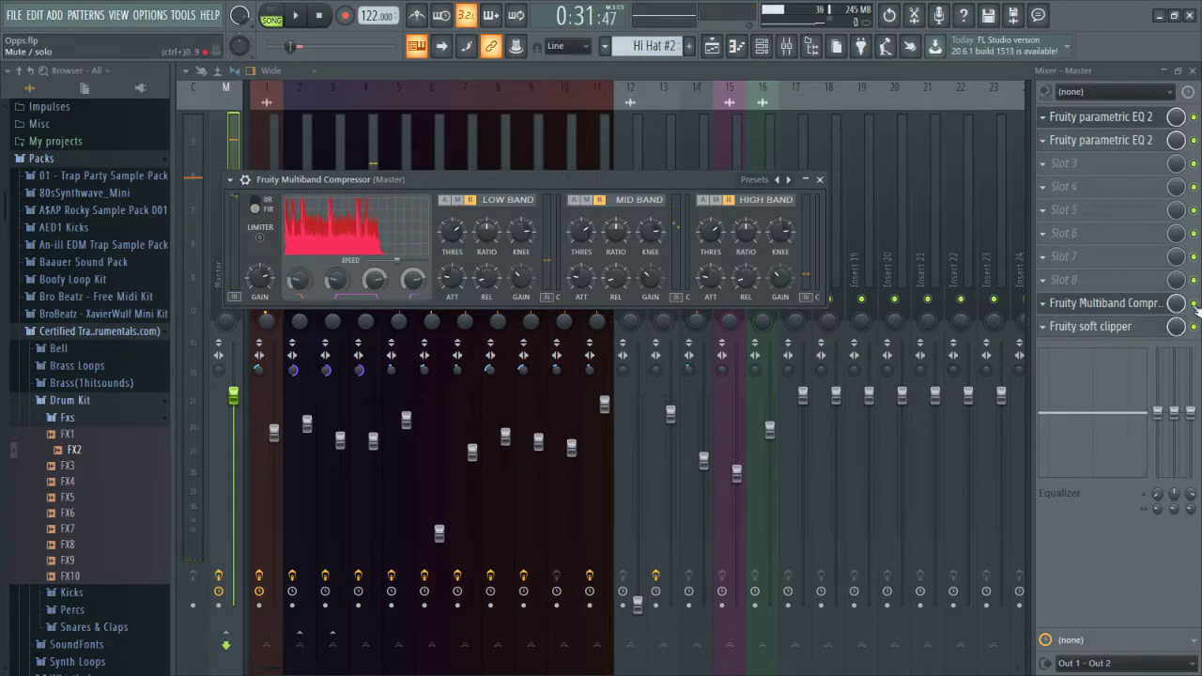
{"action": "left_click", "coordinate": [1194, 303]}
{"action": "key", "text": "space"}
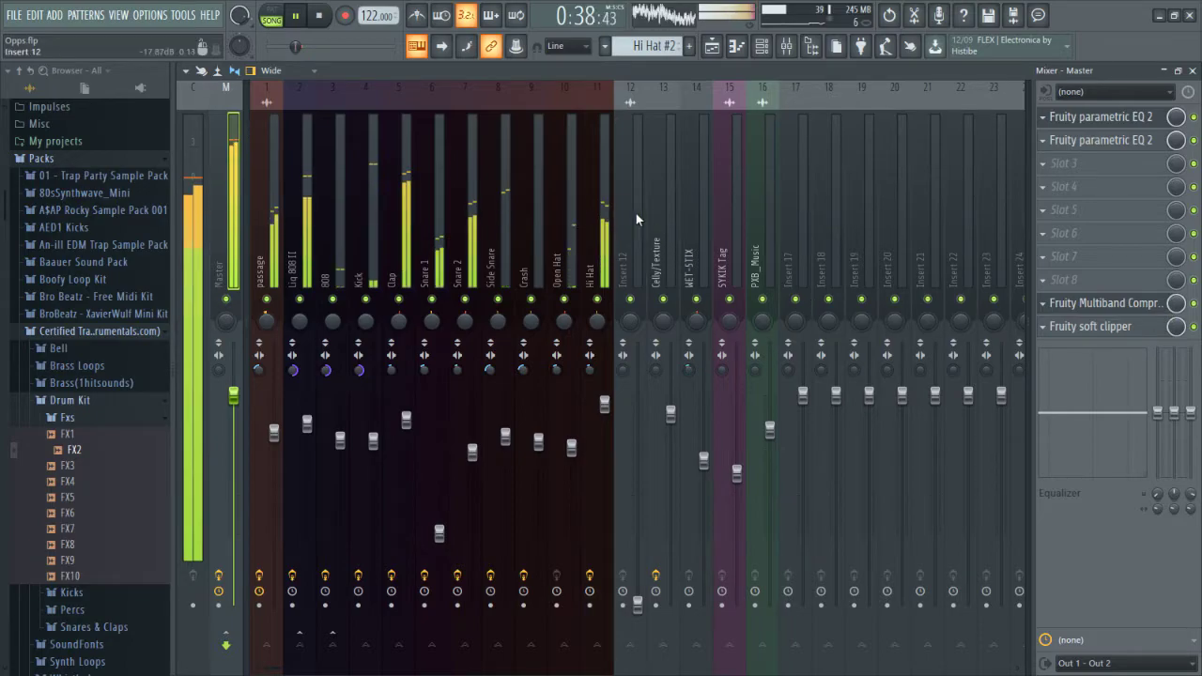
{"action": "key", "text": "space"}
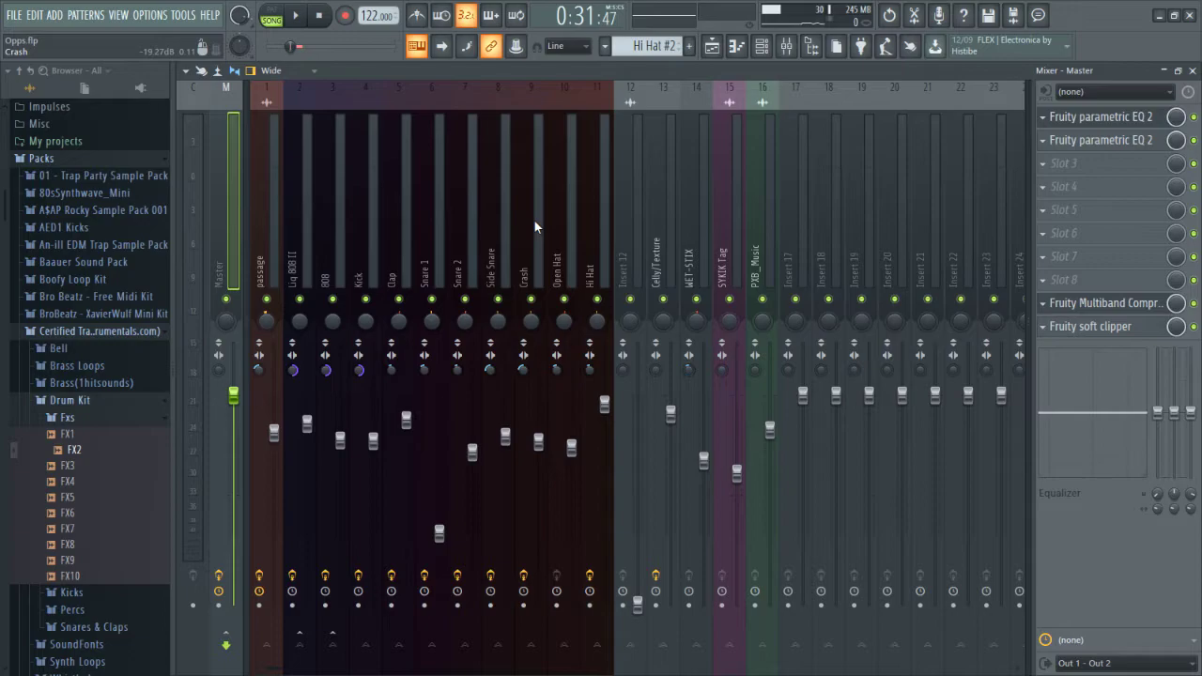
- Begin a wave file export of the song to the Desktop as Opps.wav
{"action": "left_click", "coordinate": [20, 16]}
{"action": "mouse_move", "coordinate": [58, 143]}
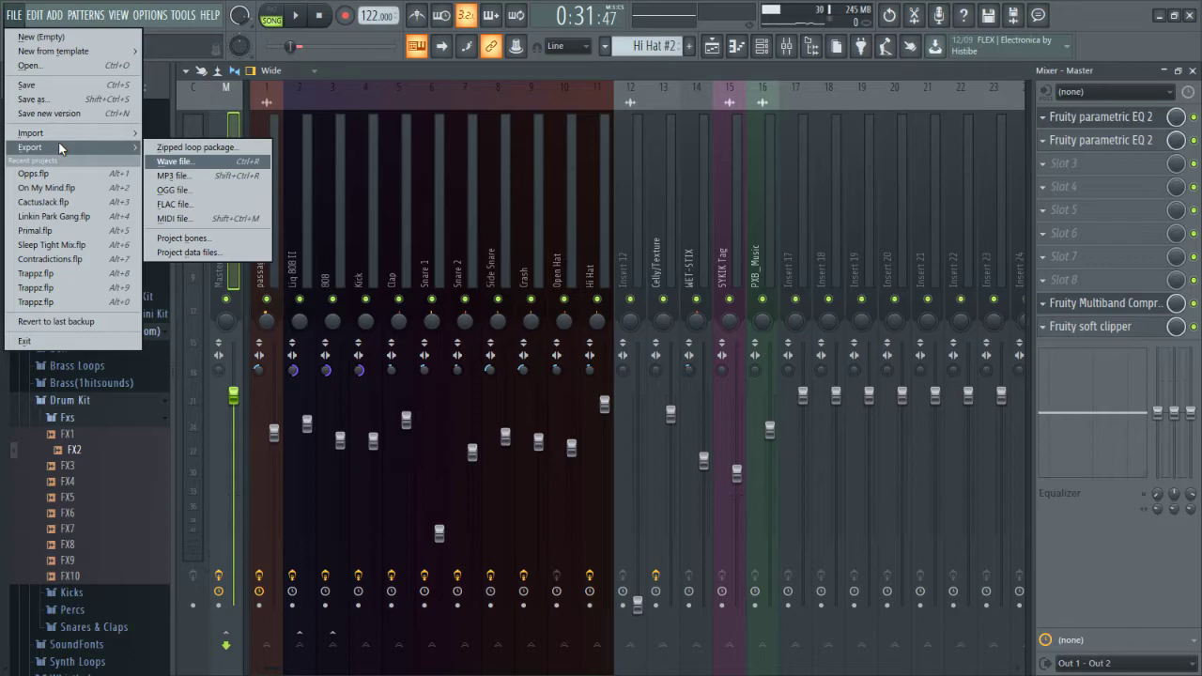
{"action": "left_click", "coordinate": [172, 162]}
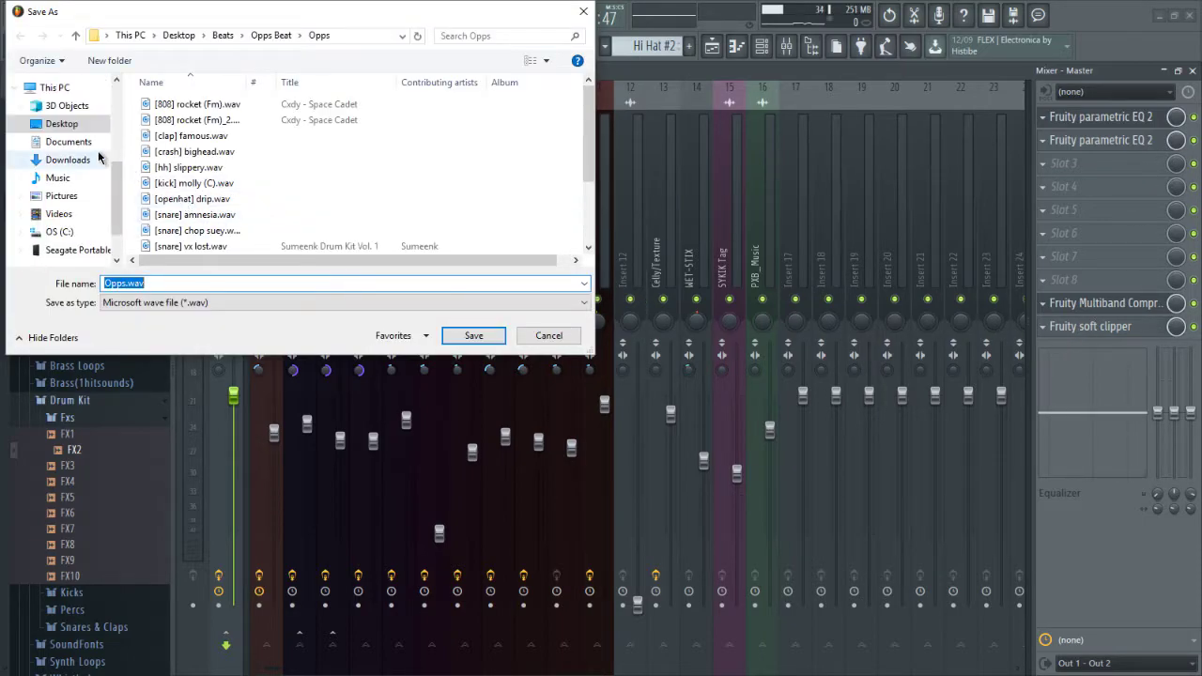
{"action": "left_click", "coordinate": [54, 123]}
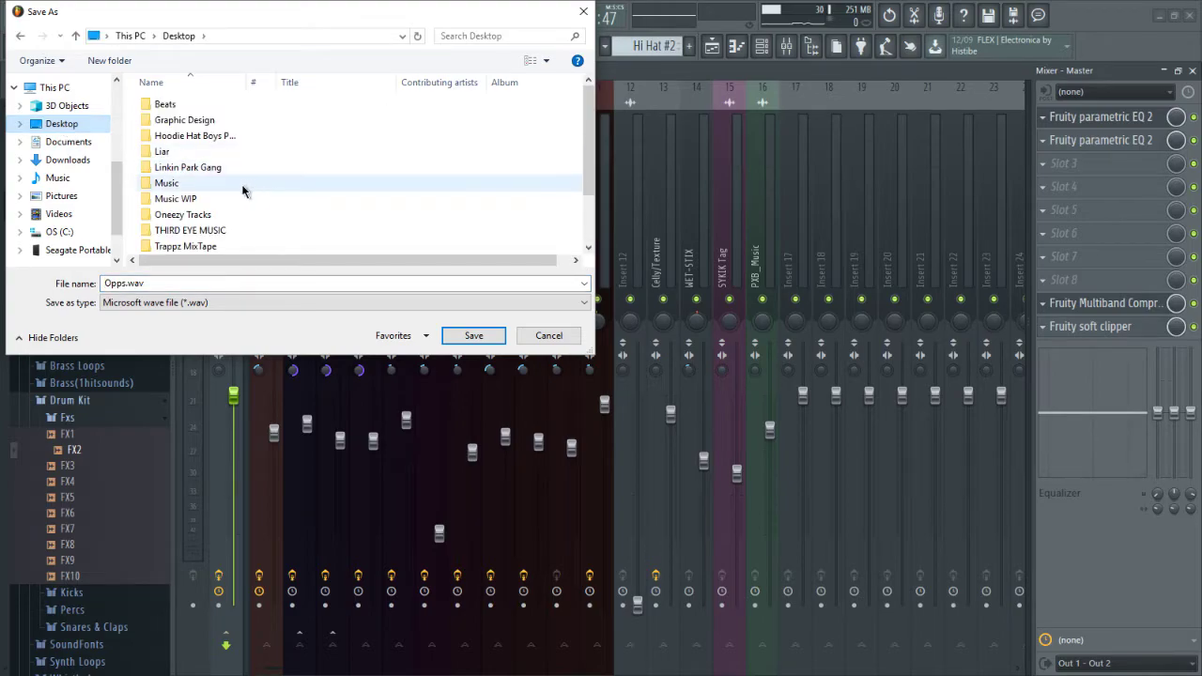
{"action": "left_click", "coordinate": [474, 336]}
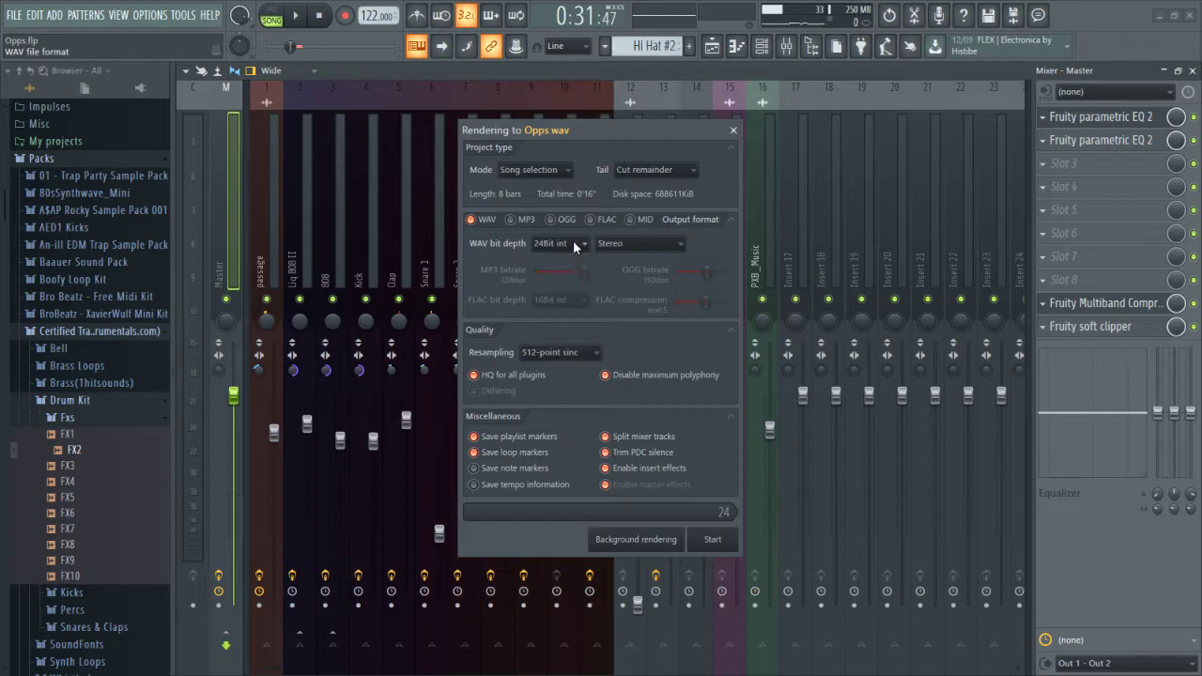
- Select 24Bit int as the WAV bit depth and turn off splitting of mixer tracks
{"action": "left_click", "coordinate": [576, 246]}
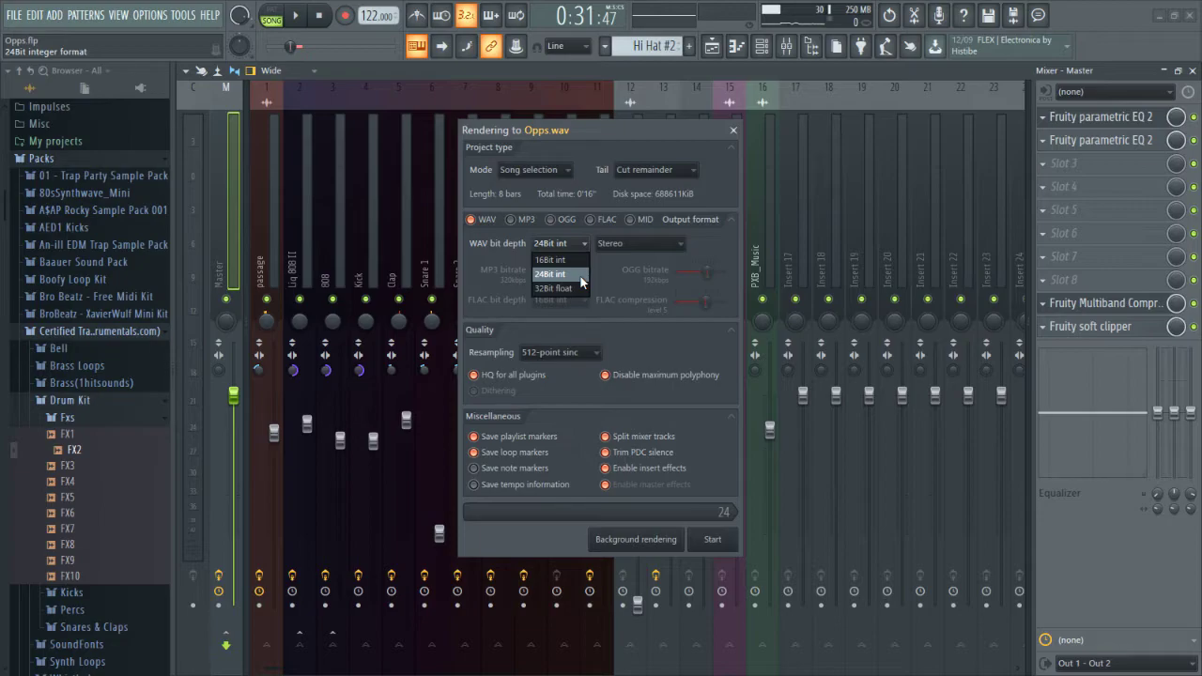
{"action": "left_click", "coordinate": [581, 276]}
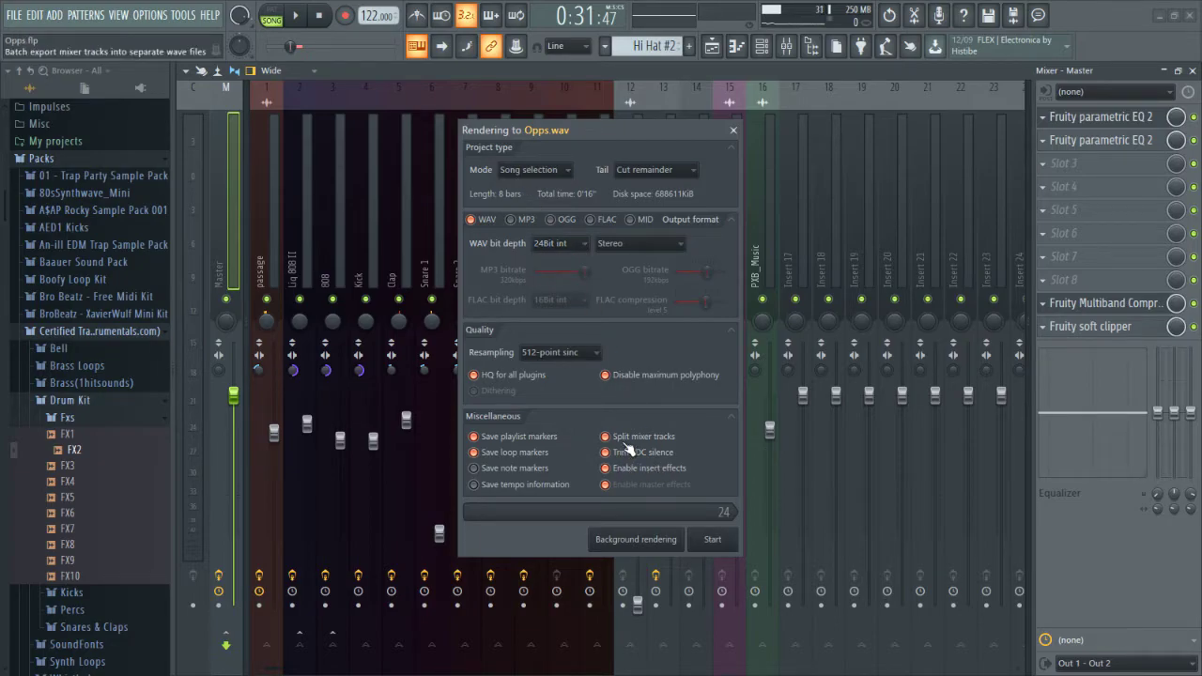
{"action": "left_click", "coordinate": [624, 439]}
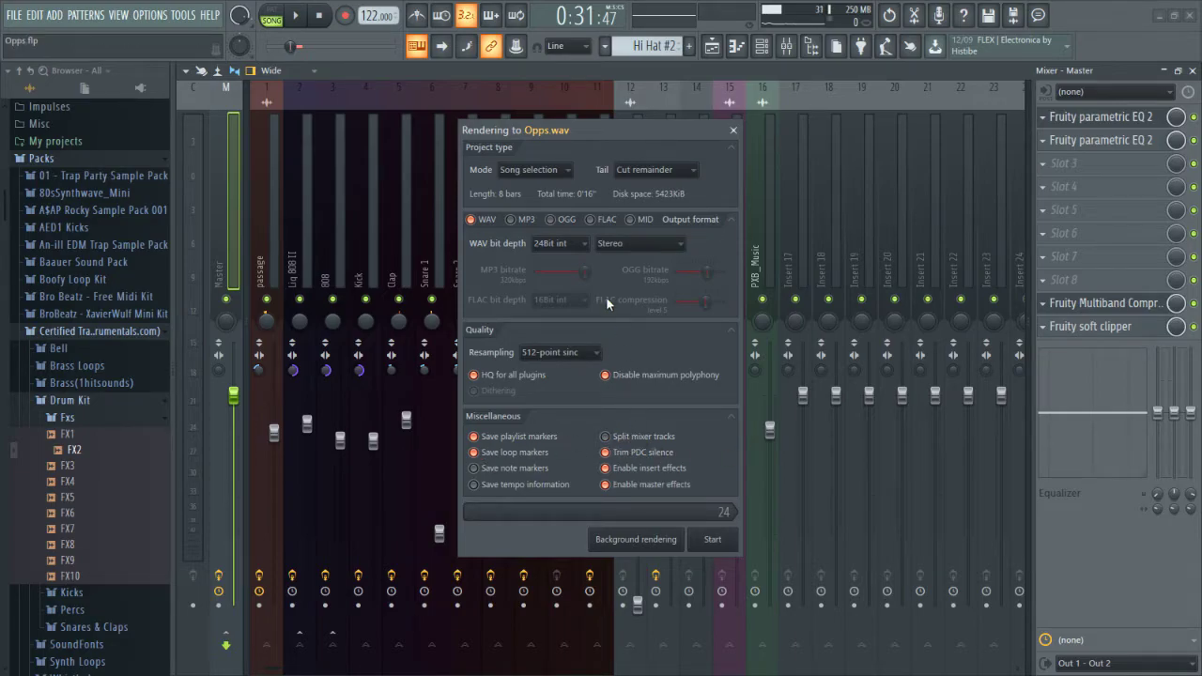
- Check the render mode and tail choices, and close the WAV rendering settings without rendering
{"action": "left_click", "coordinate": [531, 171]}
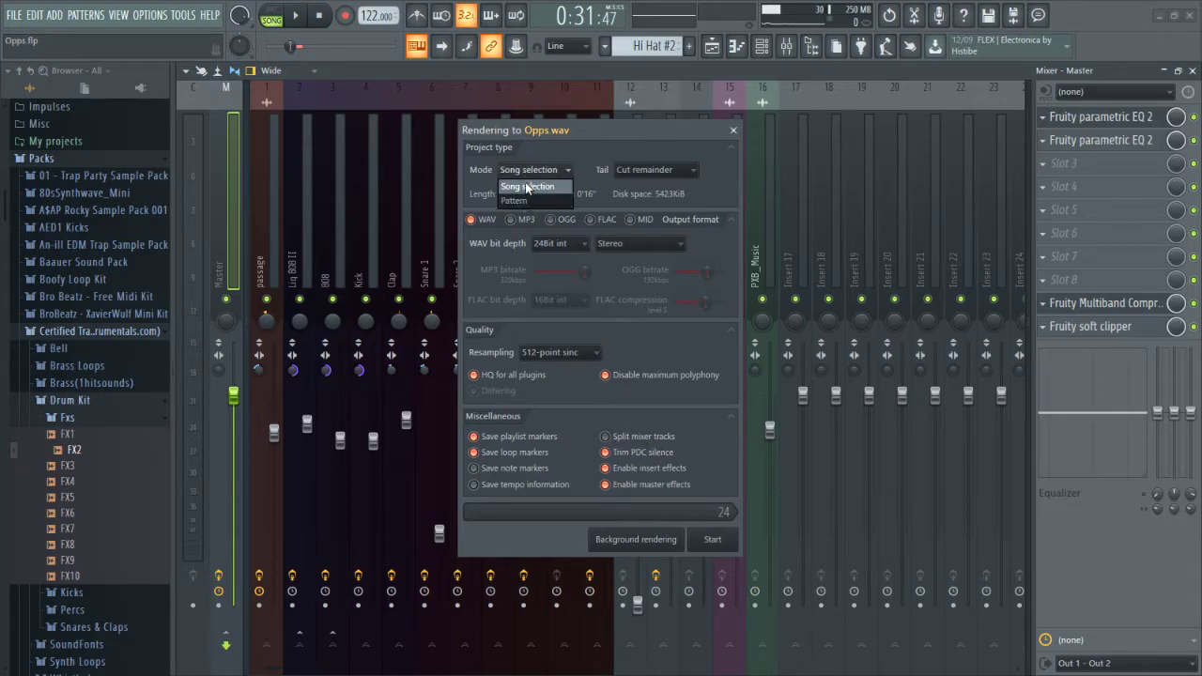
{"action": "left_click", "coordinate": [627, 145]}
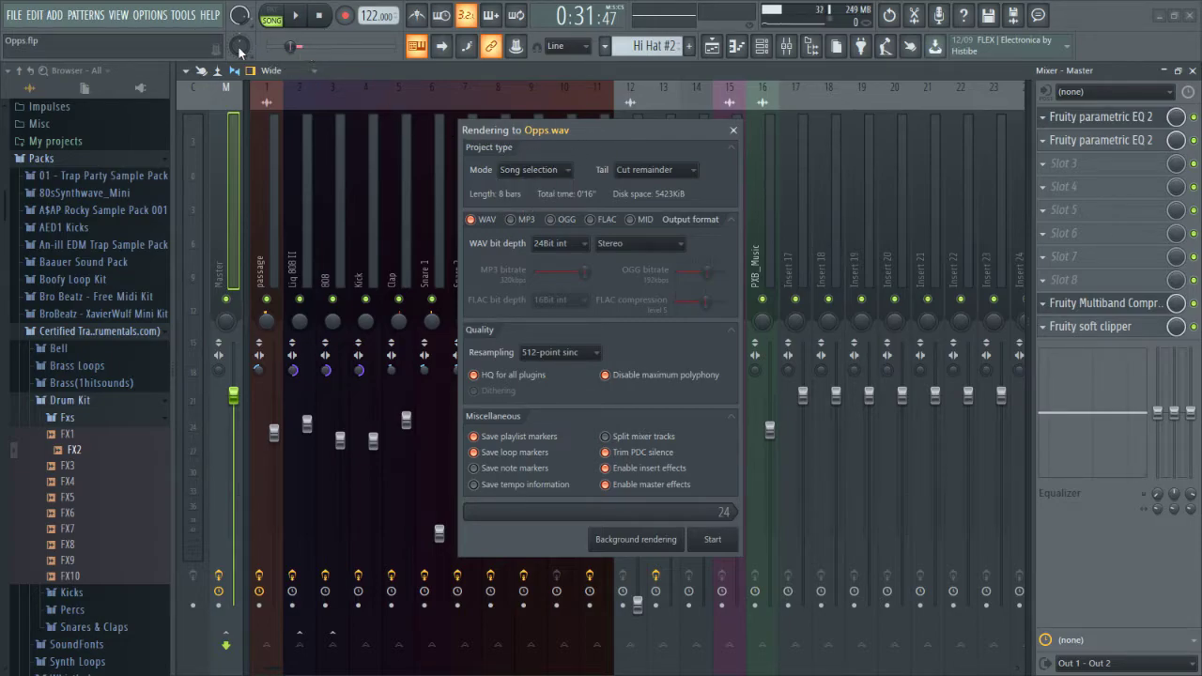
{"action": "left_click", "coordinate": [656, 176]}
{"action": "left_click", "coordinate": [620, 133]}
{"action": "left_click", "coordinate": [733, 130]}
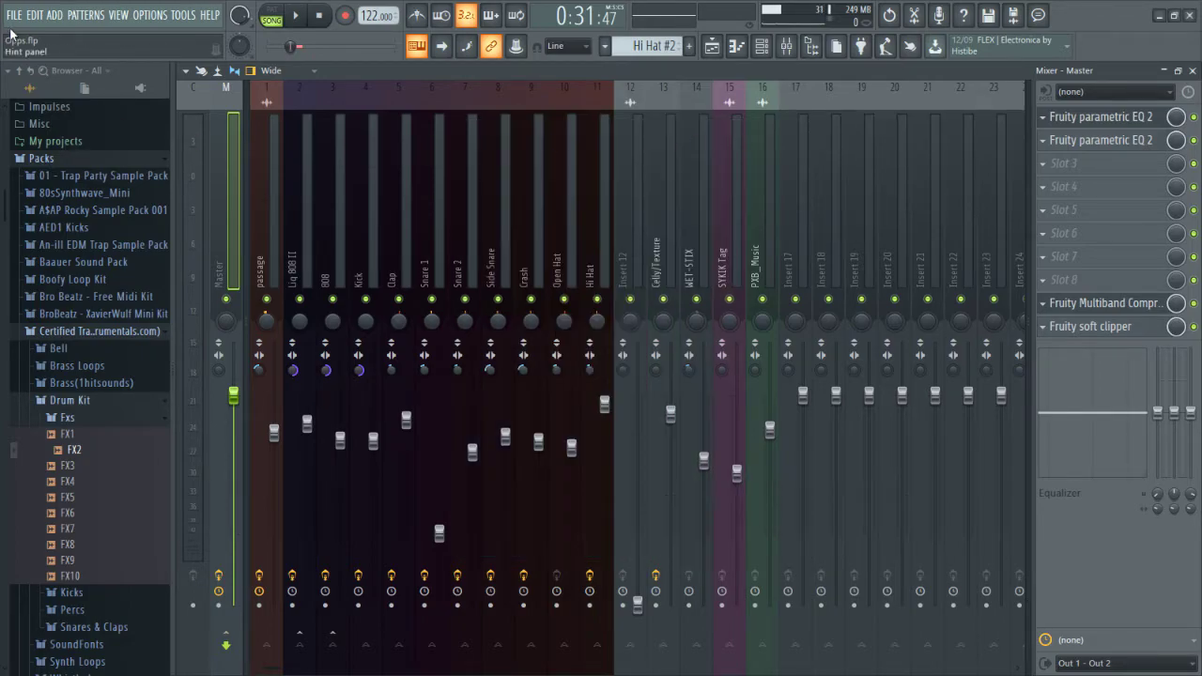
- Begin an MP3 export of the song as Opps.mp3 and bring up its rendering settings
{"action": "left_click", "coordinate": [14, 14]}
{"action": "mouse_move", "coordinate": [63, 146]}
{"action": "left_click", "coordinate": [184, 176]}
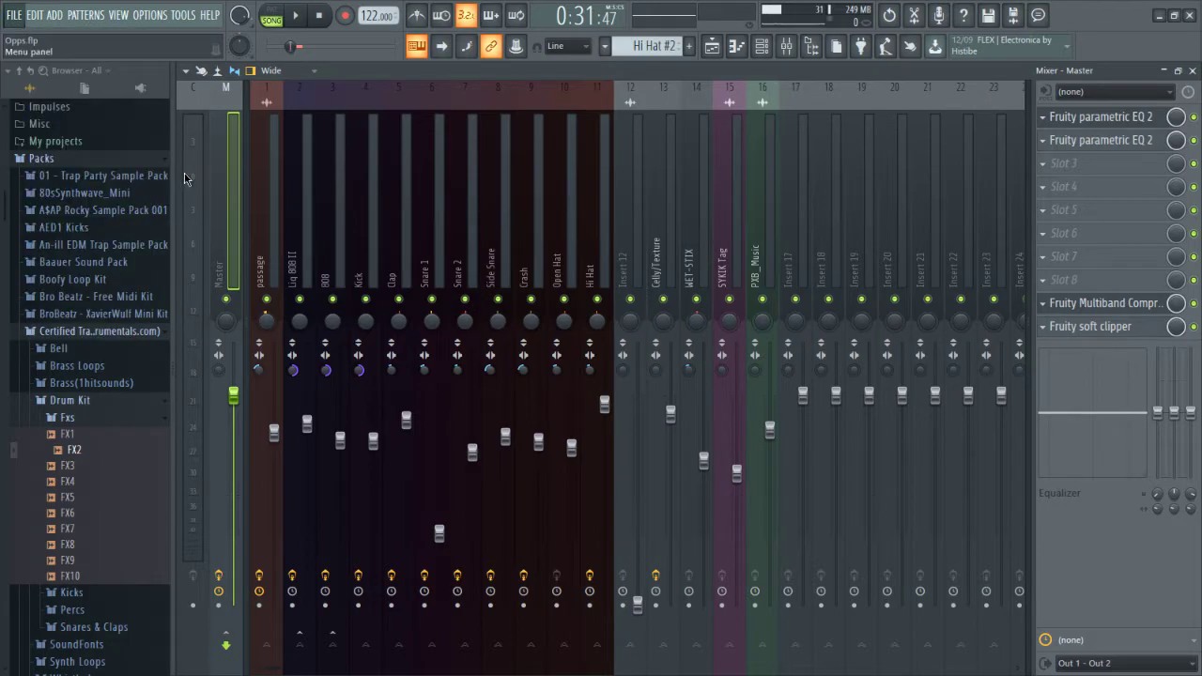
{"action": "left_click", "coordinate": [459, 336]}
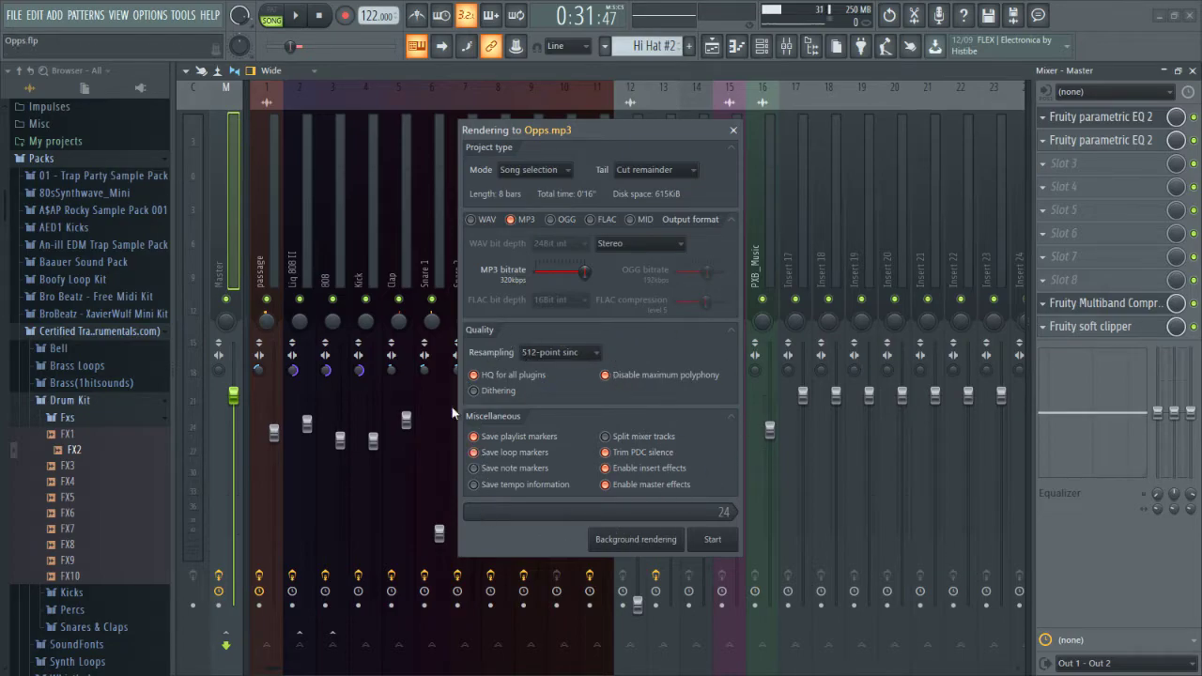
- Close the MP3 rendering settings without rendering
{"action": "left_click", "coordinate": [733, 131]}
{"action": "left_click", "coordinate": [14, 15]}
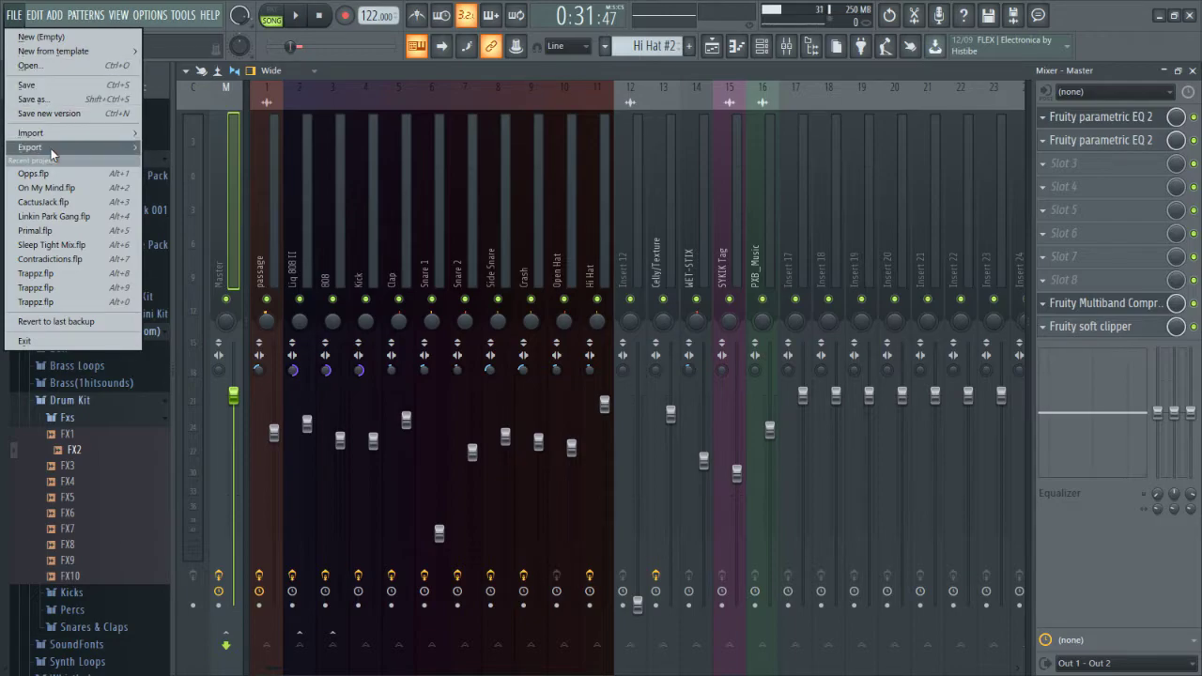
{"action": "left_click", "coordinate": [507, 69]}
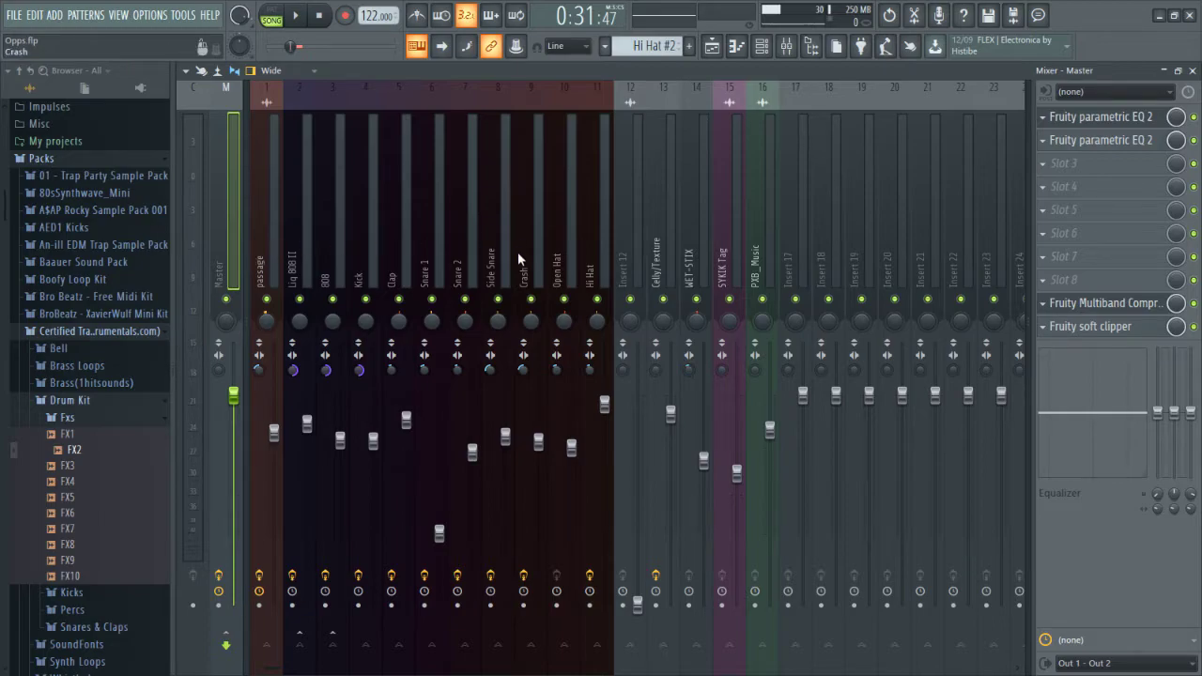
- Bypass the Fruity Multiband Compressor and Fruity soft clipper on the Master and briefly play the song
{"action": "left_click", "coordinate": [1193, 326]}
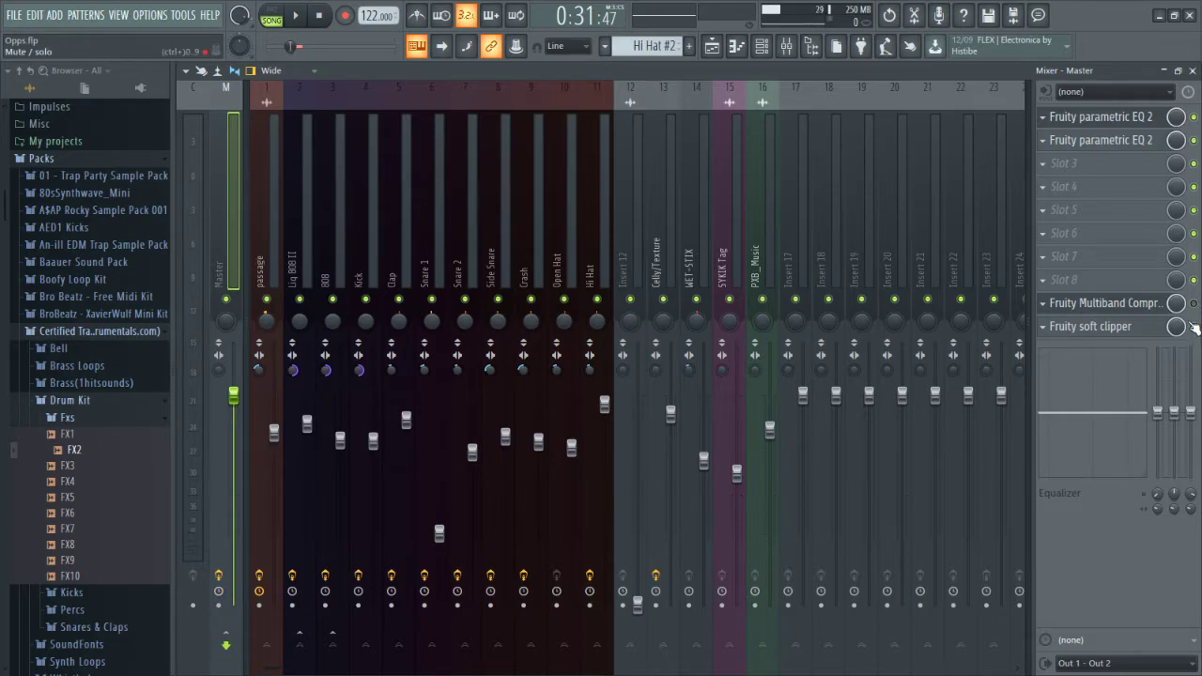
{"action": "key", "text": "space"}
- Set up a wave file export as Opps.wav with split mixer tracks, and close the rendering settings without rendering
{"action": "left_click", "coordinate": [13, 14]}
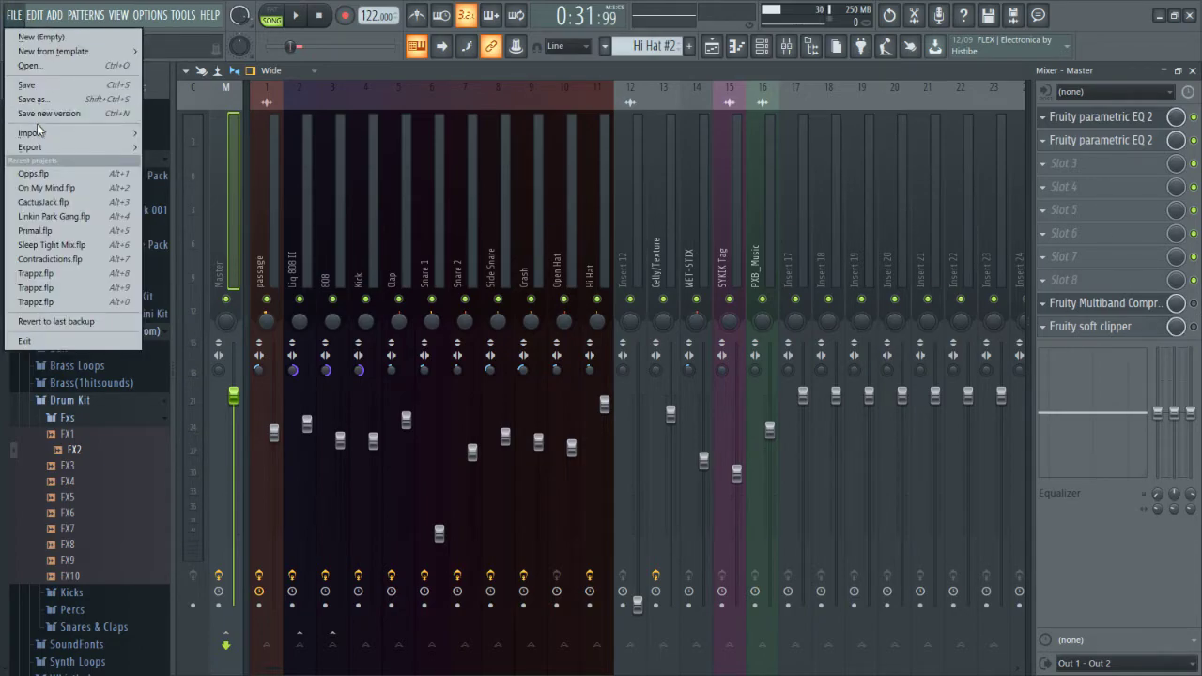
{"action": "mouse_move", "coordinate": [106, 152]}
{"action": "left_click", "coordinate": [167, 164]}
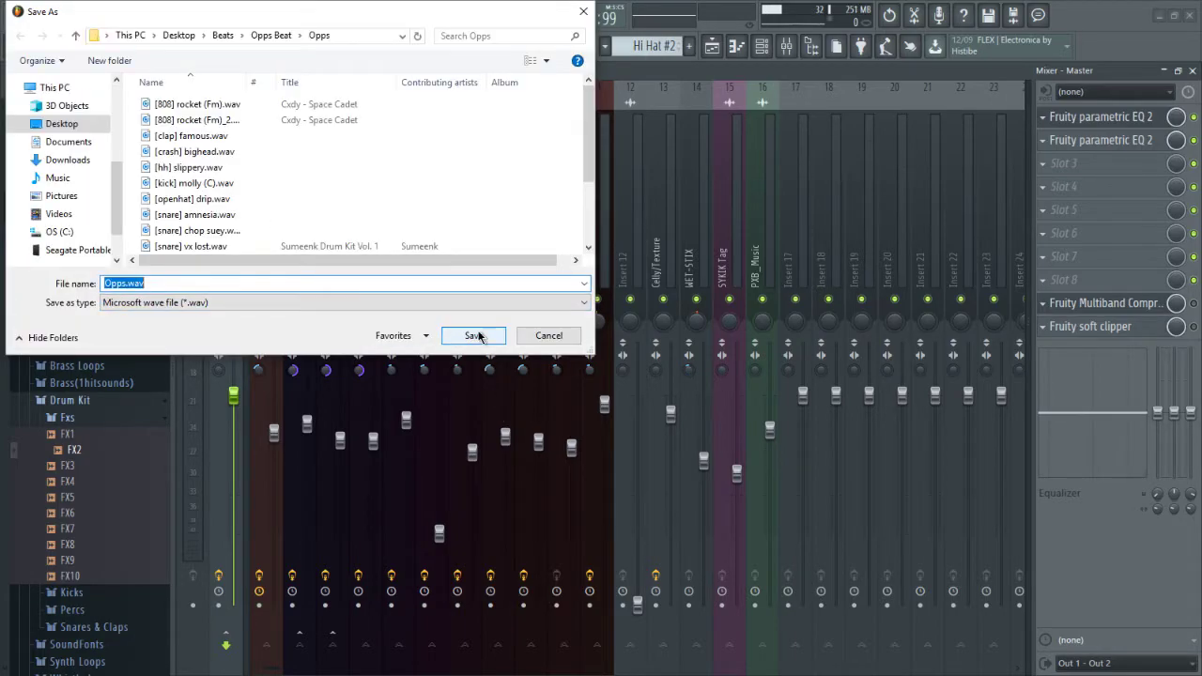
{"action": "left_click", "coordinate": [472, 336]}
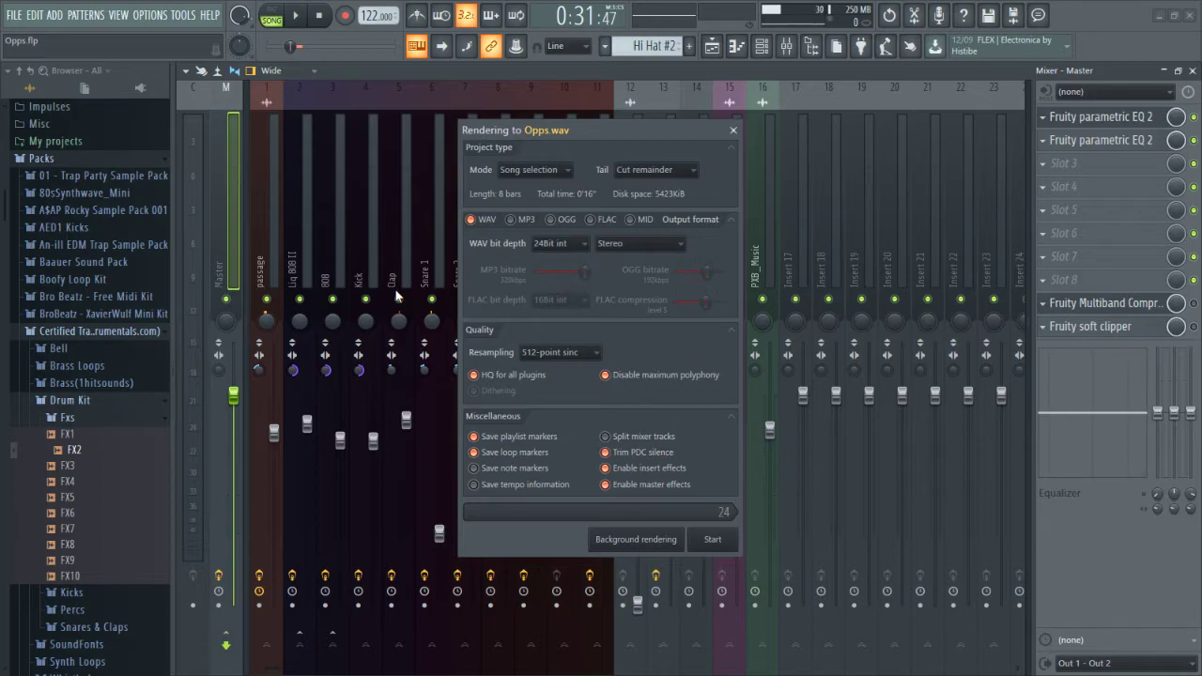
{"action": "left_click", "coordinate": [614, 437]}
{"action": "left_click", "coordinate": [732, 127]}
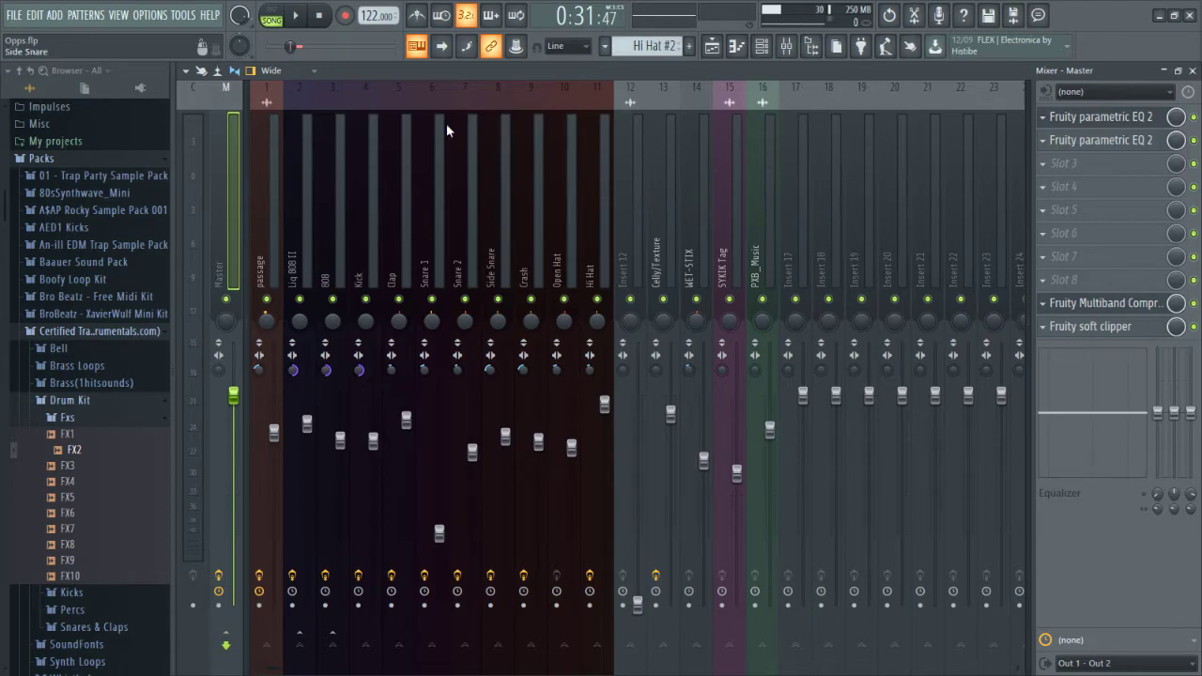
- Bring up the playlist arrangement in place of the mixer
{"action": "left_click", "coordinate": [14, 15]}
{"action": "mouse_move", "coordinate": [42, 150]}
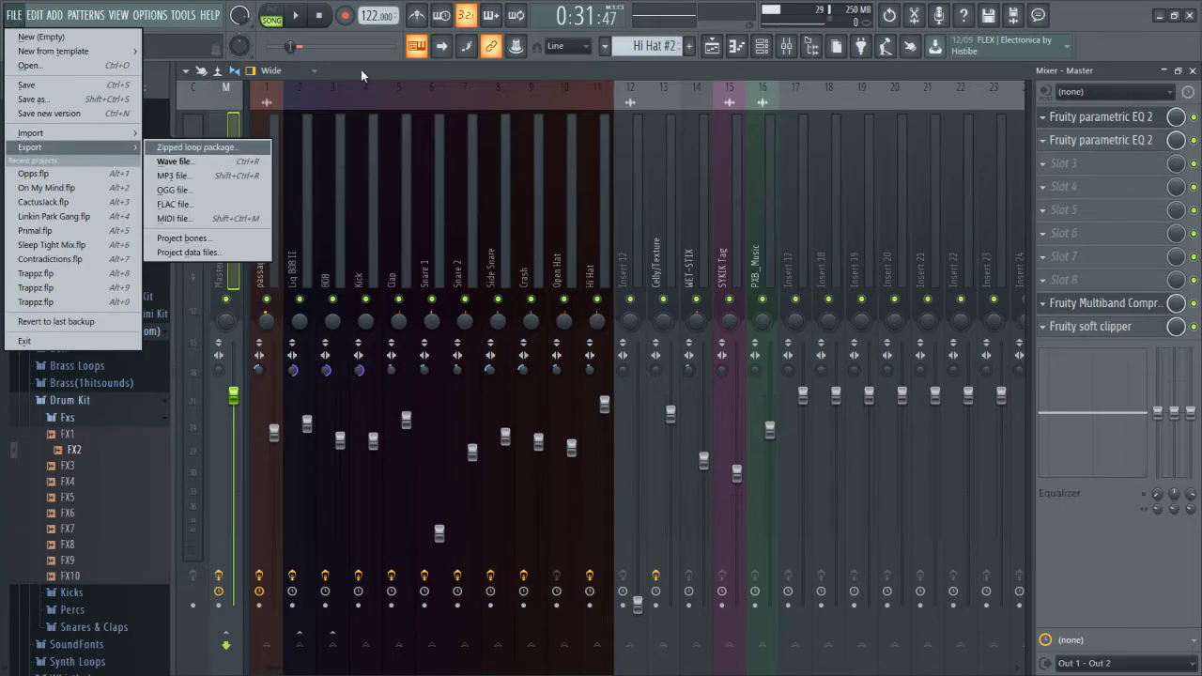
{"action": "left_click", "coordinate": [737, 49]}
{"action": "left_click", "coordinate": [737, 49]}
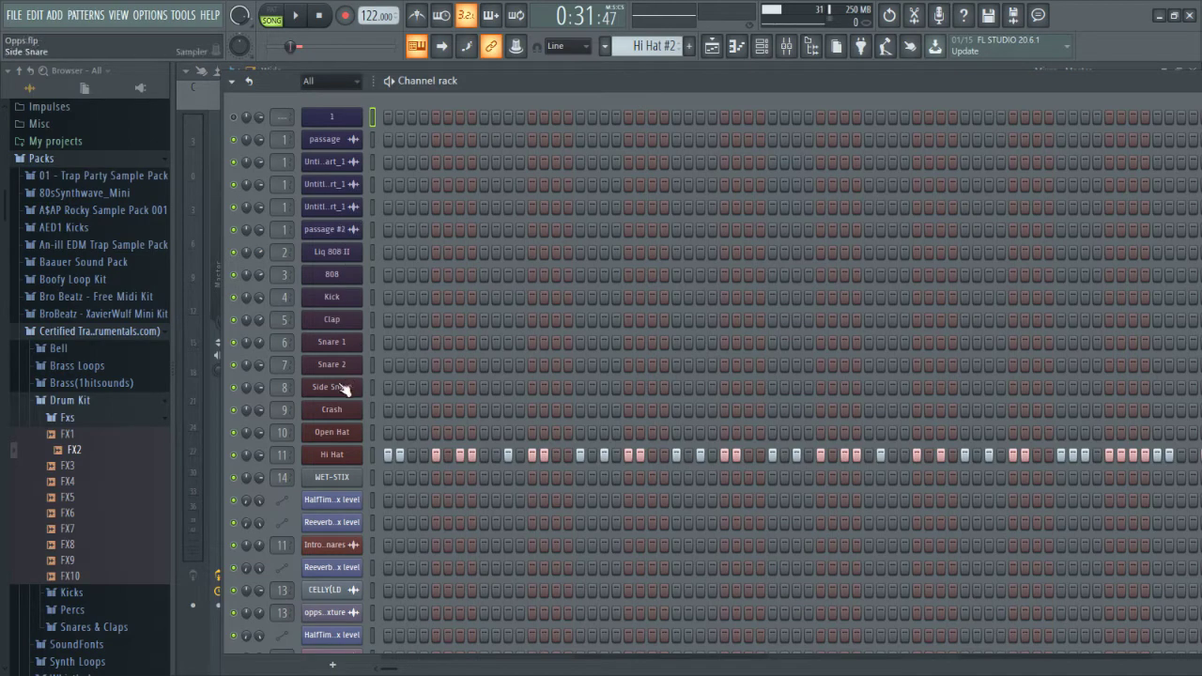
{"action": "left_click", "coordinate": [716, 46]}
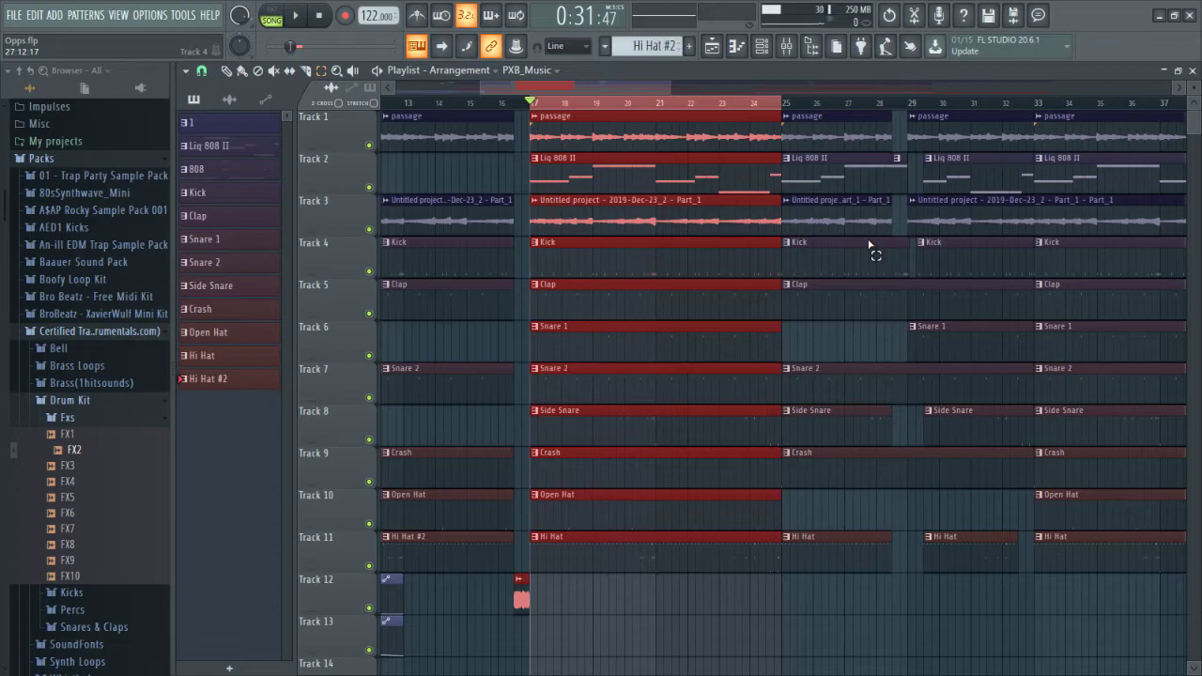
{"action": "left_click", "coordinate": [14, 15]}
{"action": "mouse_move", "coordinate": [42, 150]}
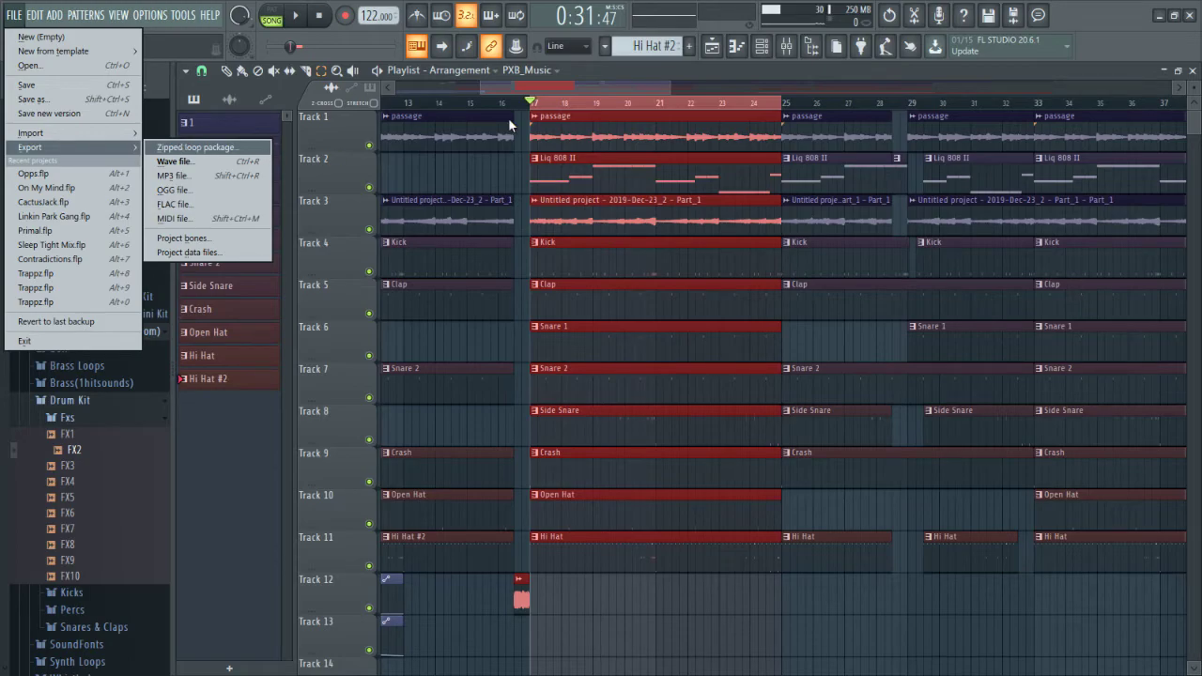
{"action": "left_click", "coordinate": [729, 71]}
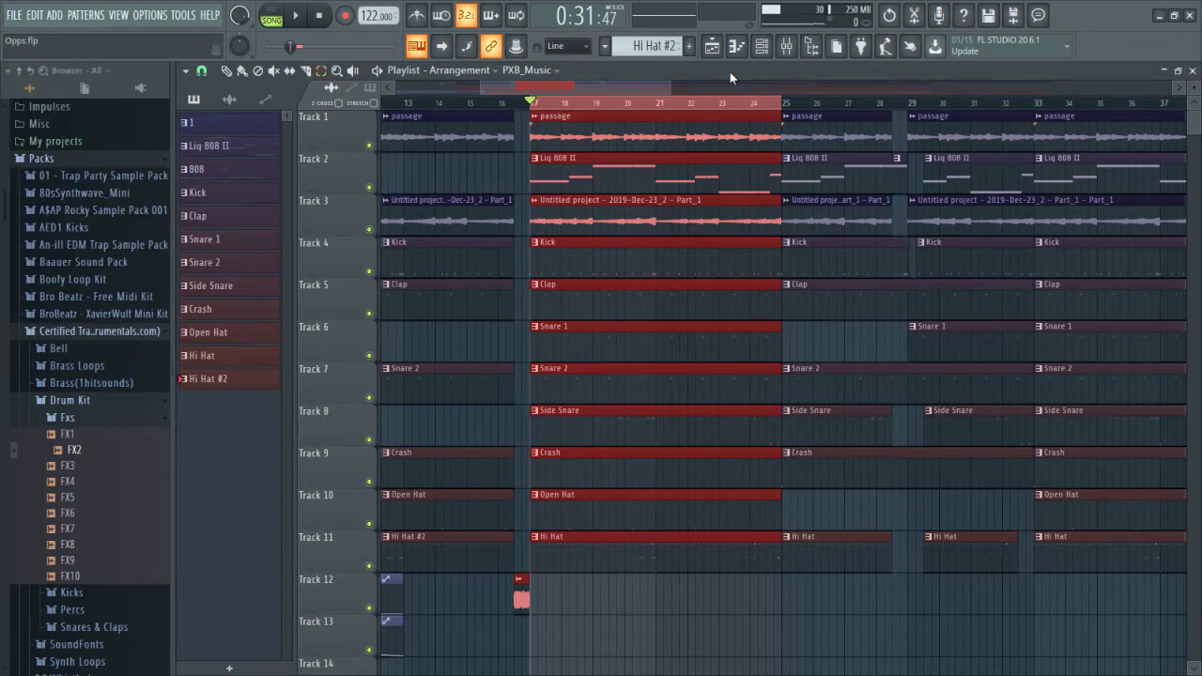
- Zoom the playlist out to show the whole arrangement from bar 1 to the end of the song
{"action": "scroll", "coordinate": [831, 369], "scroll_direction": "down", "scroll_amount": 6, "text": "ctrl"}
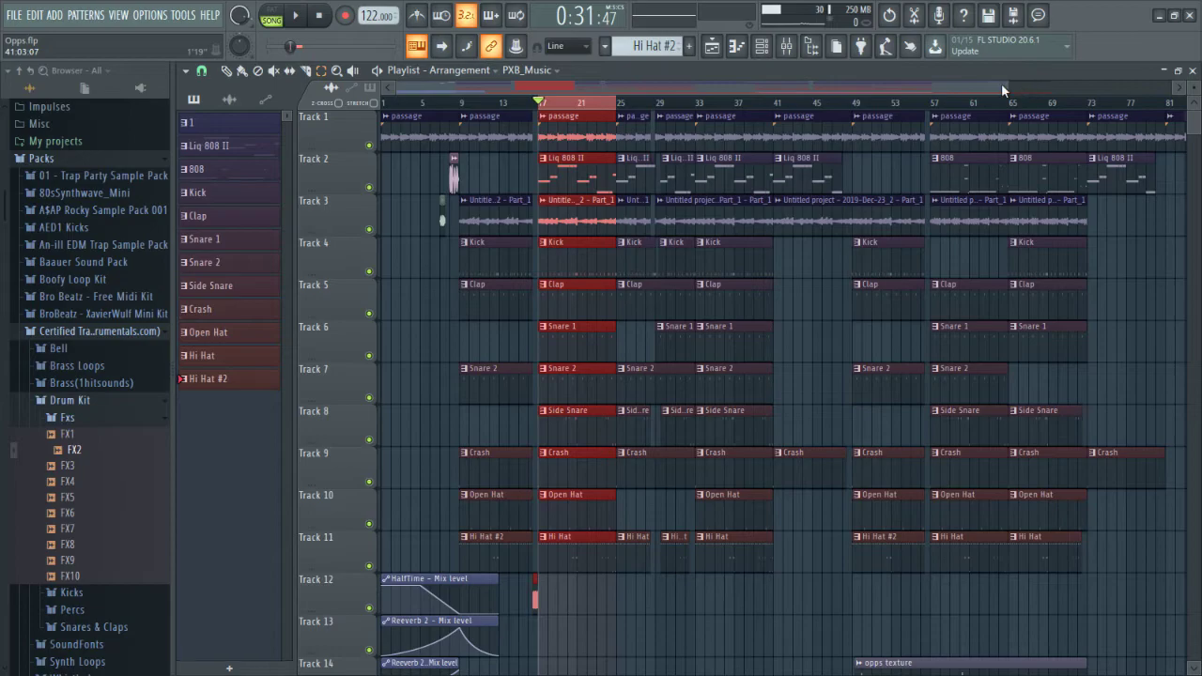
{"action": "left_click_drag", "start_coordinate": [1001, 84], "coordinate": [1130, 192]}
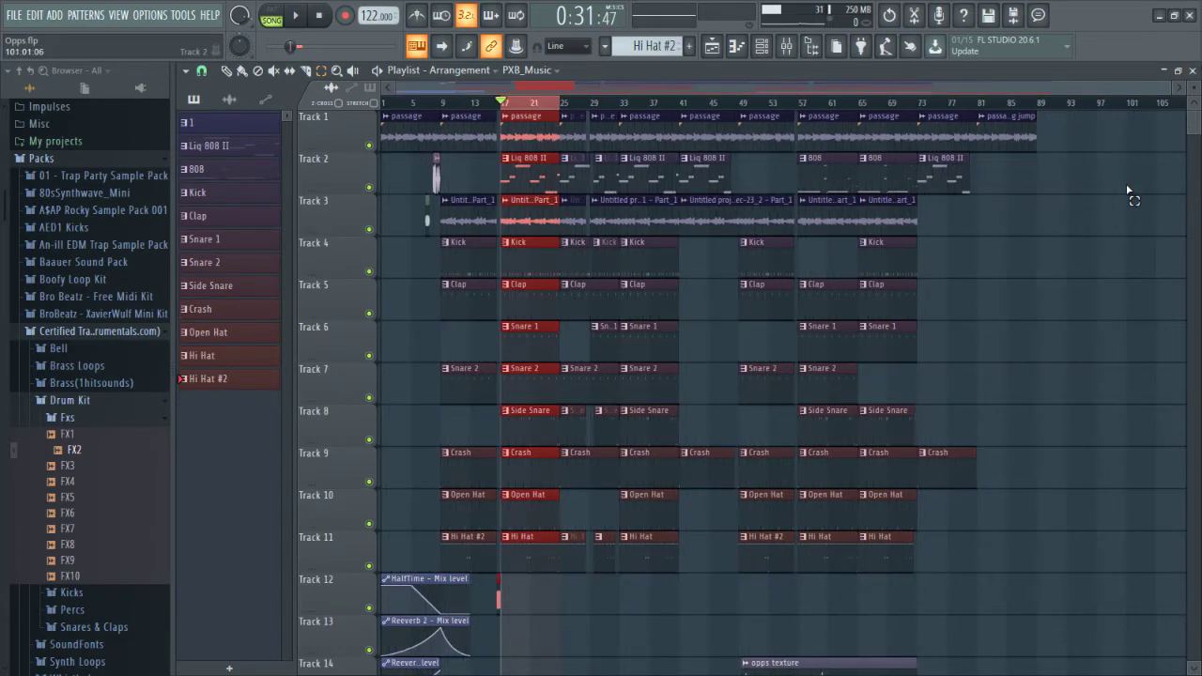